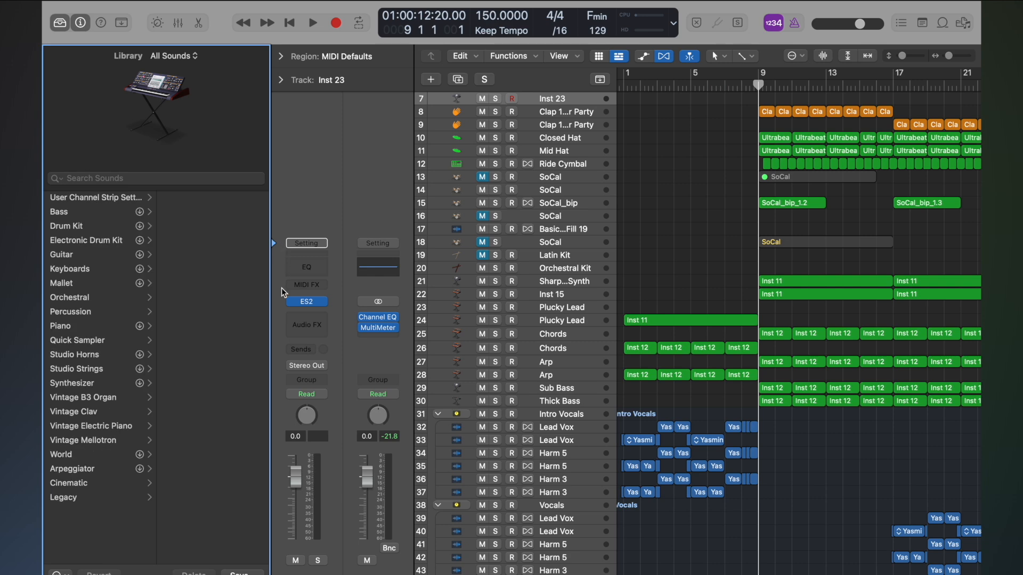
Open the ES2 instrument on the Inst 23 track and load the Analog Saw Init preset from 12 Tutorial Settings.
click(311, 301)
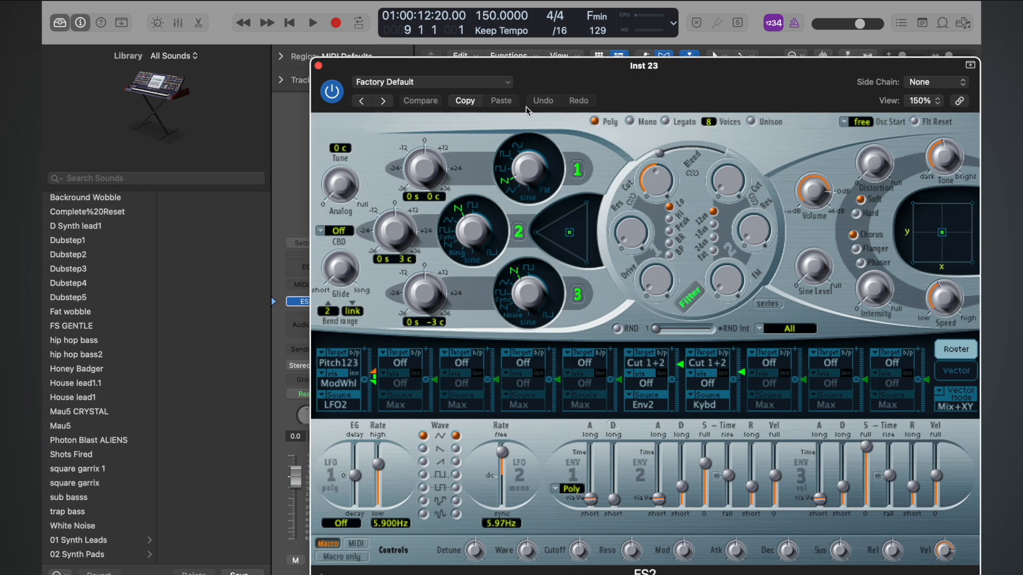
drag(527, 181, 521, 172)
click(466, 85)
scroll(458, 468, down, 10)
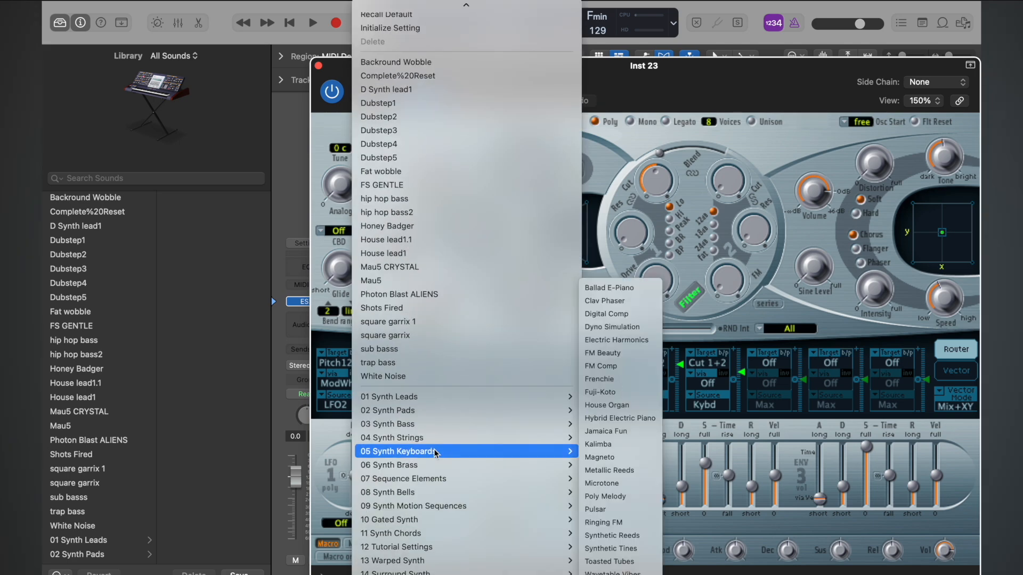
mouse_move(454, 549)
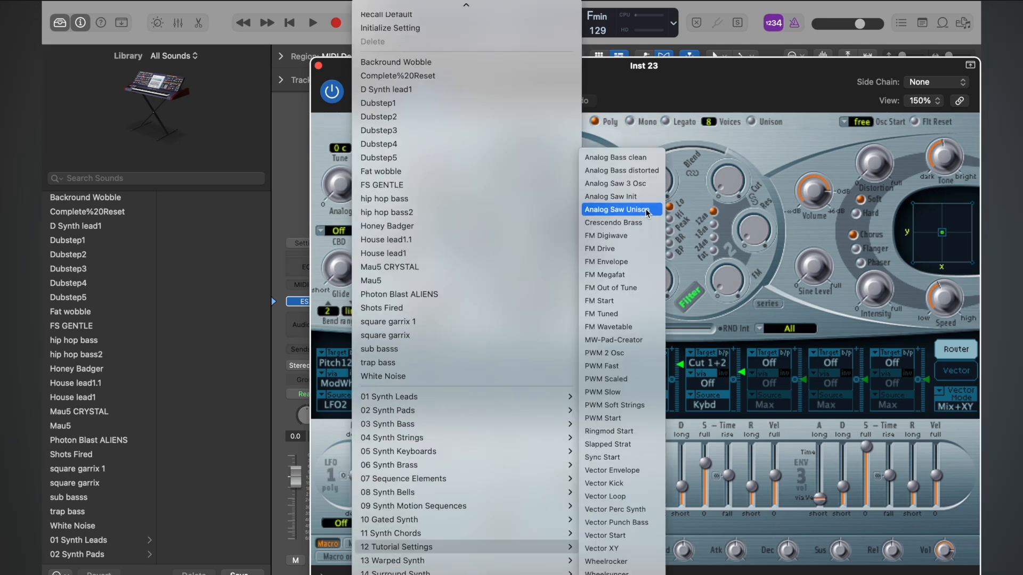
click(610, 196)
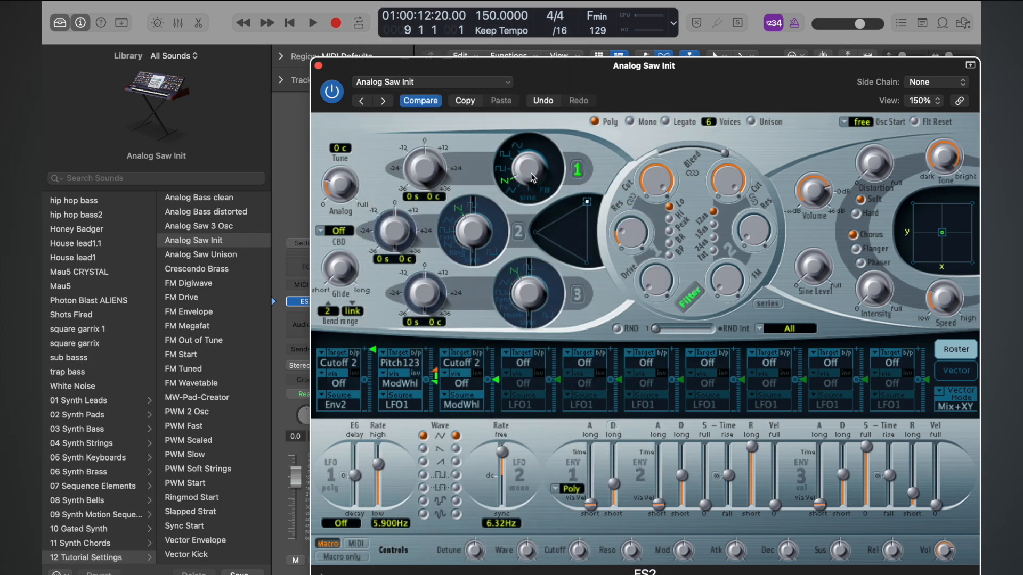
Switch oscillator 1 to the square wave and audition it with Musical Typing, lowering the octave to C2.
drag(527, 175, 524, 165)
key(super+k)
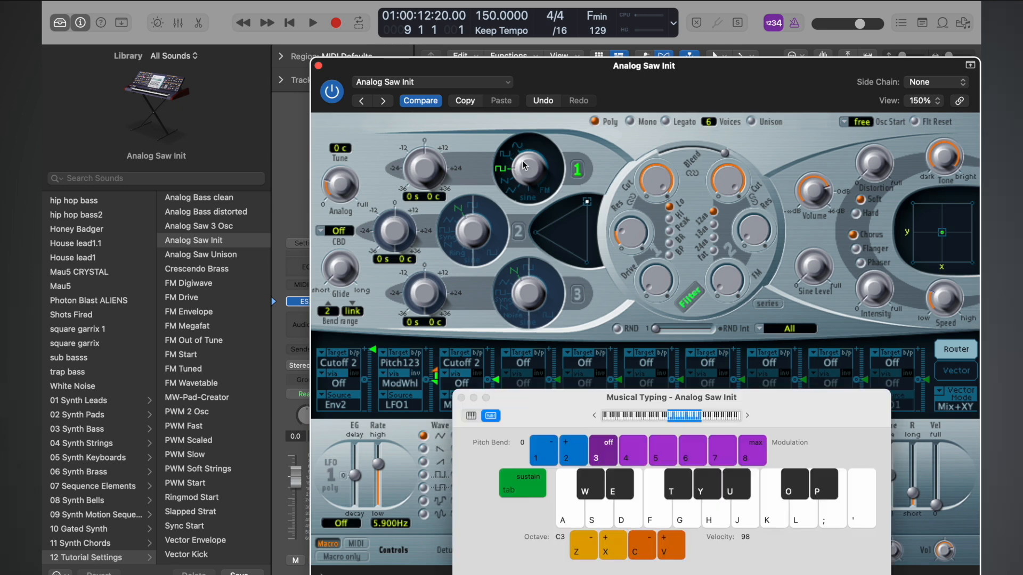
key(f)
key(f)
key(s)
key(a)
key(g)
key(z)
key(g)
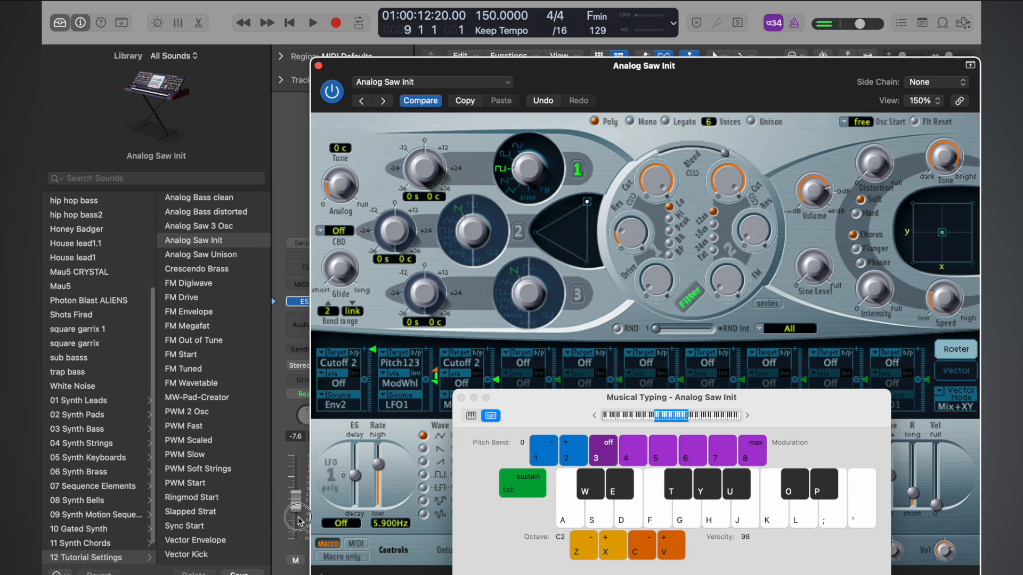
Lower the synth track's volume to -12.0 dB and play test notes.
click(268, 548)
drag(294, 499, 296, 519)
key(d)
key(a)
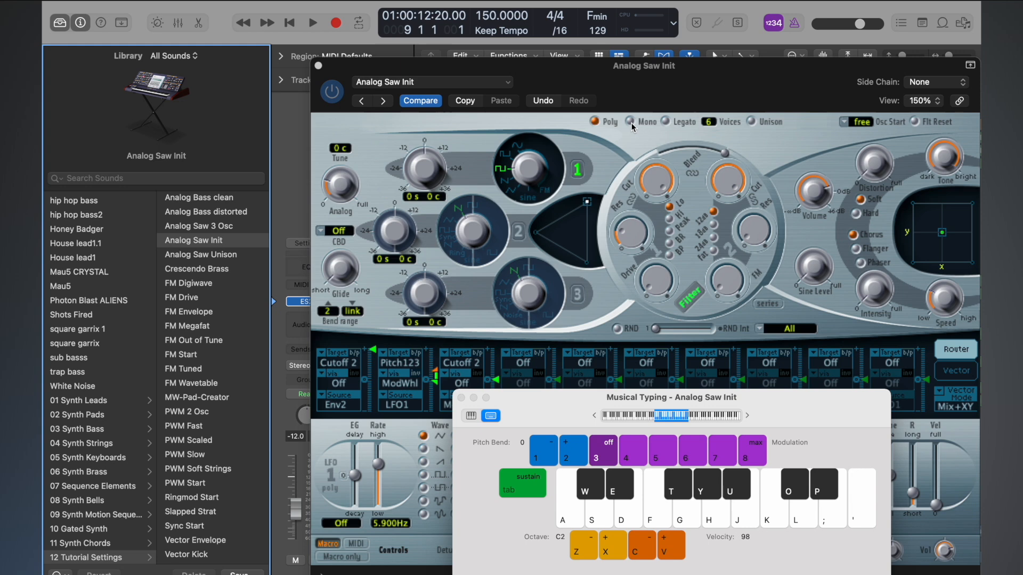
Set the ES2 voice mode to Legato and rearrange the synth and Musical Typing windows so the glide control is accessible.
click(667, 122)
drag(680, 84, 470, 50)
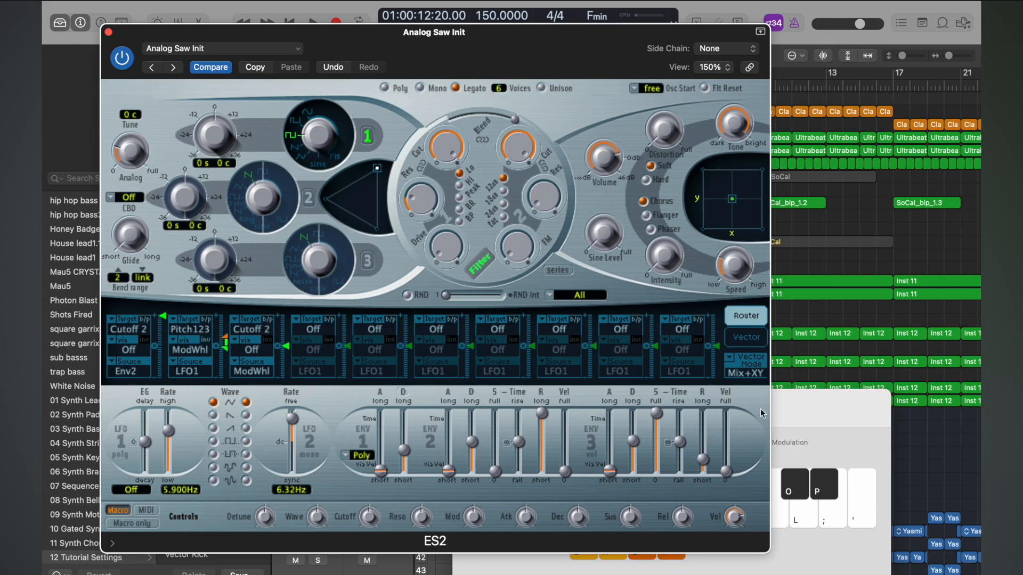
drag(802, 394, 772, 156)
key(f)
key(l)
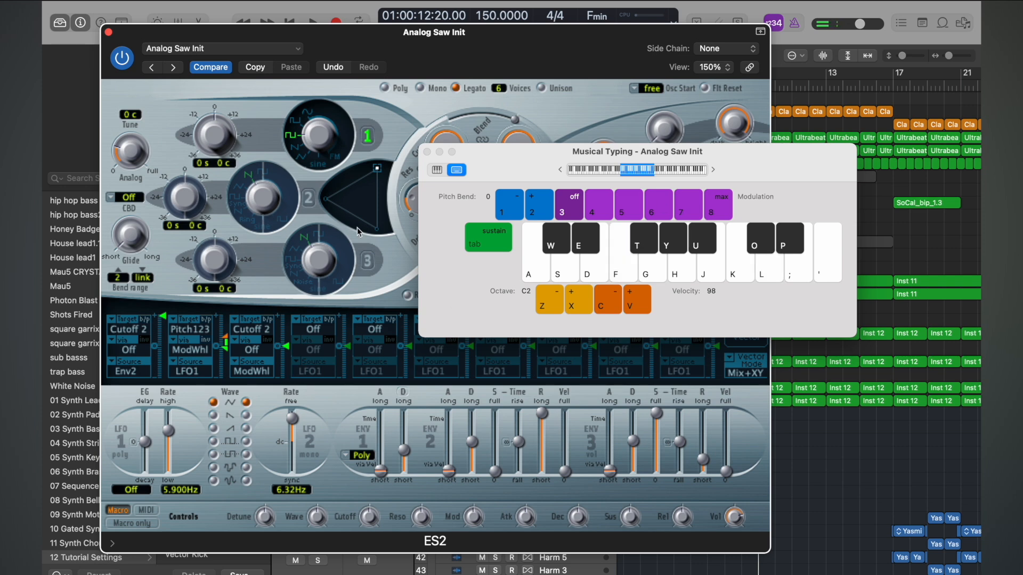
drag(491, 161, 531, 271)
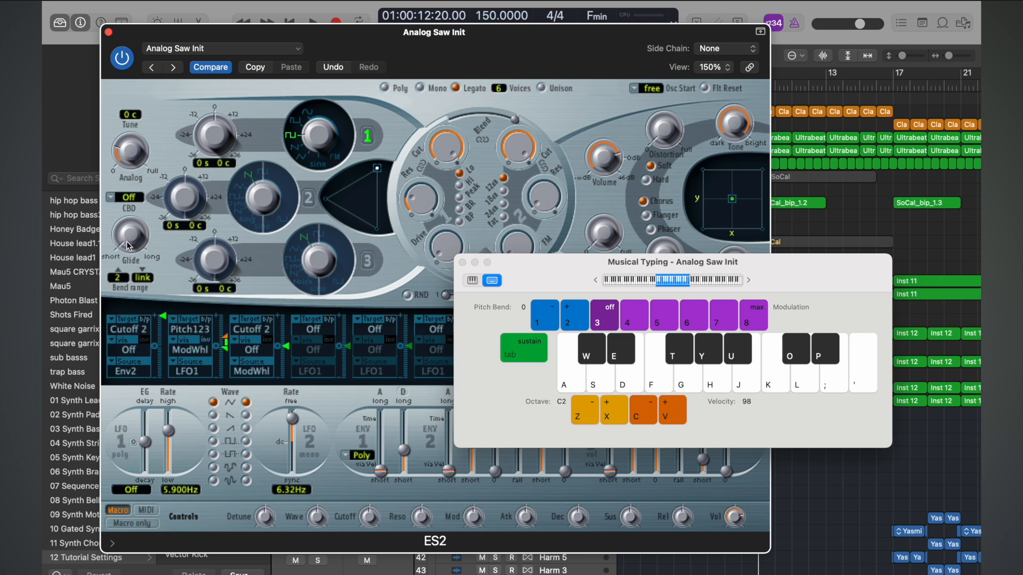
Raise the glide time to 640 ms and audition it by playing overlapping low and high notes.
drag(128, 246, 126, 164)
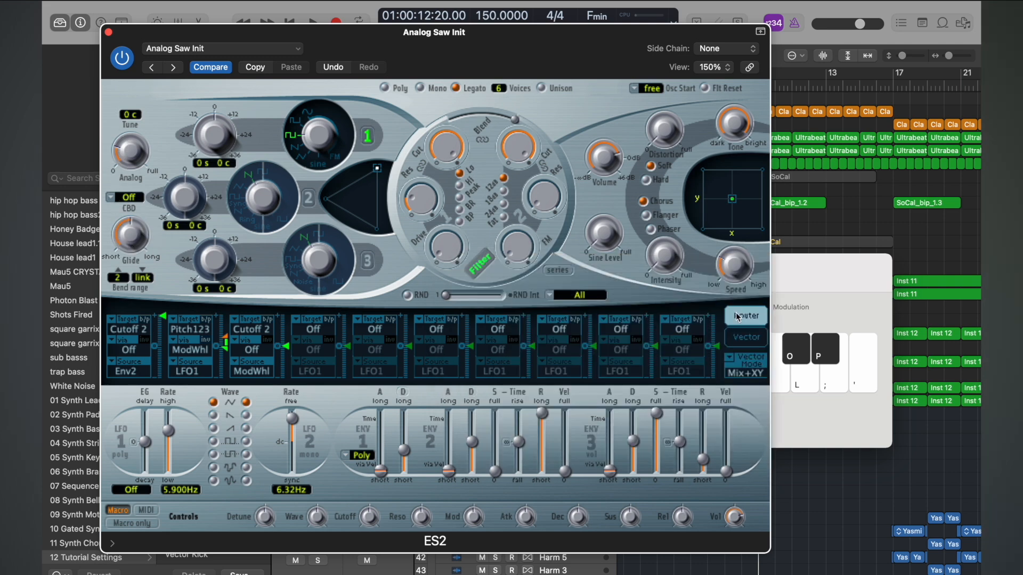
click(143, 233)
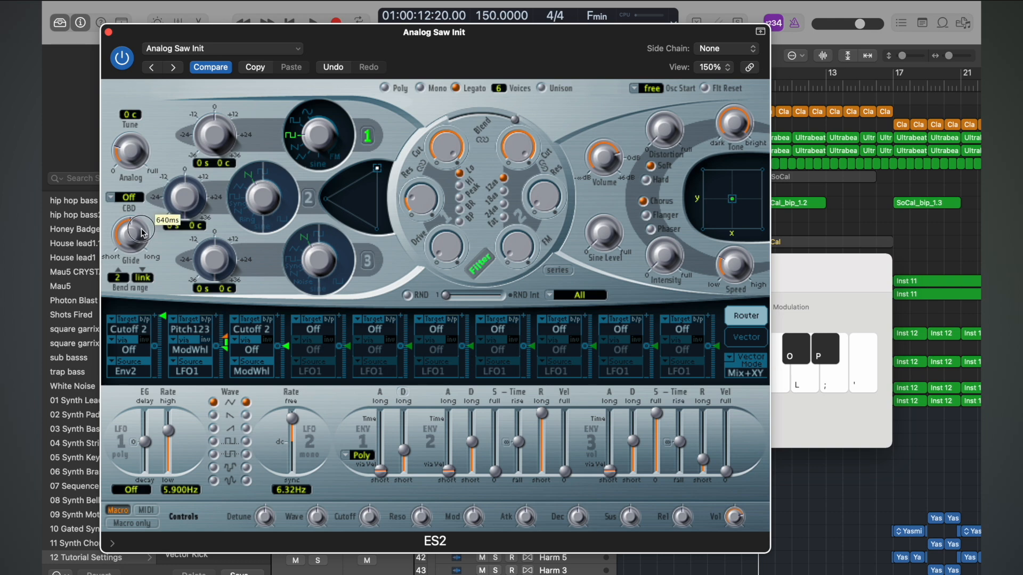
click(887, 276)
key(f)
key(k)
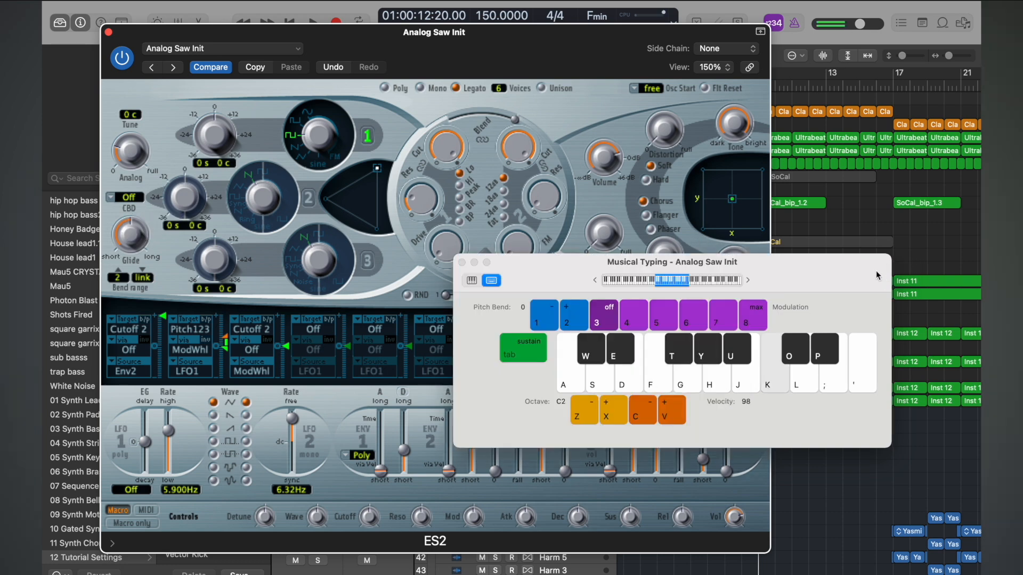
key(f)
key(k)
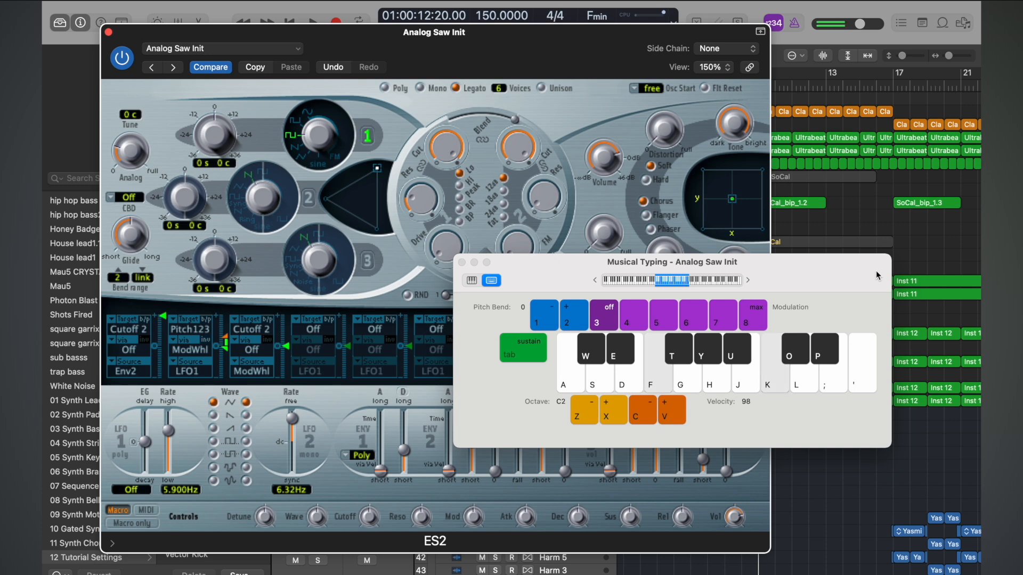
key(k)
key(f)
key(k)
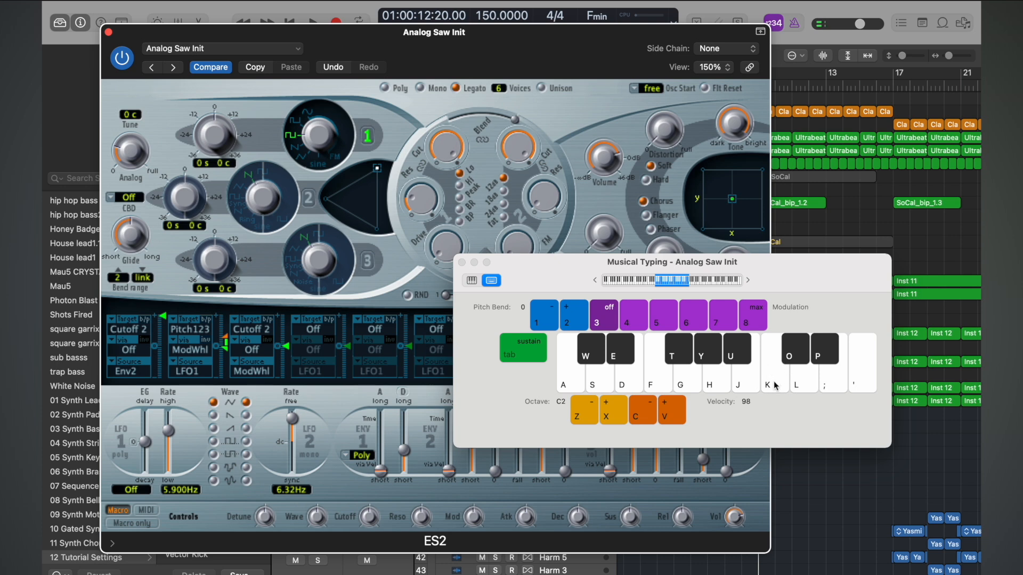
key(f)
key(k)
key(k)
key(k)
Switch the voice mode to Mono and play low and high notes to compare its glide behavior.
click(420, 88)
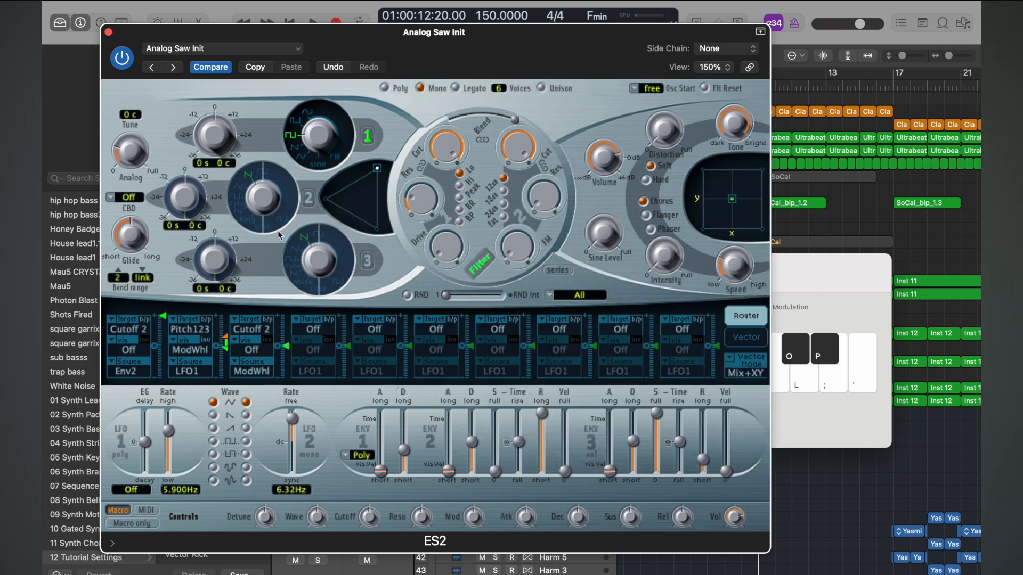
click(837, 284)
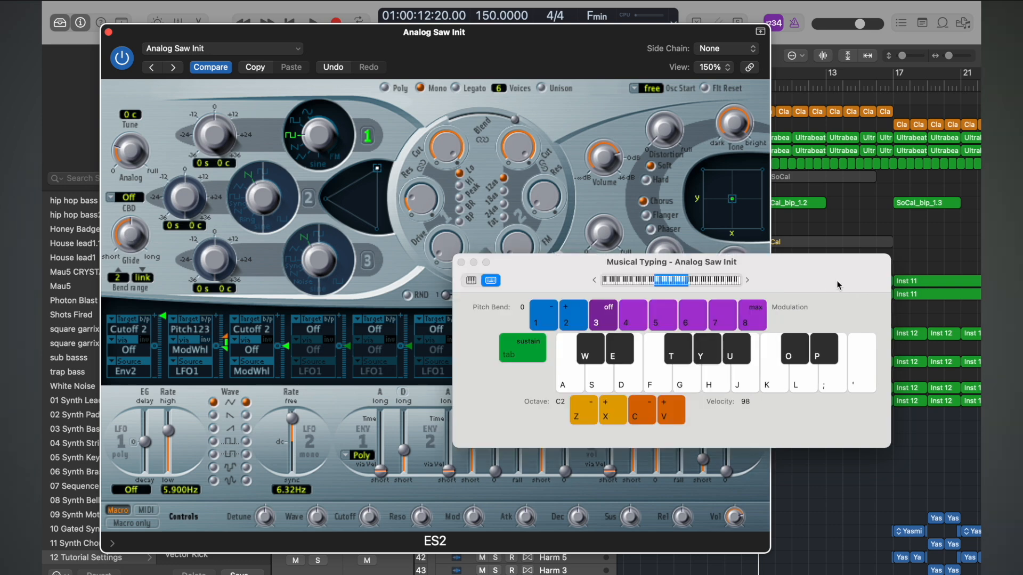
key(f)
key(k)
key(k)
key(d)
key(k)
key(d)
key(d)
key(d)
key(f)
key(f)
key(k)
key(k)
Return the voice mode to Legato and test wide glides with Musical Typing, lowering the octave to C1.
click(455, 88)
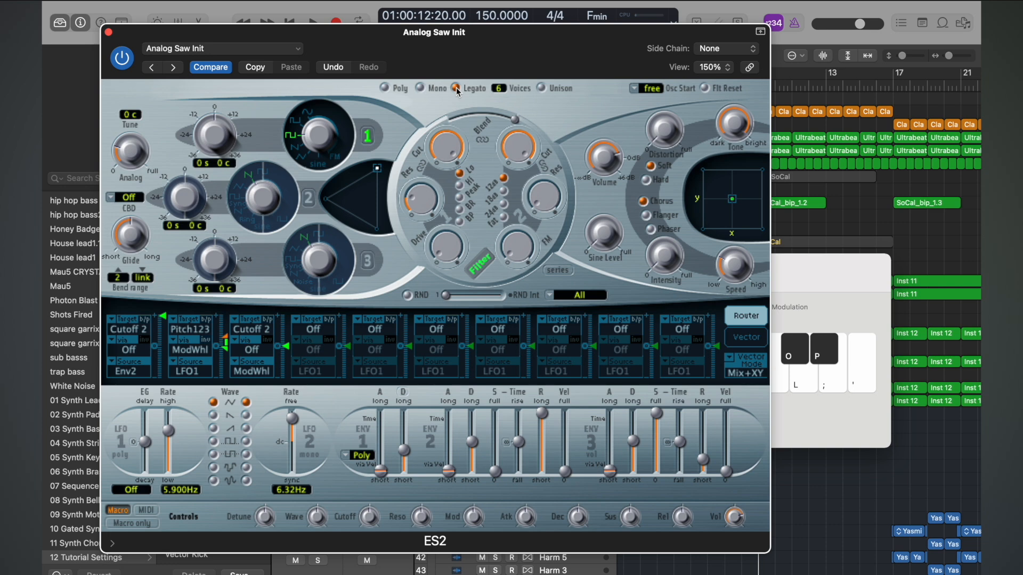
key(super+k)
key(super+k)
key(d)
key(g)
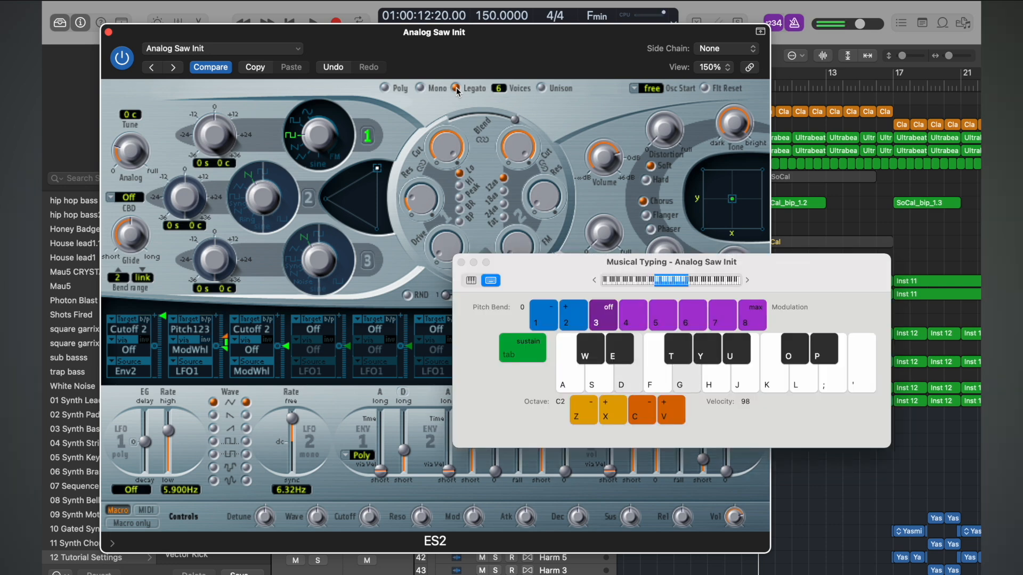
key(semicolon)
key(z)
key(a)
key(semicolon)
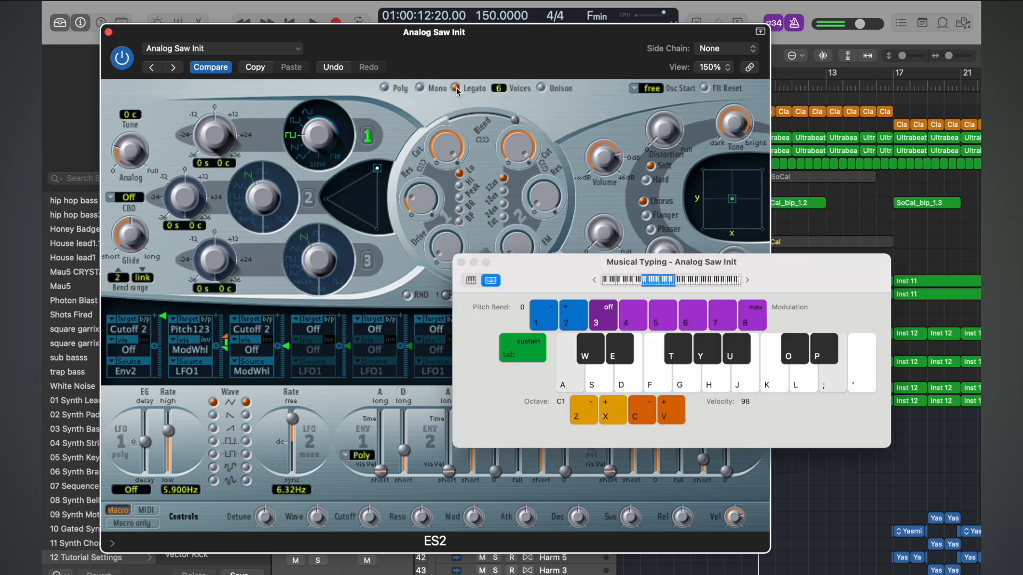
Close the Musical Typing and ES2 windows and create an empty MIDI region on the Audio 27 track from bar 17 to bar 25.
click(462, 263)
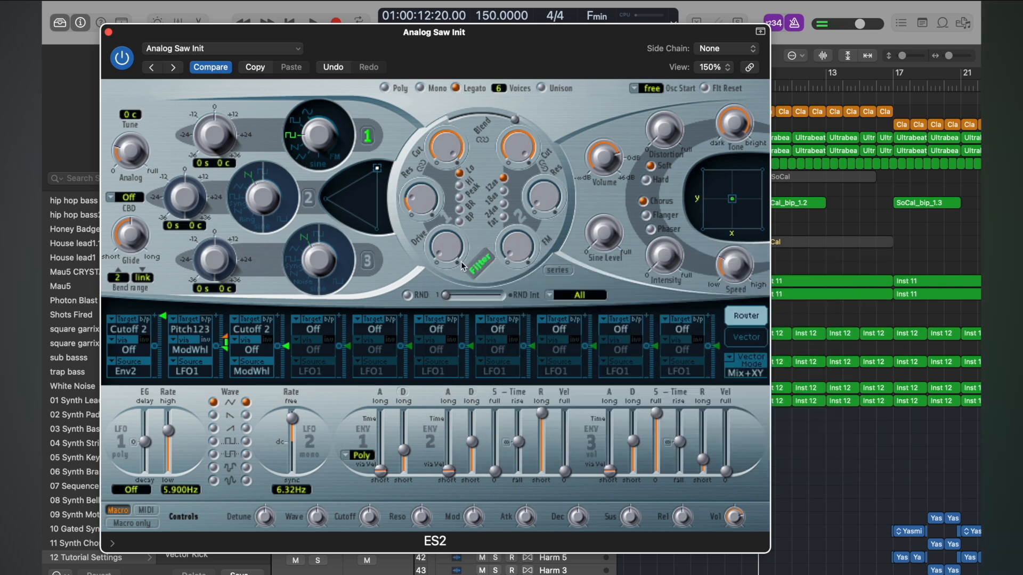
click(108, 32)
scroll(767, 426, down, 10)
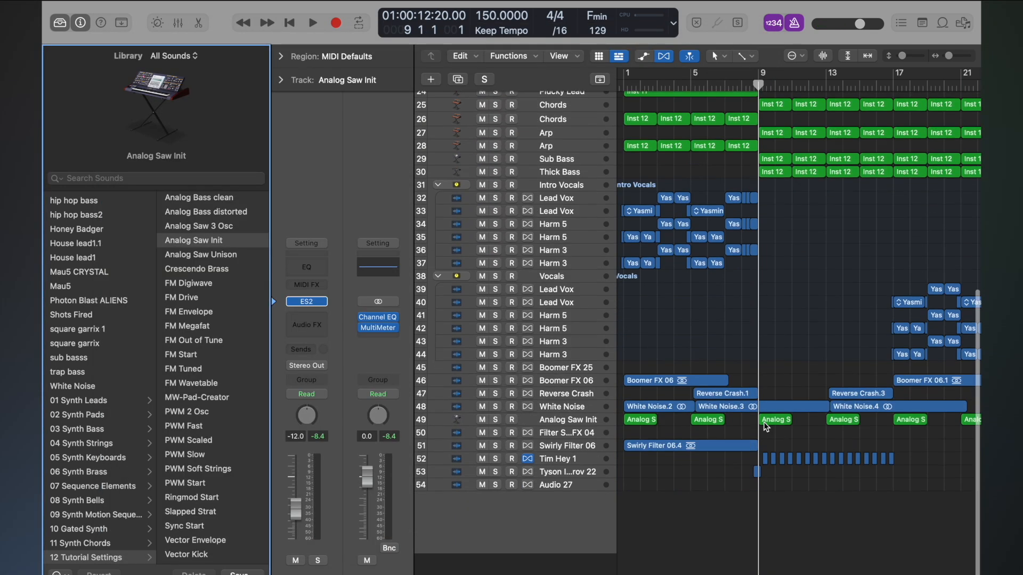
scroll(756, 564, right, 8)
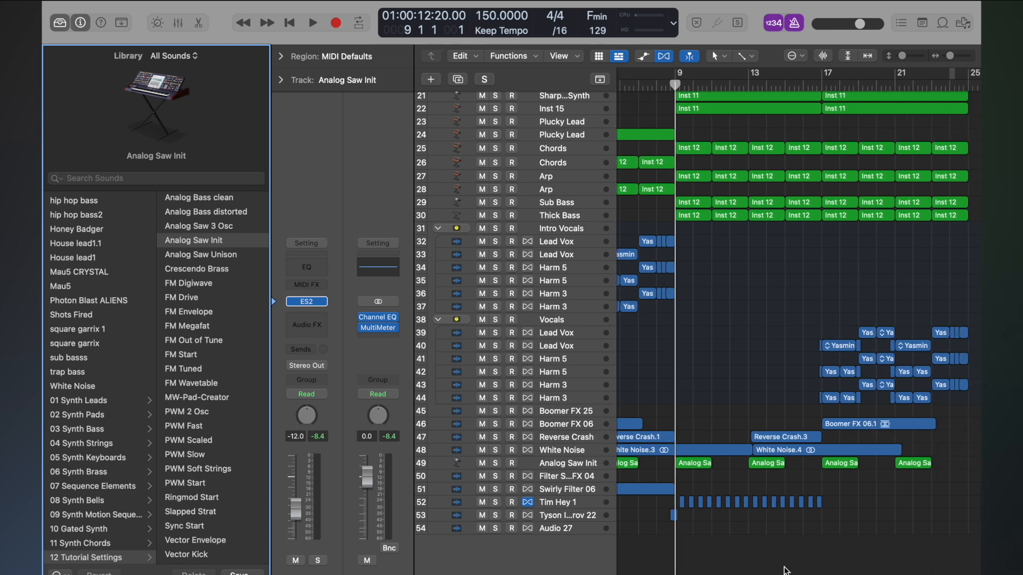
scroll(728, 559, down, 1)
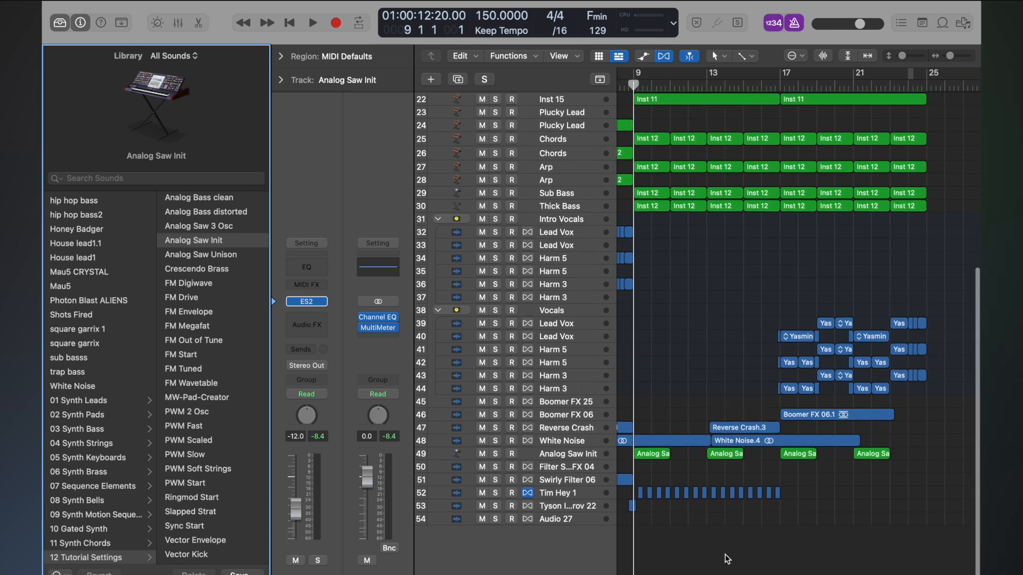
right_click(635, 522)
click(672, 414)
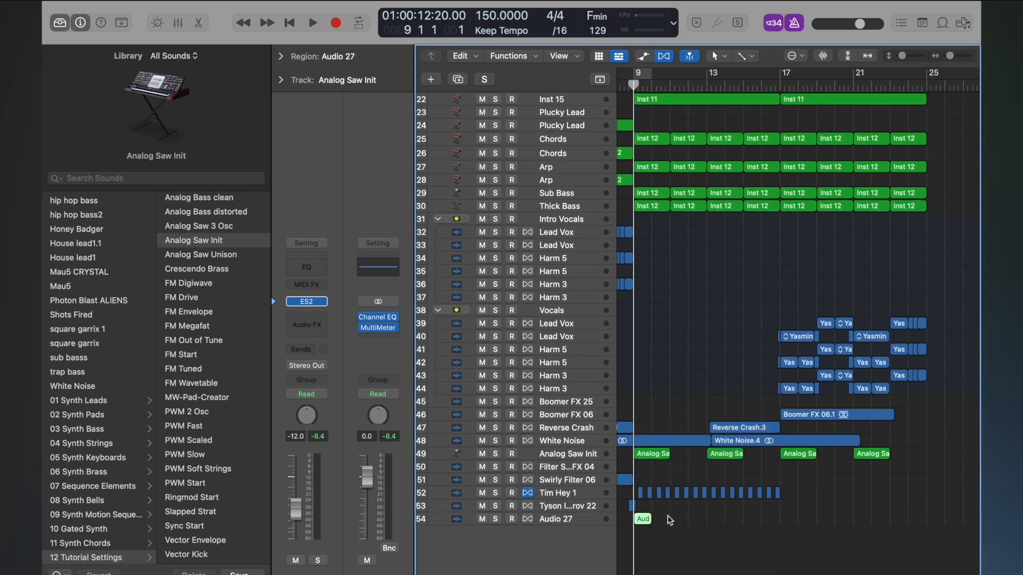
drag(643, 525, 856, 521)
Turn off the metronome and play the song from just before bar 9 and from bar 17.
key(space)
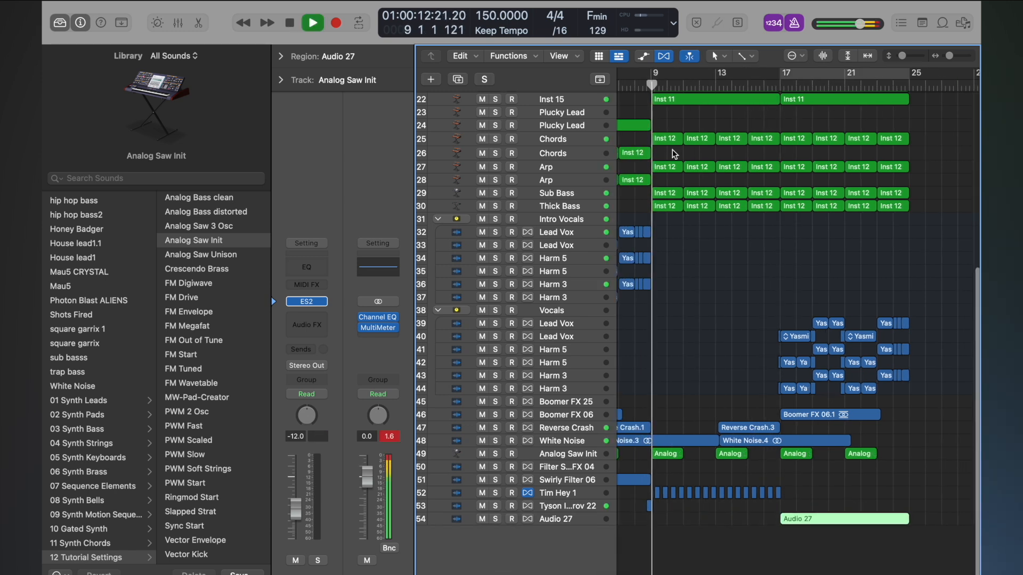
click(775, 86)
key(space)
scroll(768, 94, left, 4)
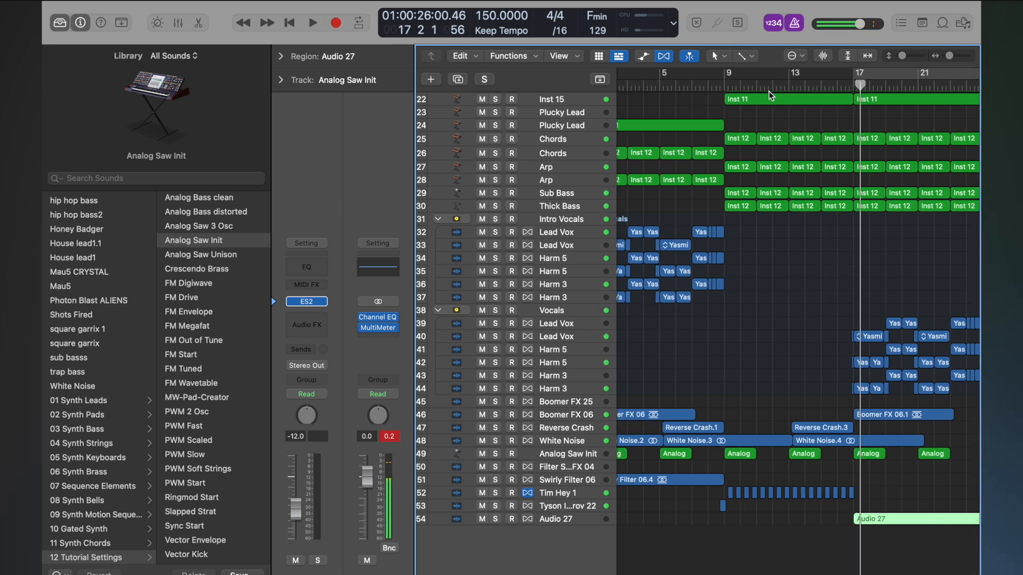
click(716, 85)
key(space)
key(super+Up)
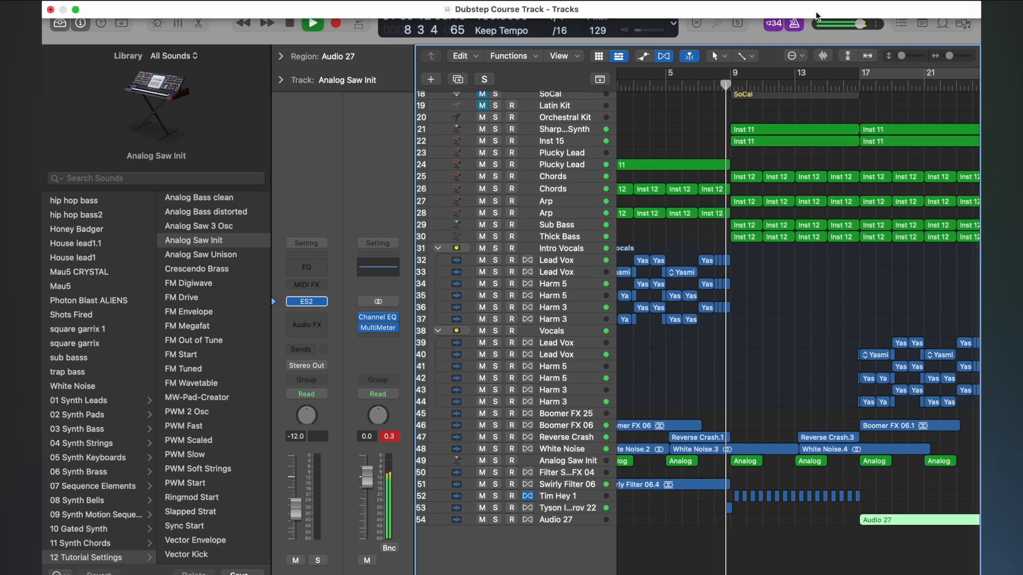
click(793, 24)
scroll(856, 120, up, 3)
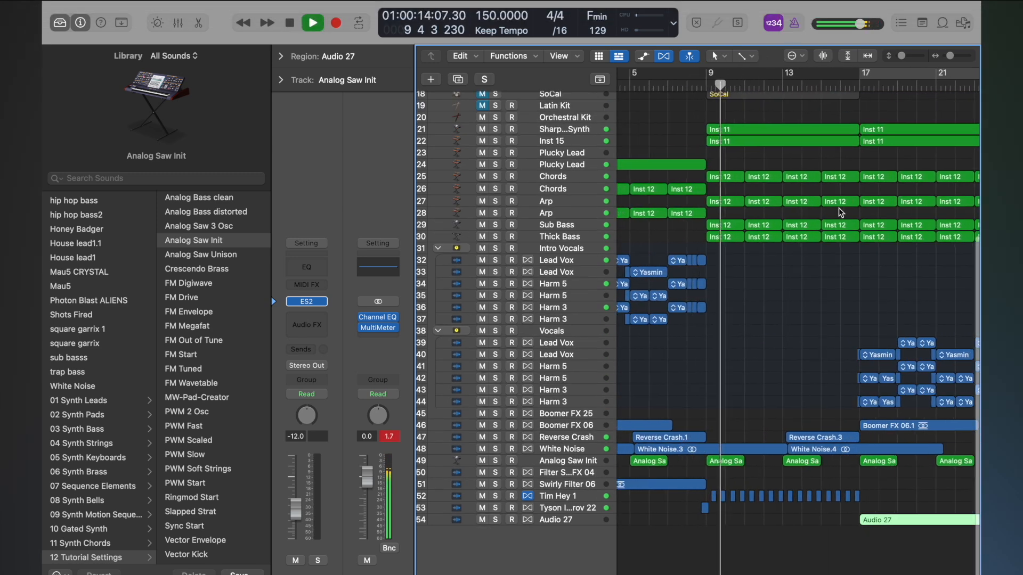
click(859, 86)
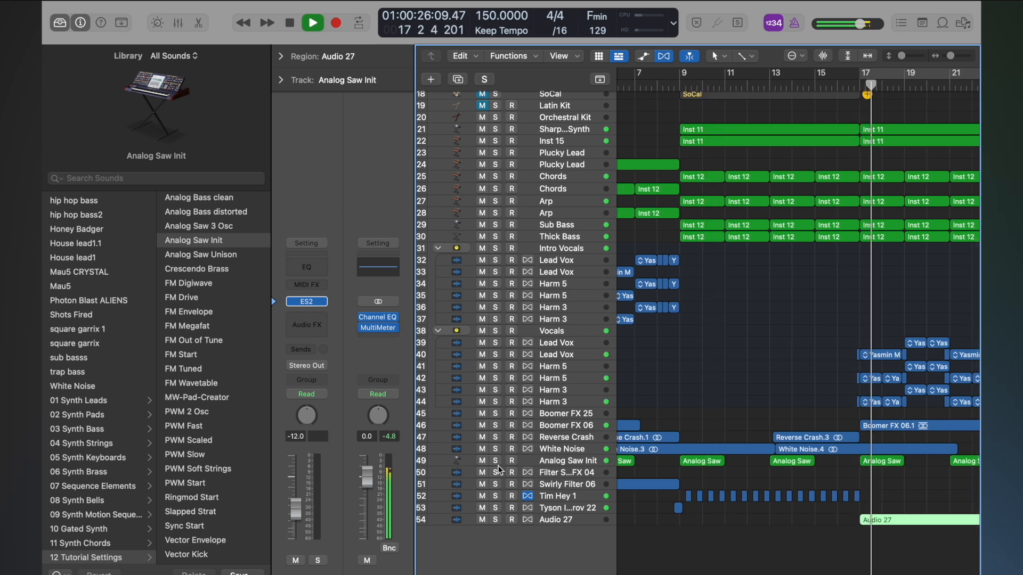
key(space)
Solo the Audio 27 track, hide the Library and enlarge the view of its region.
click(495, 520)
scroll(818, 462, up, 5)
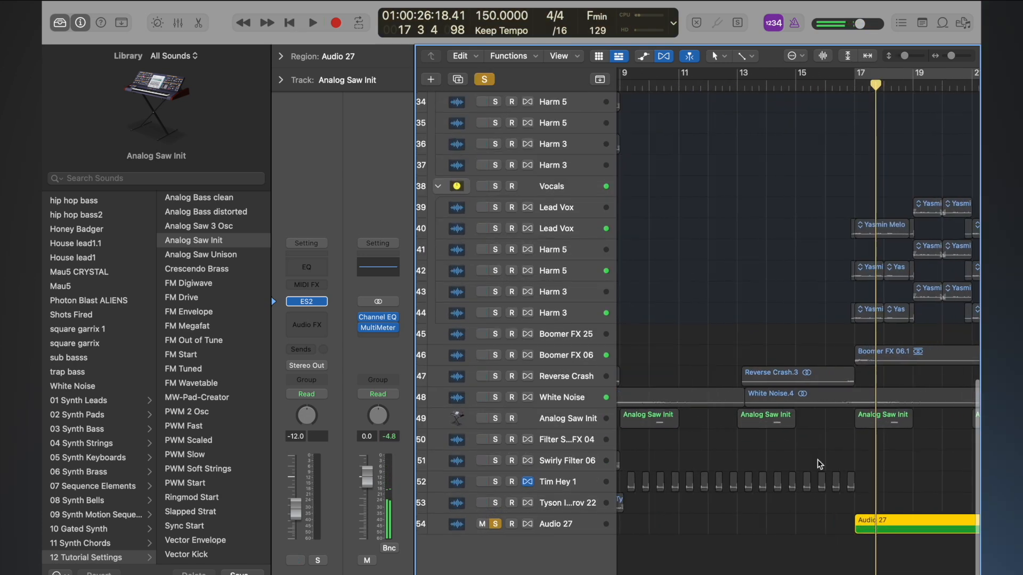
key(y)
scroll(819, 464, up, 5)
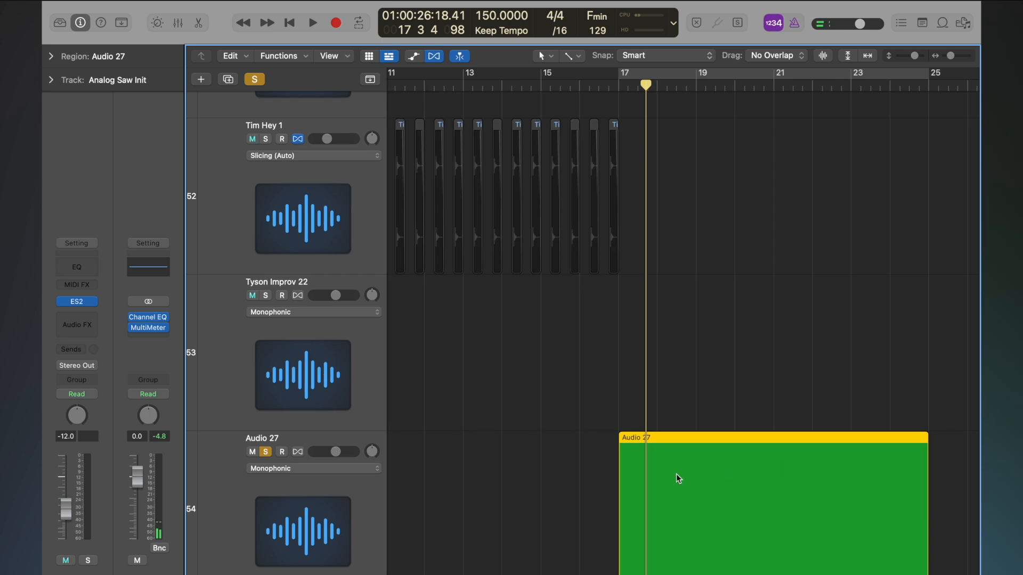
Open the Audio 27 region in the Piano Roll and add a C0 note at the start of bar 17.
double_click(678, 478)
scroll(553, 511, left, 6)
scroll(554, 510, down, 5)
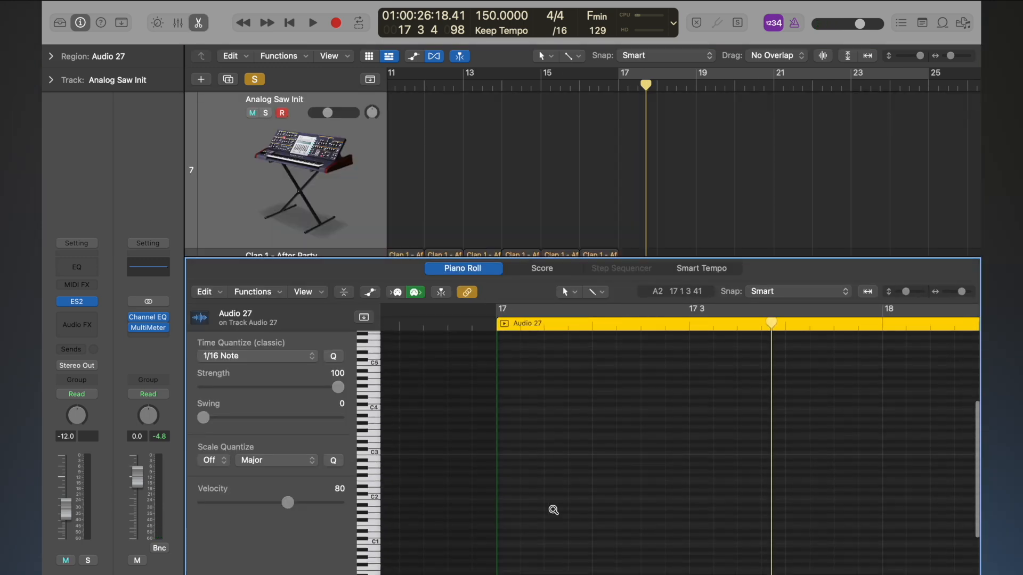
scroll(553, 510, up, 4)
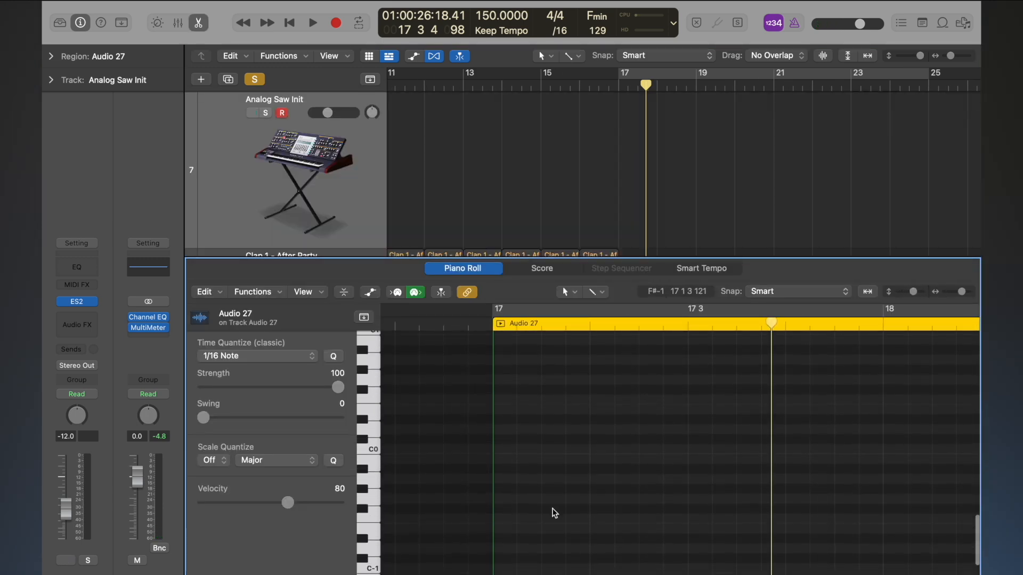
scroll(554, 512, up, 2)
super+click(515, 501)
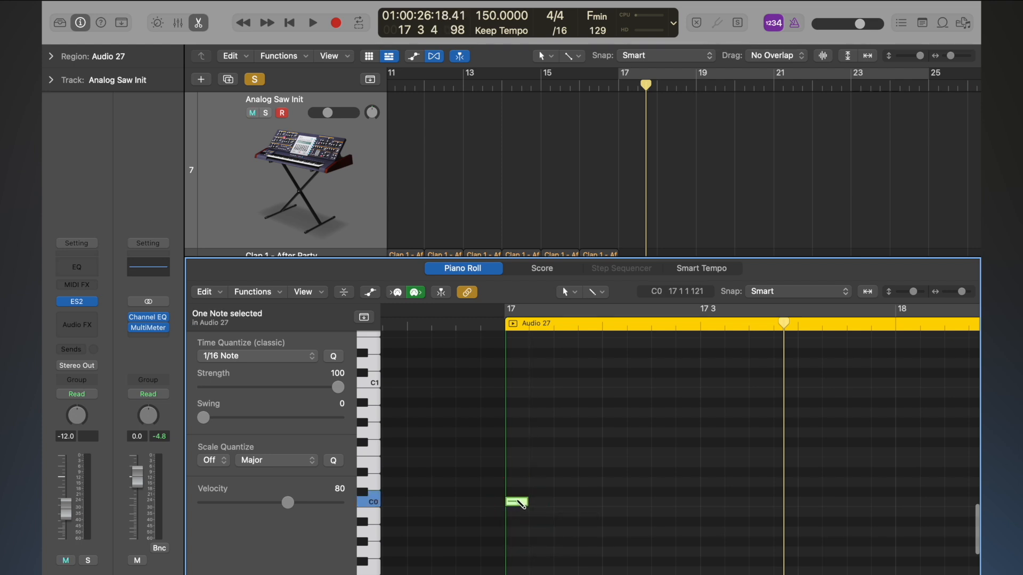
Move the note at bar 17 up to A#0 and close the Piano Roll.
drag(516, 503, 516, 402)
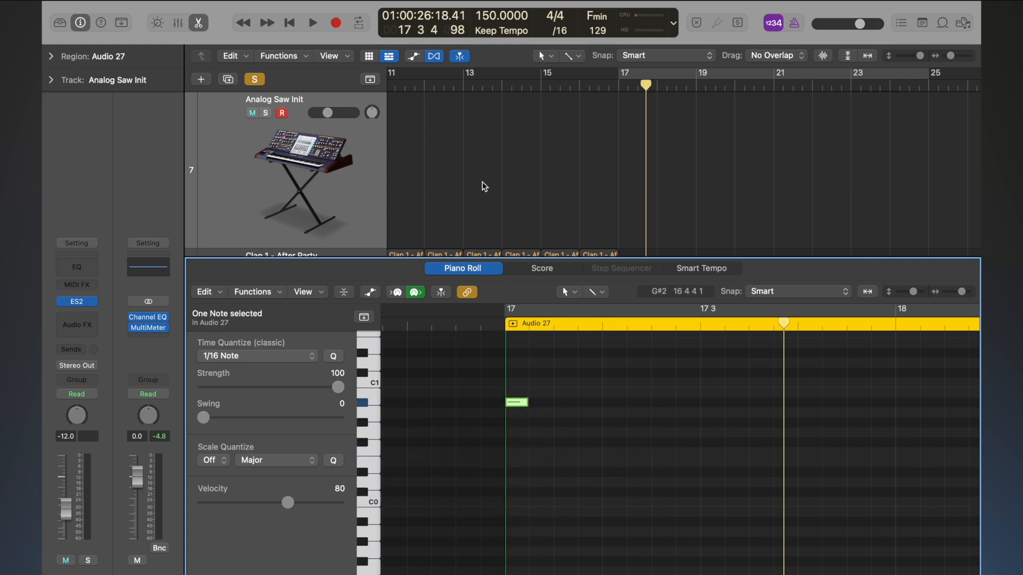
scroll(484, 183, down, 3)
scroll(483, 185, down, 8)
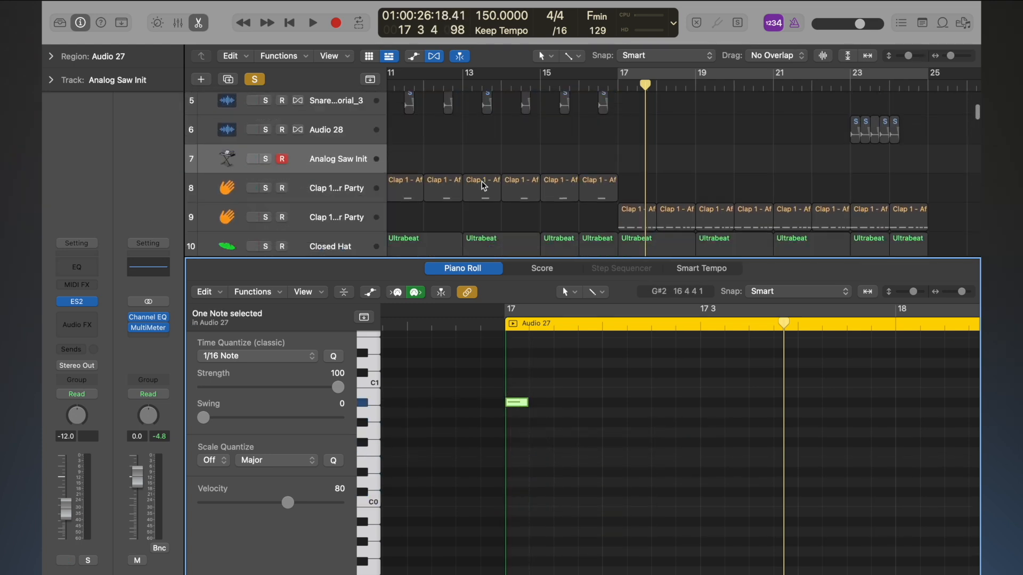
scroll(484, 186, down, 4)
scroll(483, 185, down, 2)
key(e)
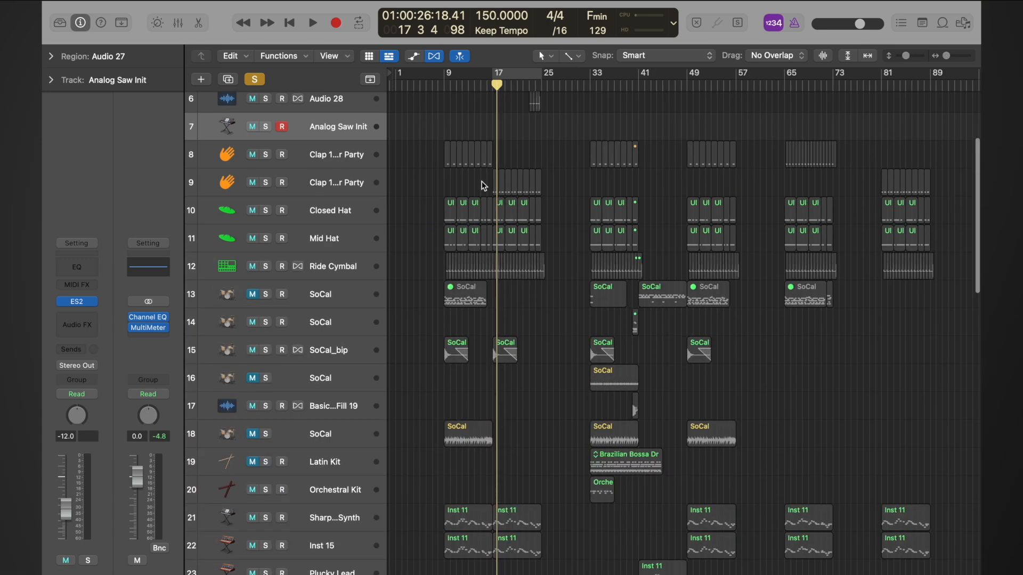
Select the Audio 27 track and briefly open Musical Typing for it.
scroll(484, 185, down, 15)
scroll(484, 185, up, 2)
click(331, 516)
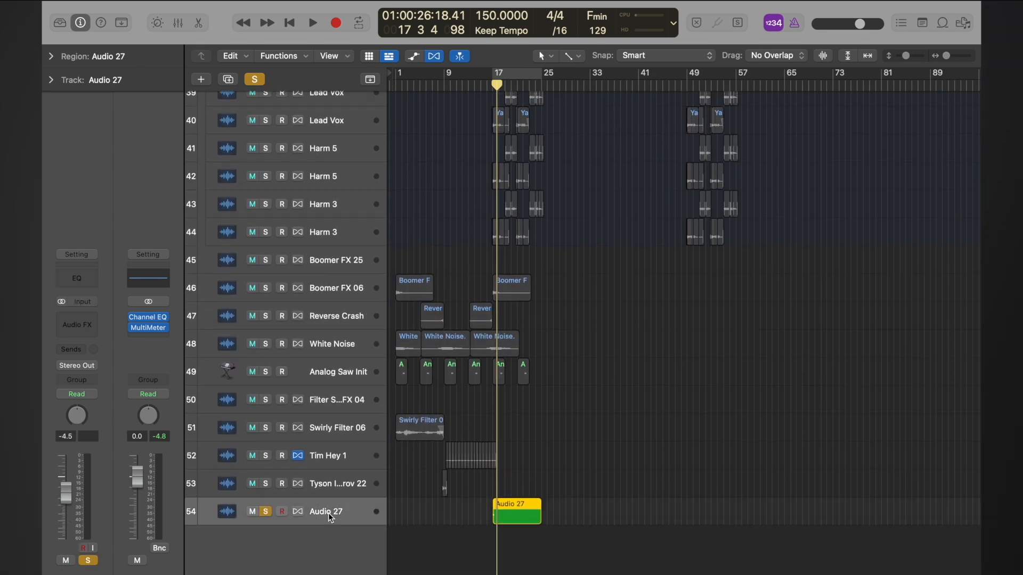
key(super+k)
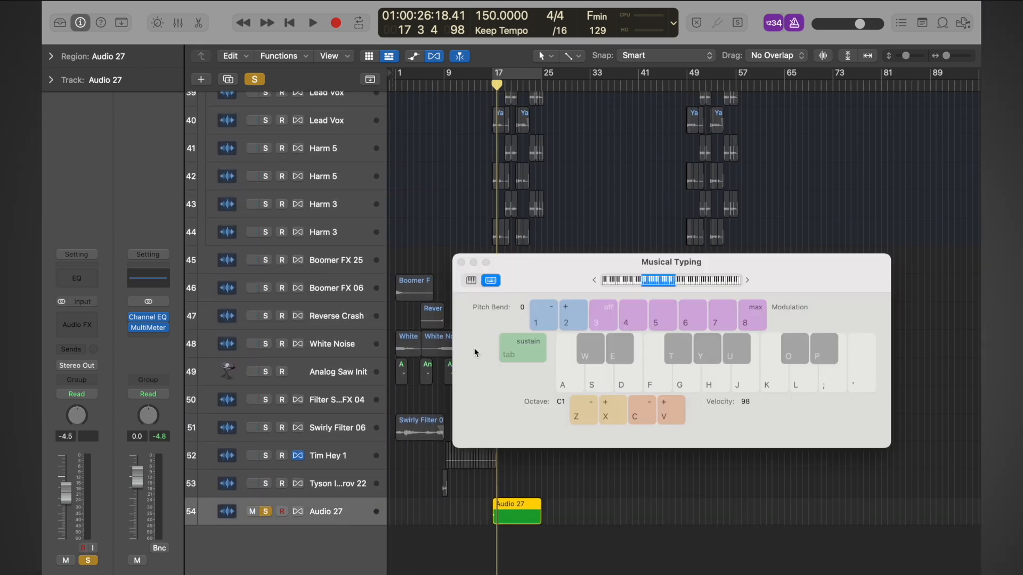
click(461, 265)
Turn off solo for the whole project.
scroll(472, 320, down, 5)
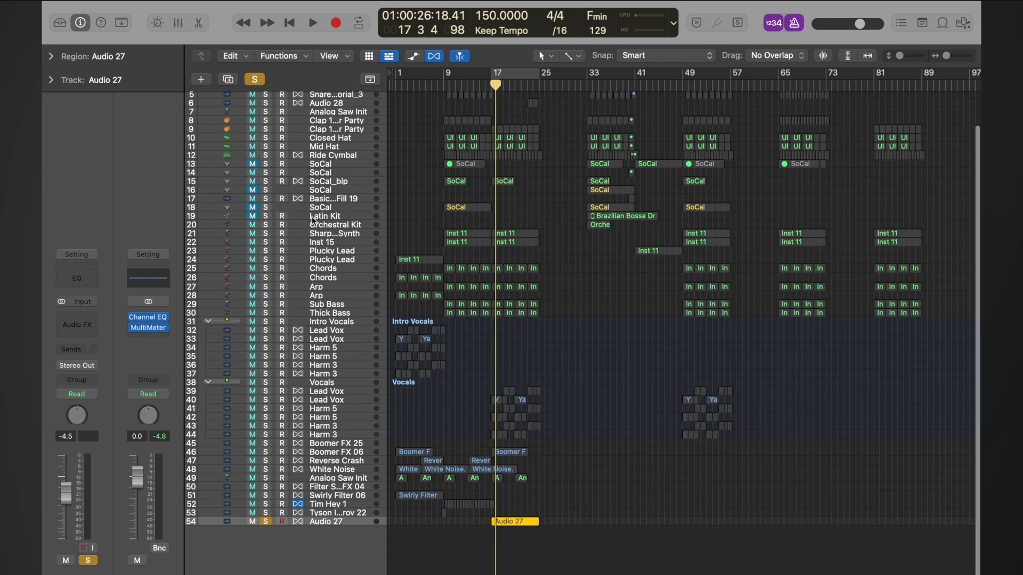
click(255, 78)
scroll(532, 205, up, 5)
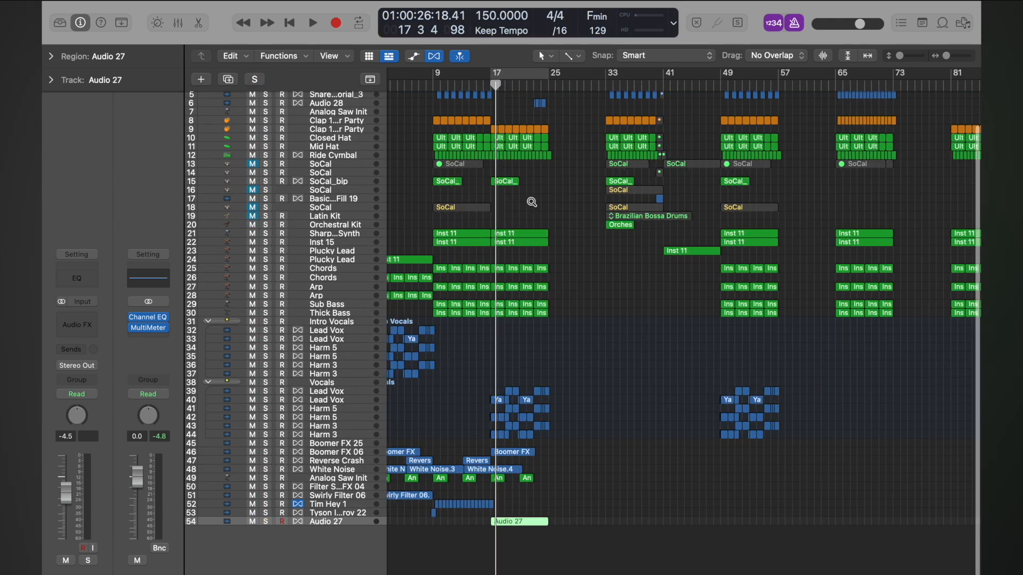
scroll(532, 205, up, 2)
scroll(532, 205, left, 1)
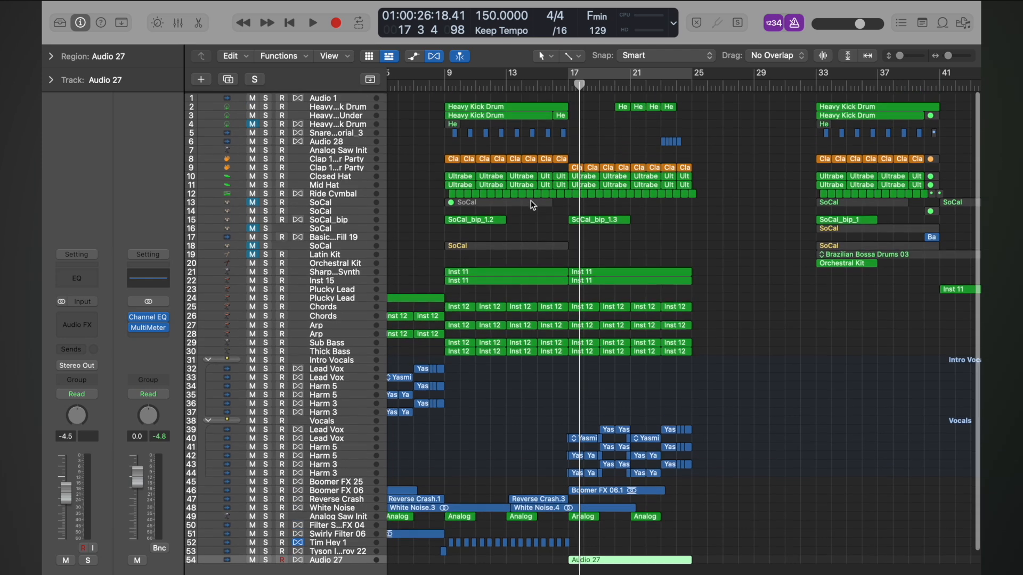
Select the Analog Saw Init track below Audio 28 and test its sound by playing F and D with Musical Typing.
click(350, 167)
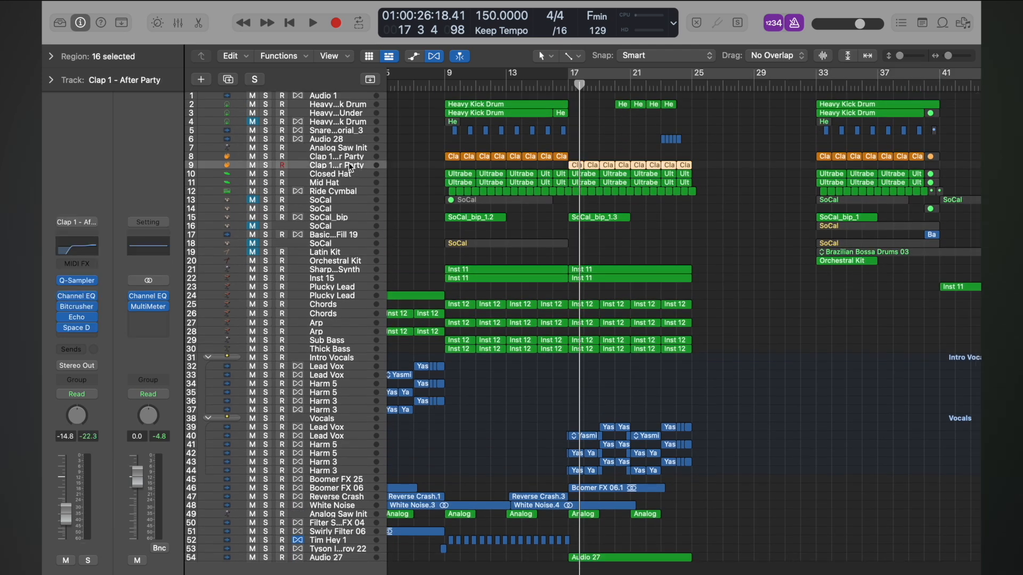
click(349, 149)
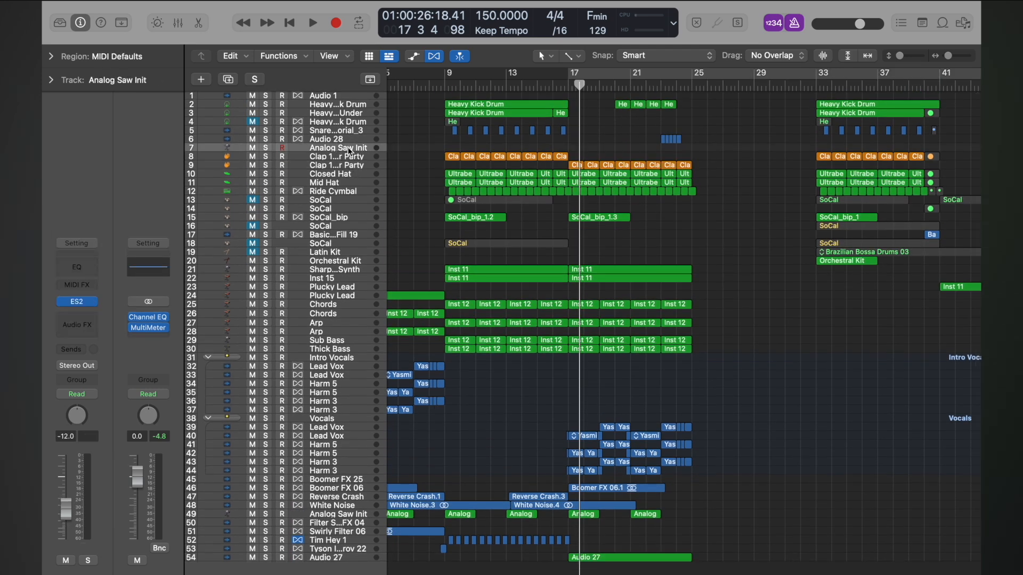
key(super+k)
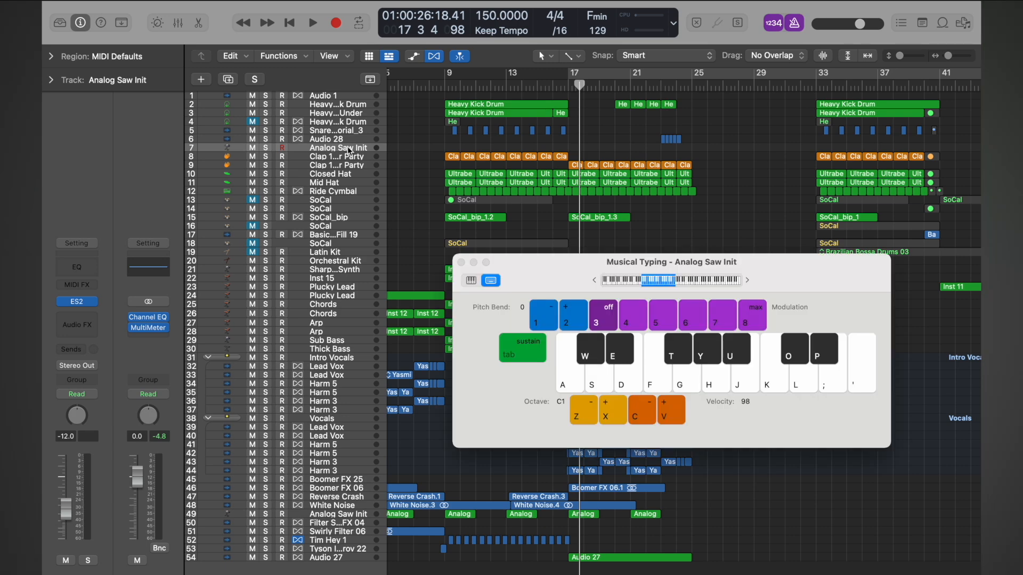
key(f)
key(s)
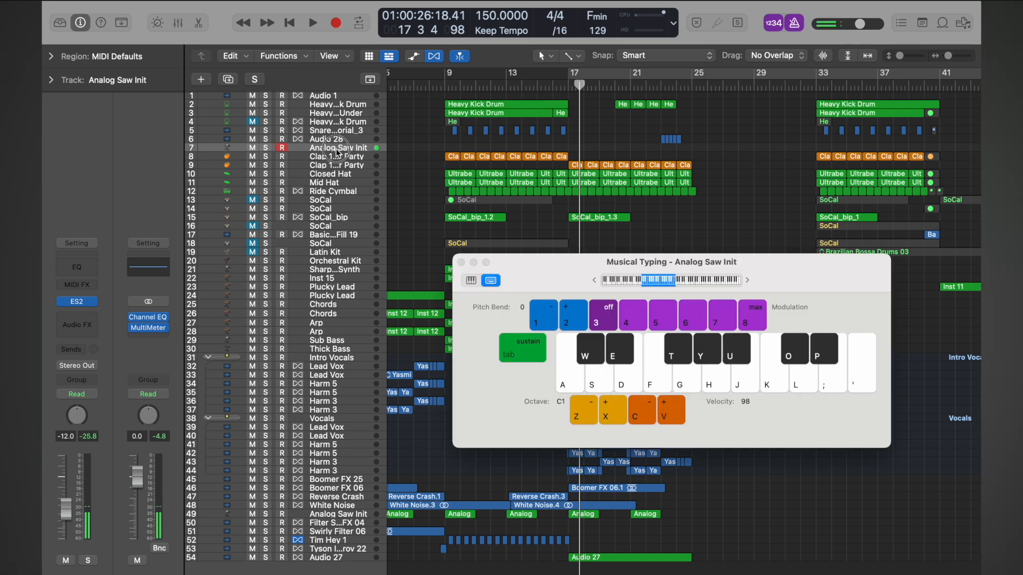
Move the Analog Saw Init track to the end of the track list and place the Audio 27 region on it at bar 17.
drag(336, 152, 332, 560)
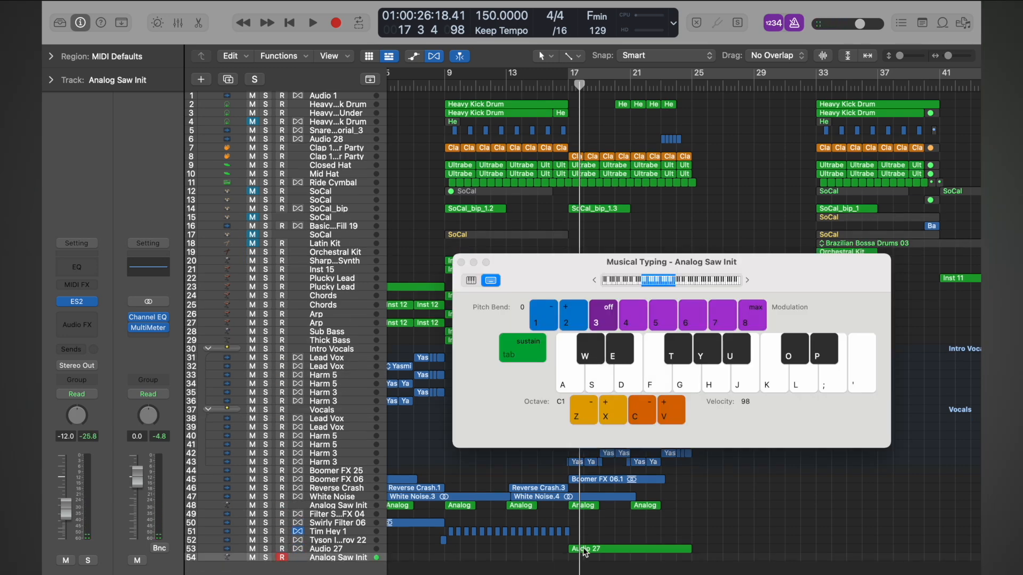
drag(585, 551, 586, 560)
click(461, 263)
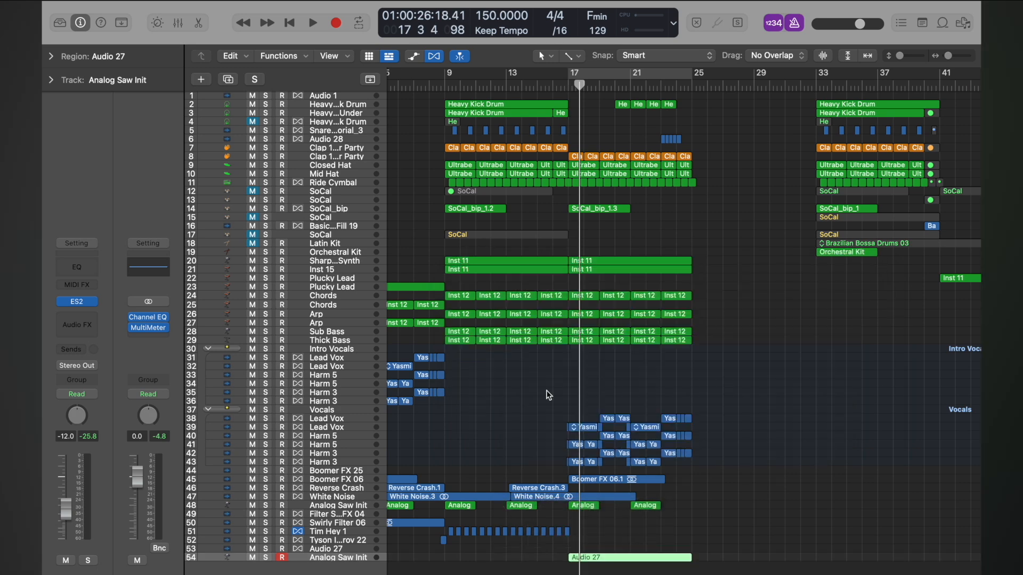
key(z)
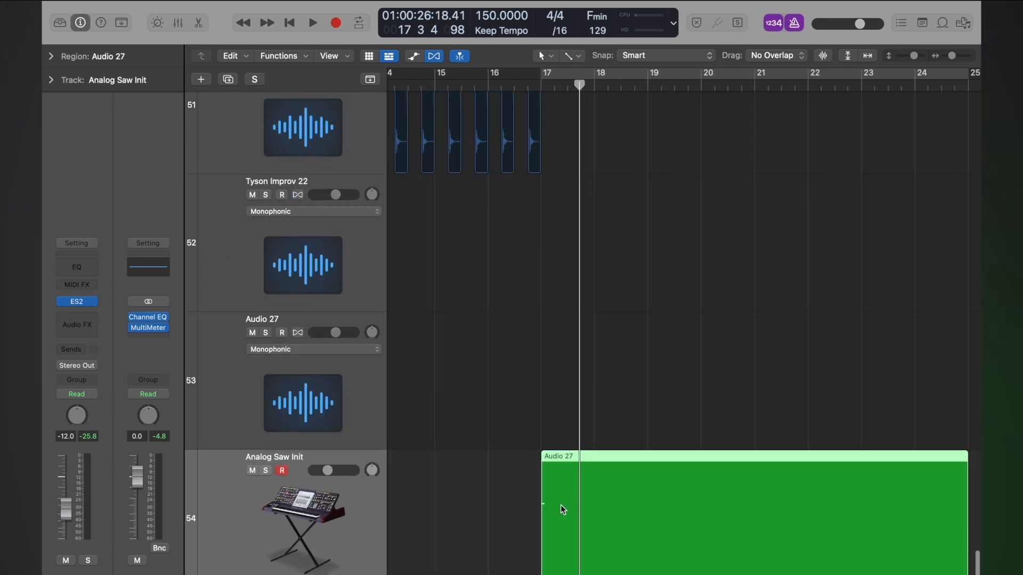
Open the Audio 27 region in the Piano Roll and raise its first note to F1.
double_click(563, 510)
click(541, 429)
click(516, 450)
mouse_move(516, 450)
mouse_down()
mouse_move(517, 505)
mouse_move(518, 444)
mouse_up()
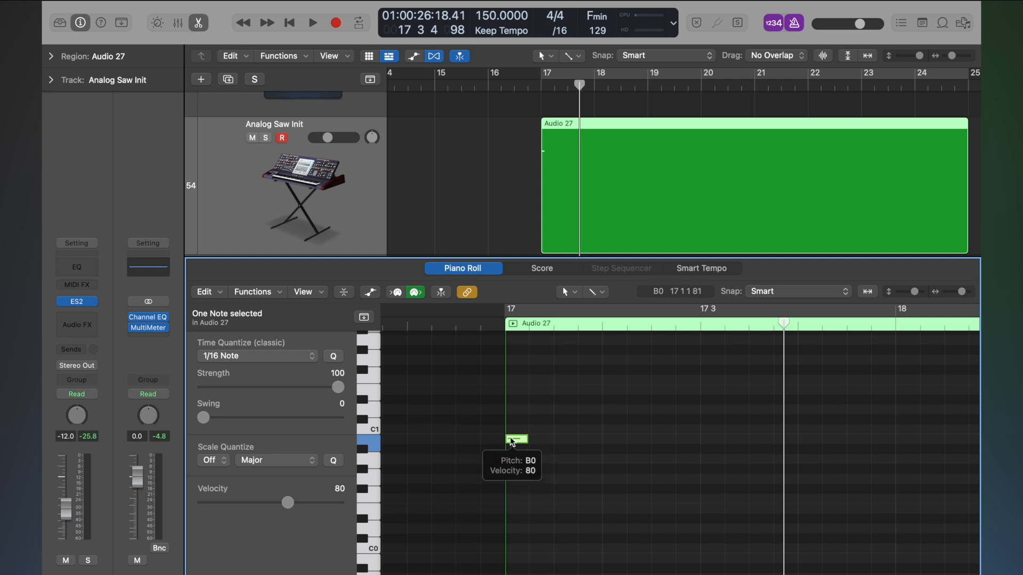
drag(516, 441, 516, 379)
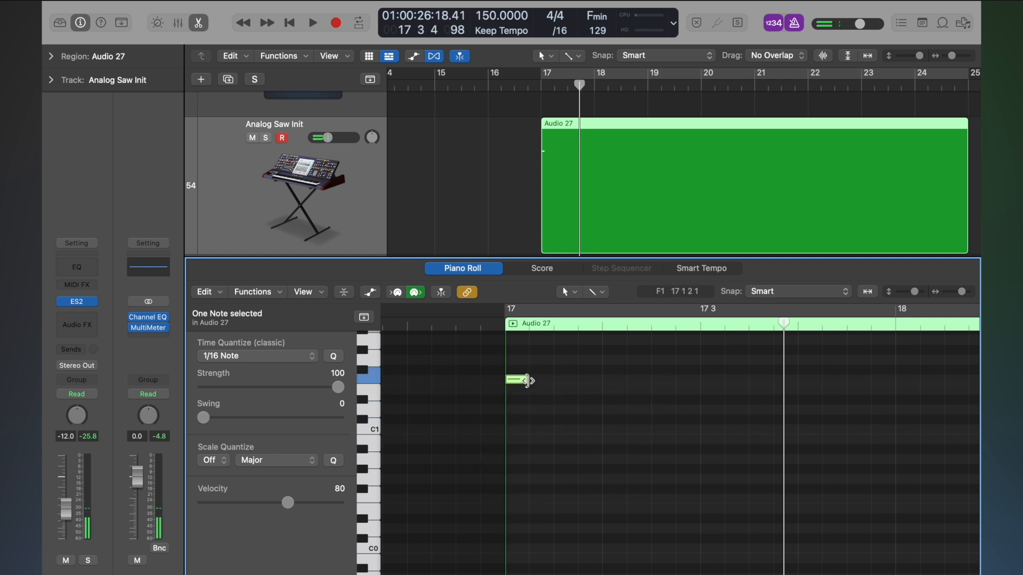
Return the playhead to bar 17, then lengthen the F1 note to one beat and add an overlapping one-beat F#1 note at 17 1 3 1.
scroll(528, 383, down, 5)
scroll(530, 384, right, 2)
scroll(528, 383, up, 4)
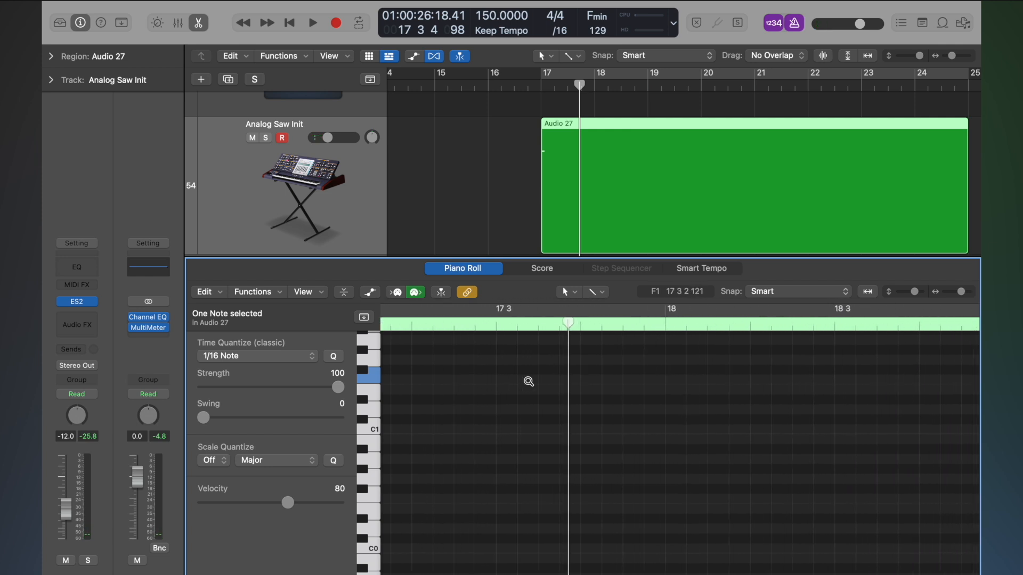
scroll(528, 383, up, 4)
scroll(528, 384, left, 7)
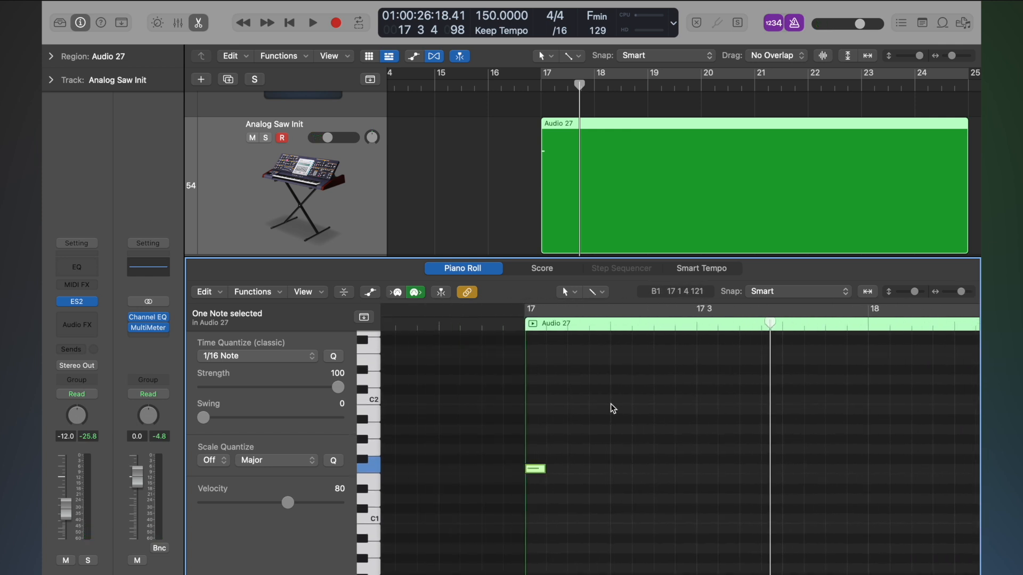
drag(770, 322, 524, 319)
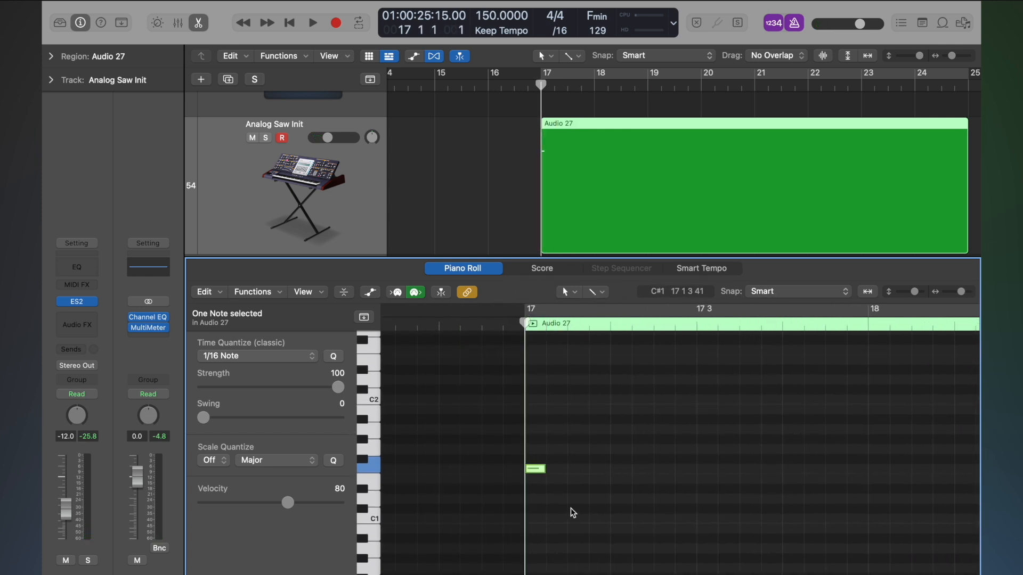
scroll(571, 510, down, 1)
drag(539, 469, 603, 461)
Solo the Analog Saw Init track, play it from bar 17 and audition the F1 and F#1 notes individually.
key(space)
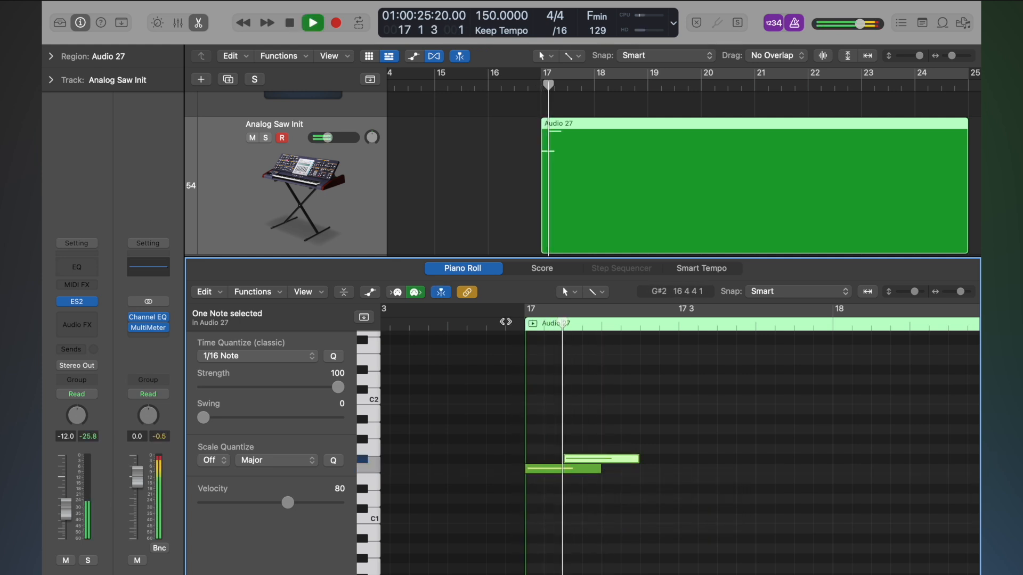
key(s)
key(space)
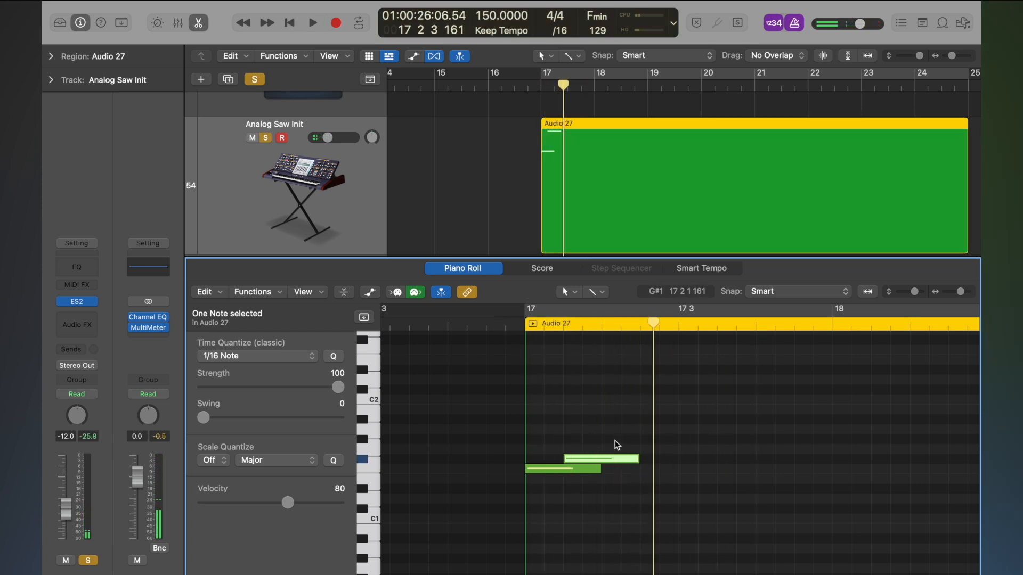
click(564, 471)
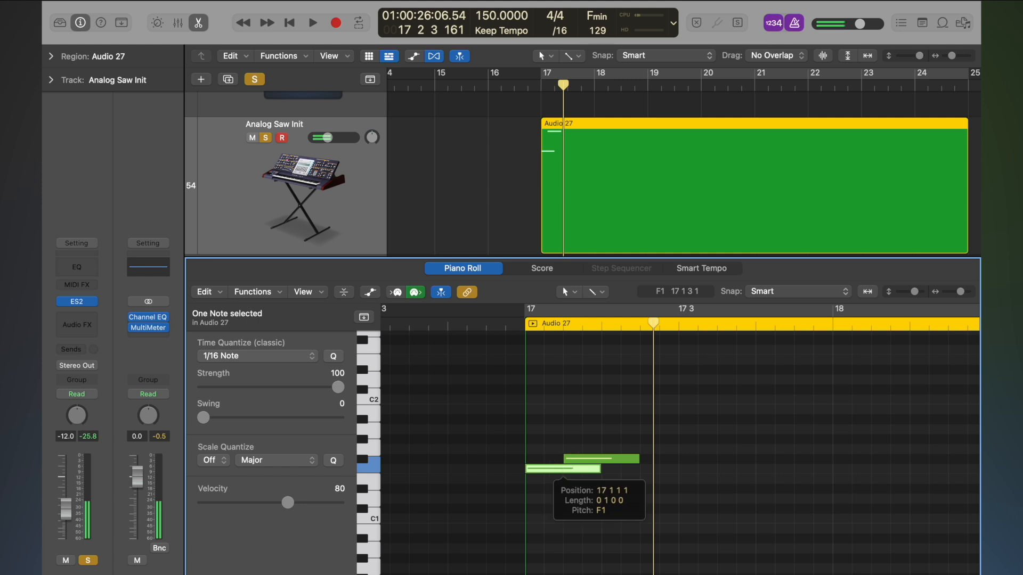
click(580, 459)
scroll(599, 456, left, 1)
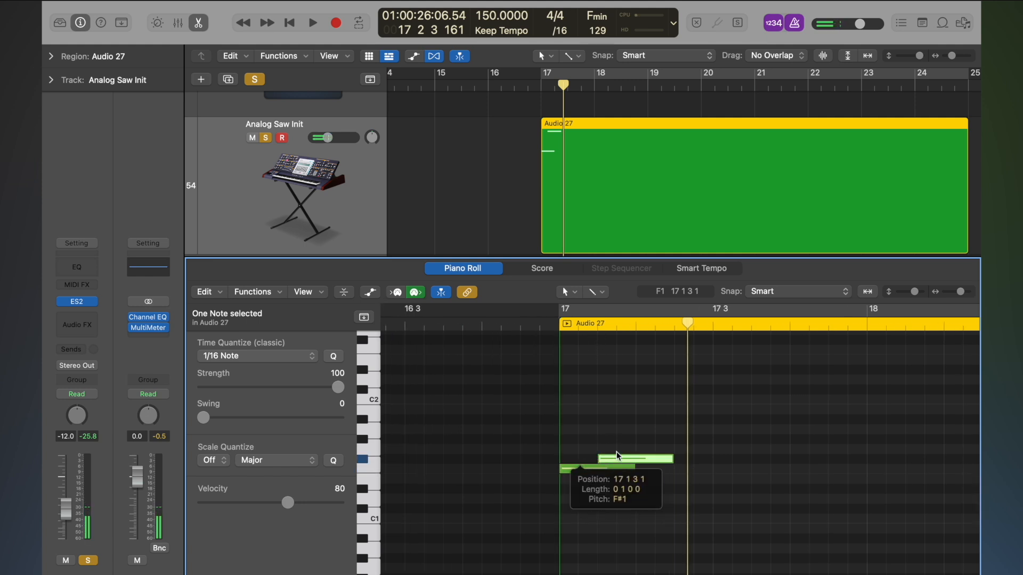
scroll(599, 458, left, 3)
click(681, 423)
scroll(682, 424, left, 2)
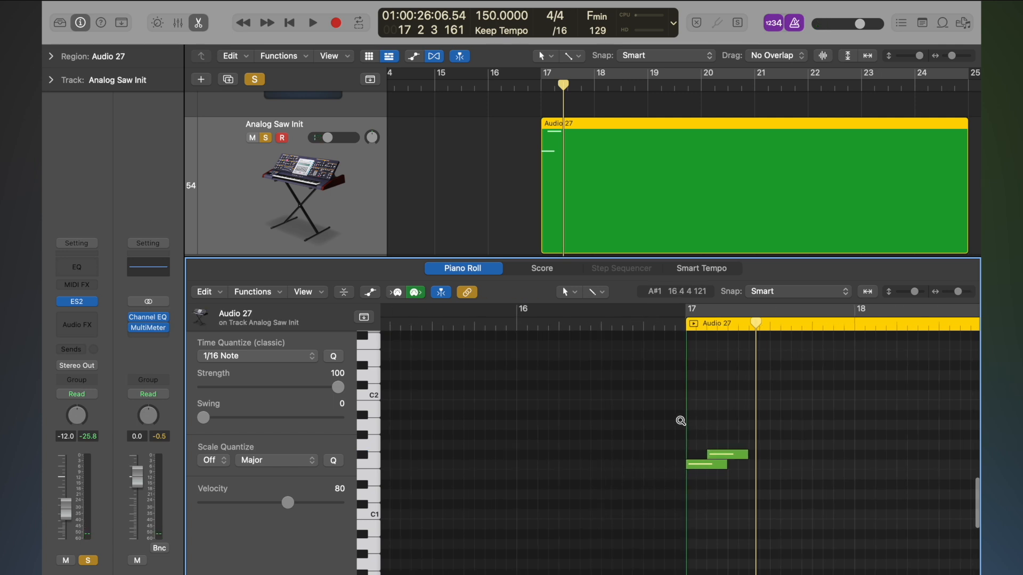
Repeatedly copy the overlapping notes onward and upward, doubling the chromatic run to 16 notes that reach bar 19.
scroll(680, 420, right, 7)
mouse_move(575, 434)
mouse_down()
mouse_move(526, 473)
mouse_move(577, 444)
mouse_up()
drag(627, 403, 616, 426)
key(super+Left)
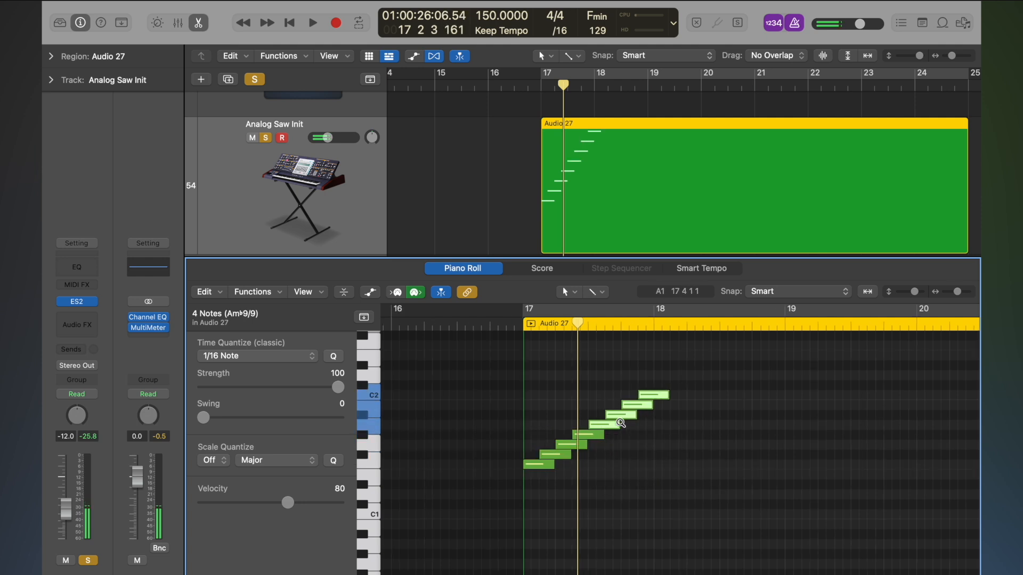
mouse_move(652, 375)
mouse_down()
mouse_move(549, 468)
mouse_move(648, 389)
mouse_up()
scroll(647, 387, down, 5)
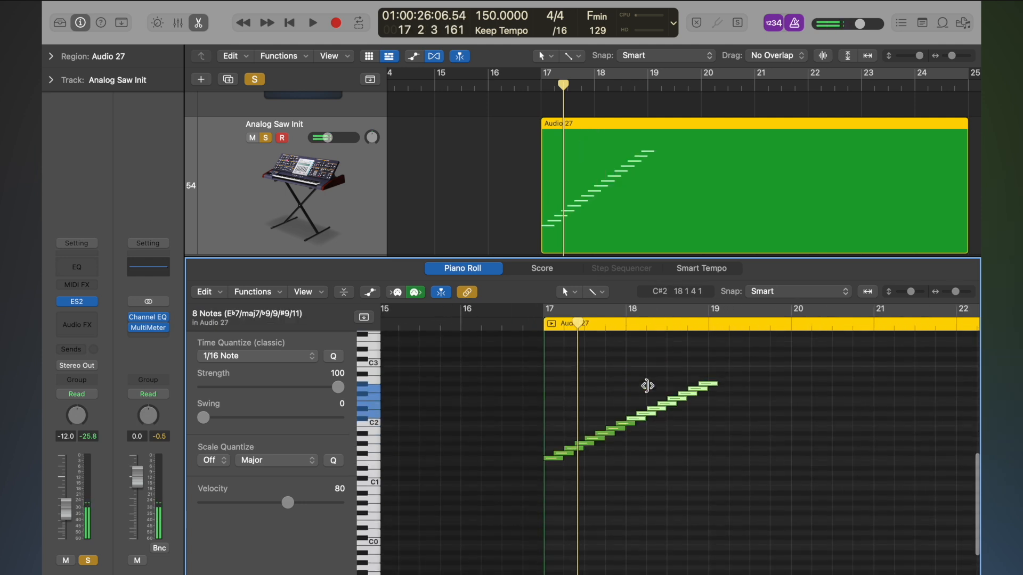
Keep duplicating the rising chromatic run up to 64 notes so that it fills the region to bar 25.
scroll(648, 389, left, 3)
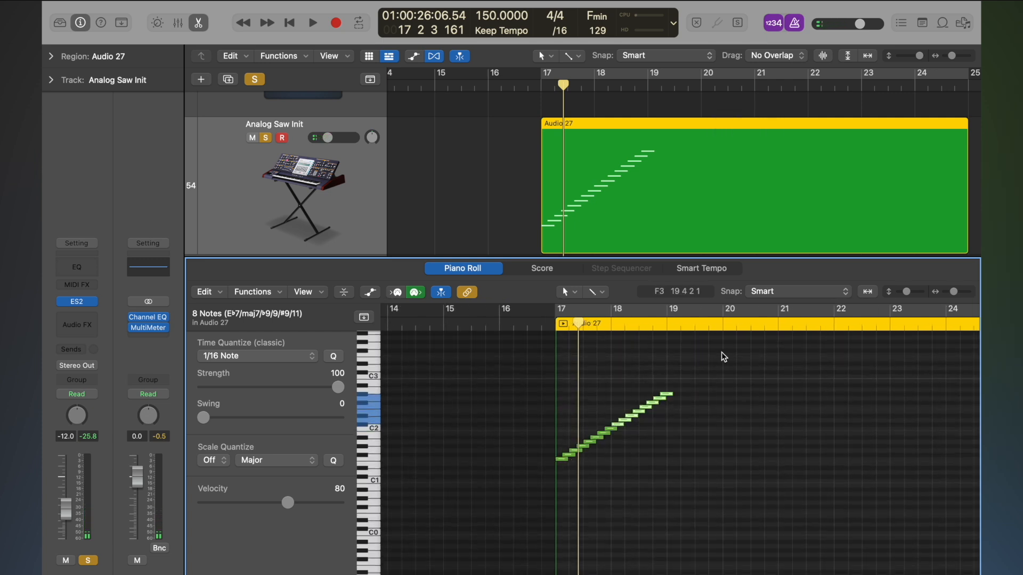
drag(719, 367, 674, 389)
scroll(674, 391, left, 3)
scroll(675, 391, up, 3)
scroll(675, 391, down, 3)
drag(762, 365, 741, 380)
Play the rising line from bar 17, turning off the metronome and lowering the Analog Saw Init volume to -17.4 dB.
key(space)
click(565, 324)
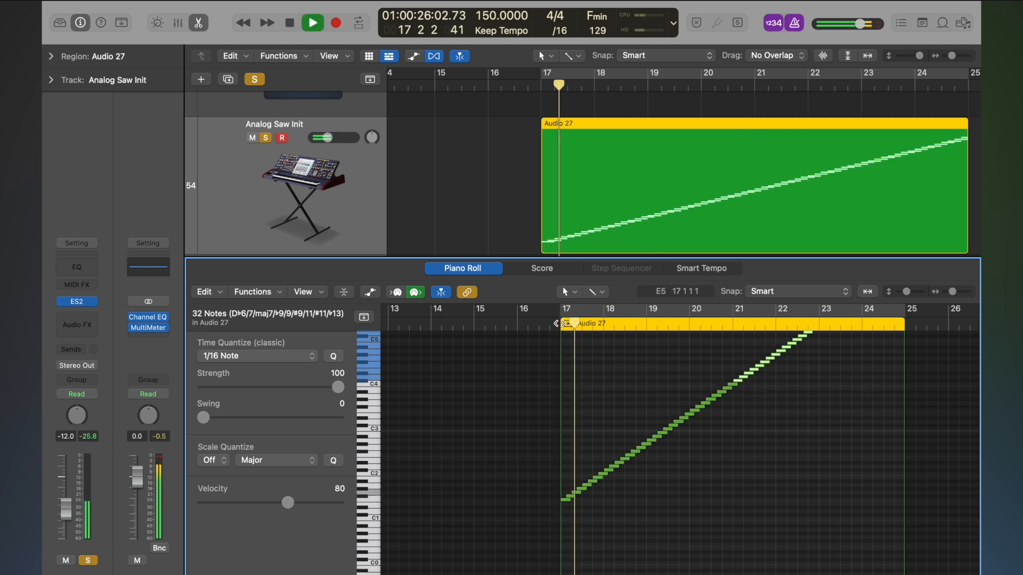
click(795, 22)
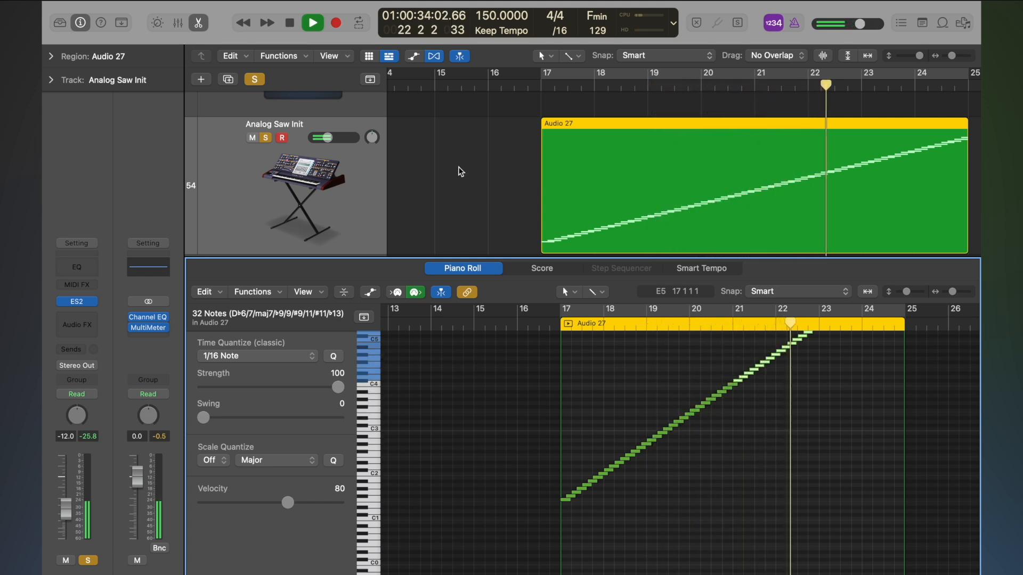
drag(66, 509, 66, 525)
key(space)
Select all notes of the rising line, inspect its first notes and replay it from bar 17.
ctrl+alt+click(521, 494)
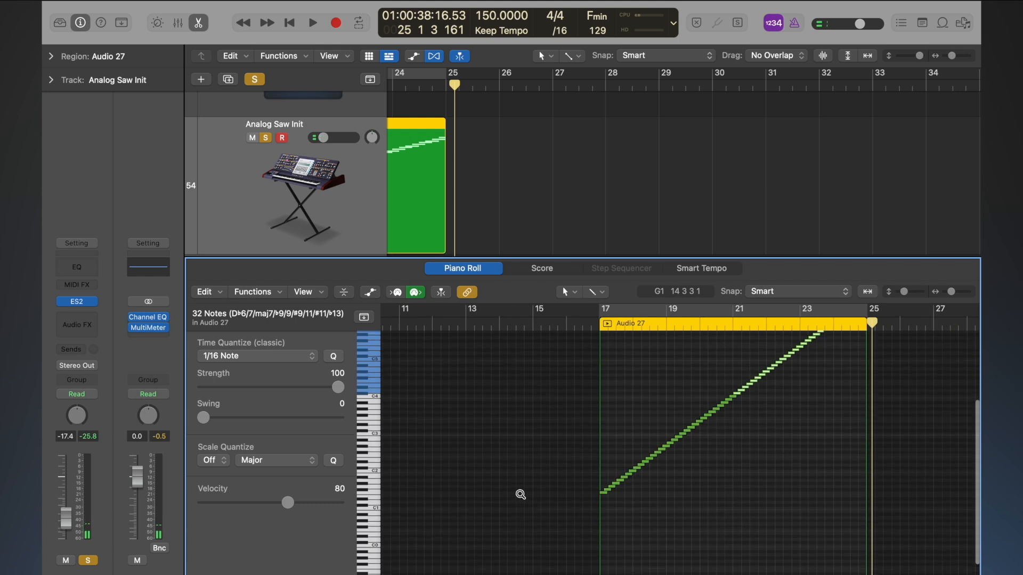
click(625, 450)
key(super+a)
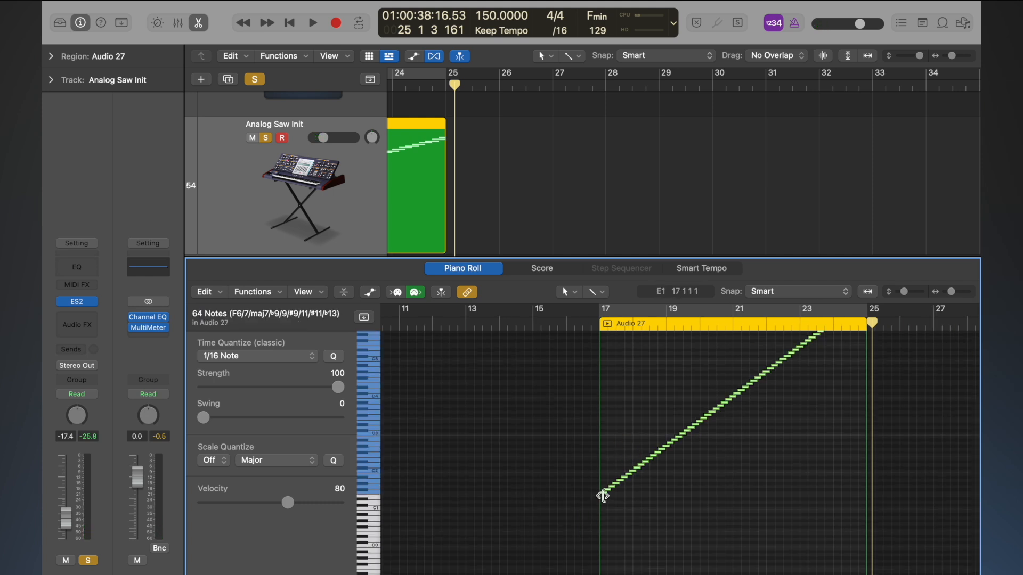
scroll(604, 493, up, 5)
scroll(605, 495, down, 5)
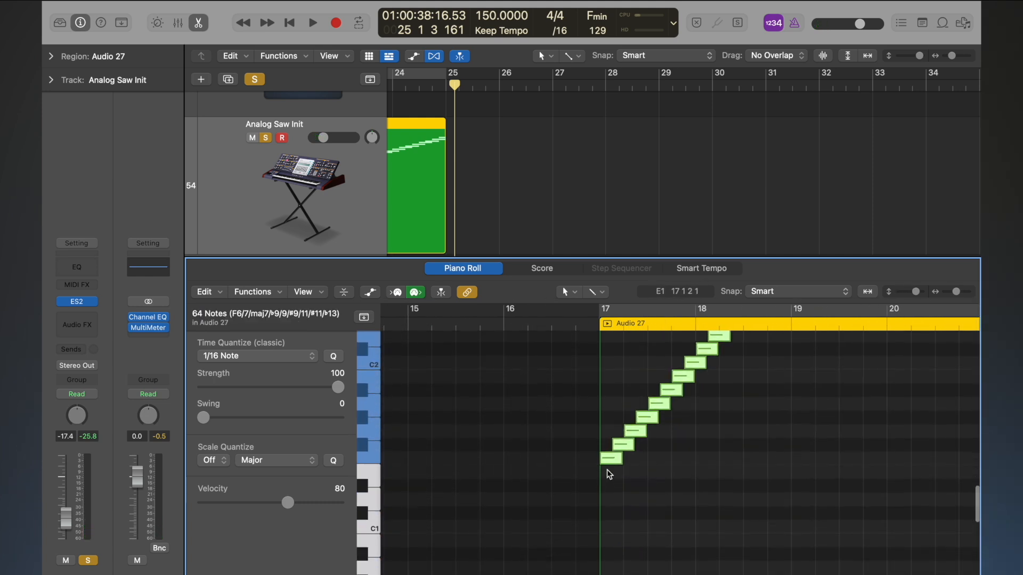
click(610, 464)
drag(610, 467, 613, 494)
scroll(611, 492, down, 8)
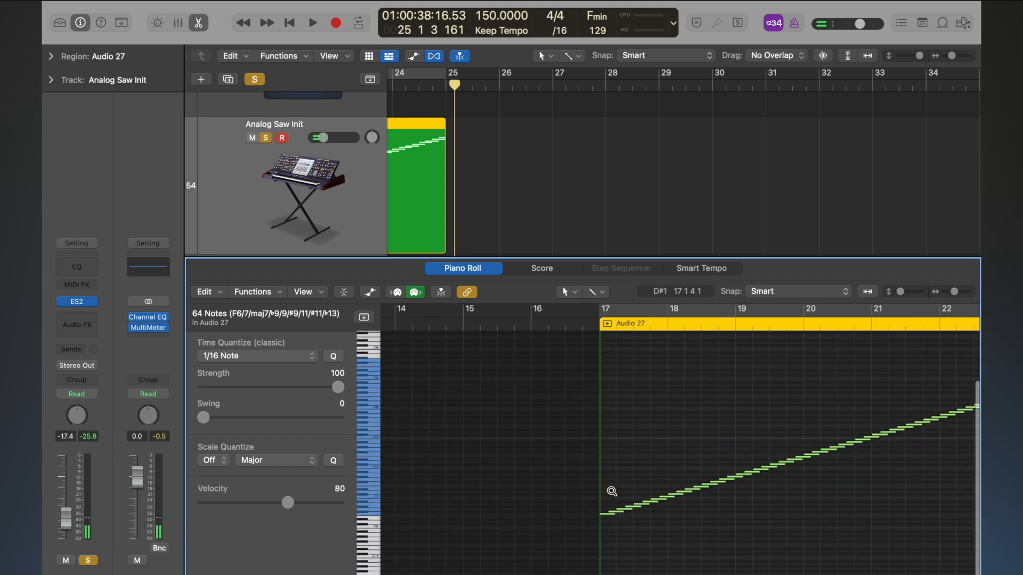
double_click(592, 326)
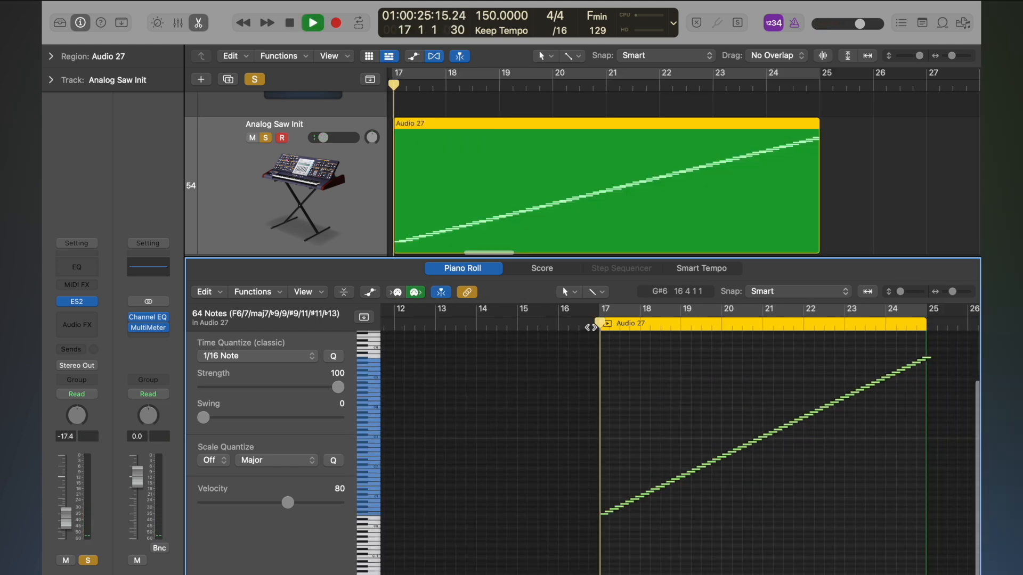
Add a Channel EQ to the Analog Saw Init track, stop playback and turn on cycling over bars 17 to 25.
click(74, 267)
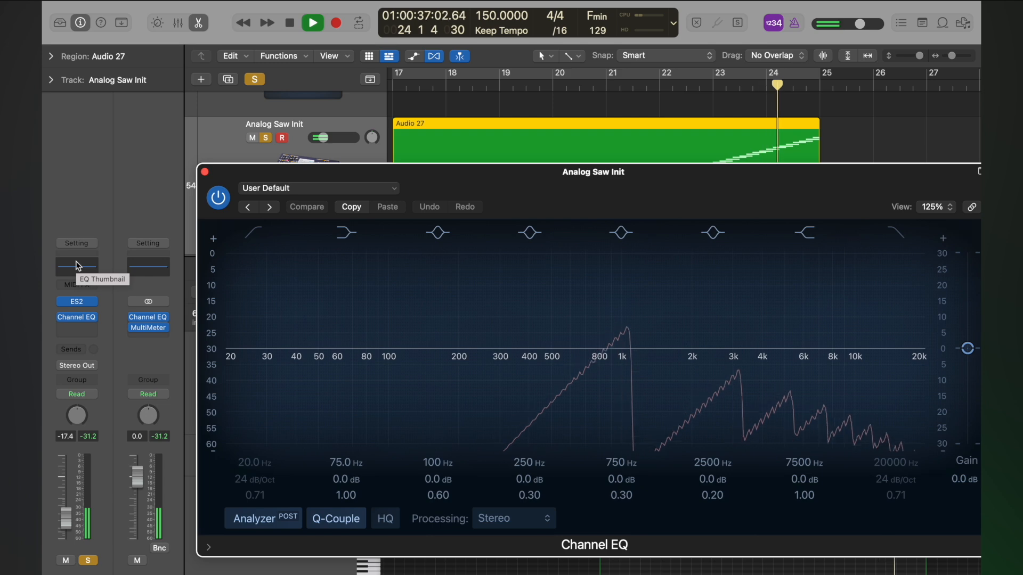
key(space)
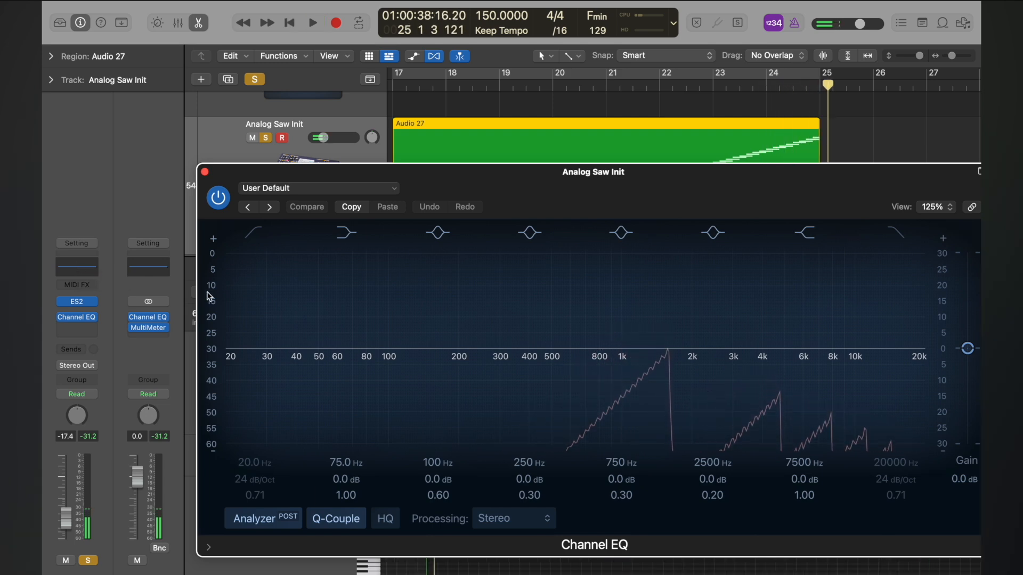
key(c)
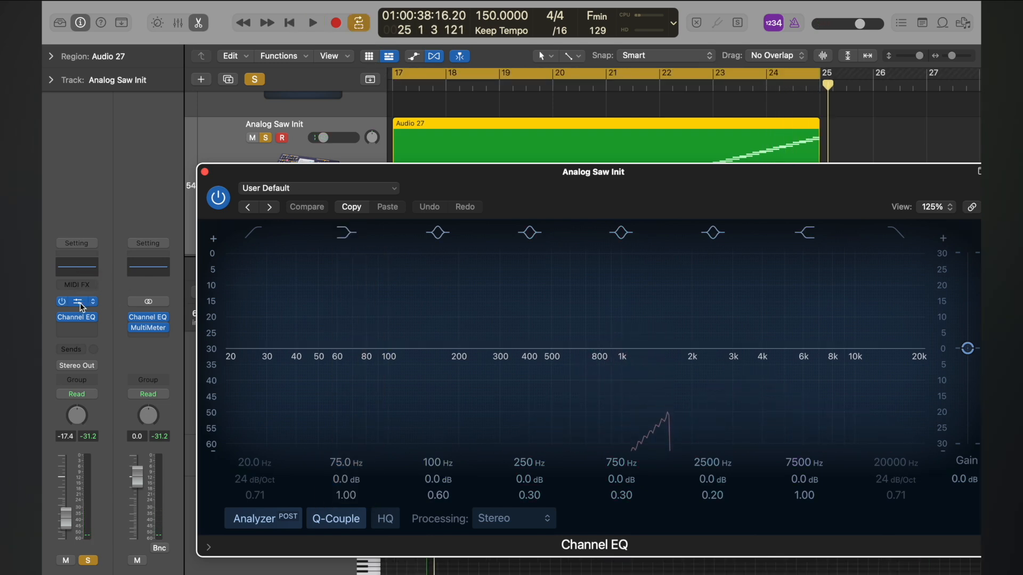
Audition ES2 Glide times over the looped line, trying 73.0 ms and ending on a longer glide, and close both plug-in windows.
click(81, 303)
drag(131, 237, 134, 224)
key(space)
click(852, 187)
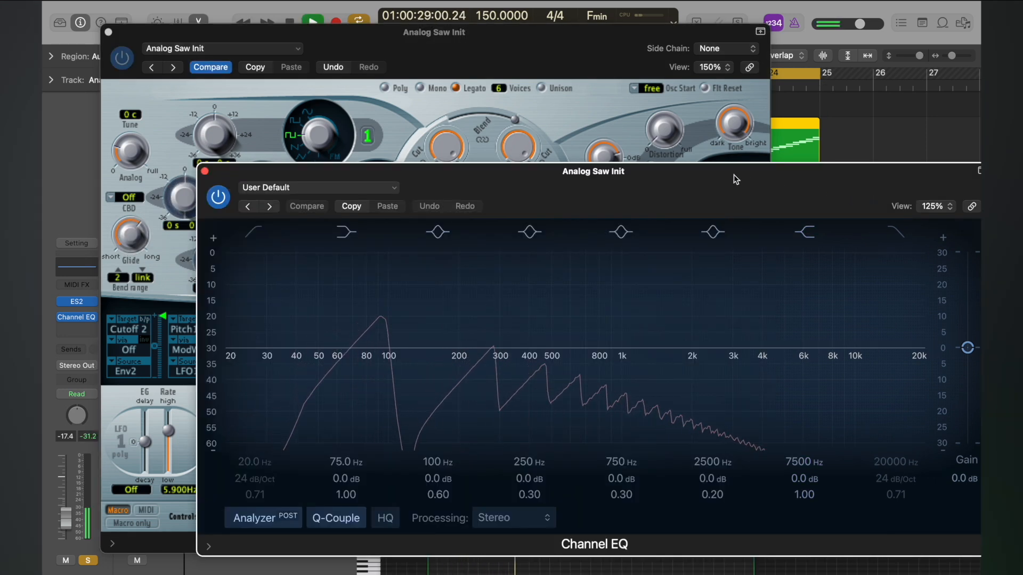
click(128, 239)
drag(128, 239, 127, 299)
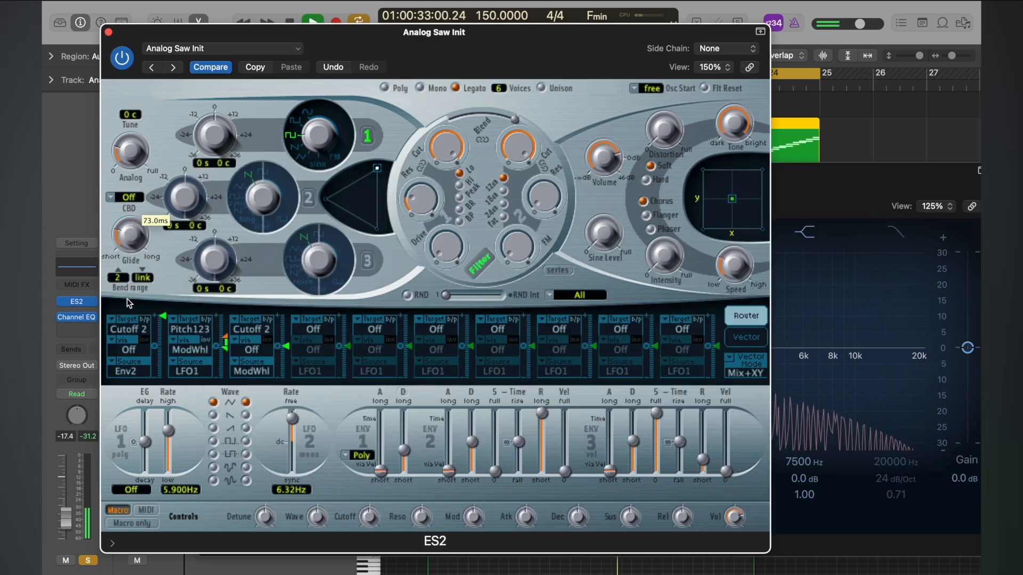
drag(117, 255, 120, 228)
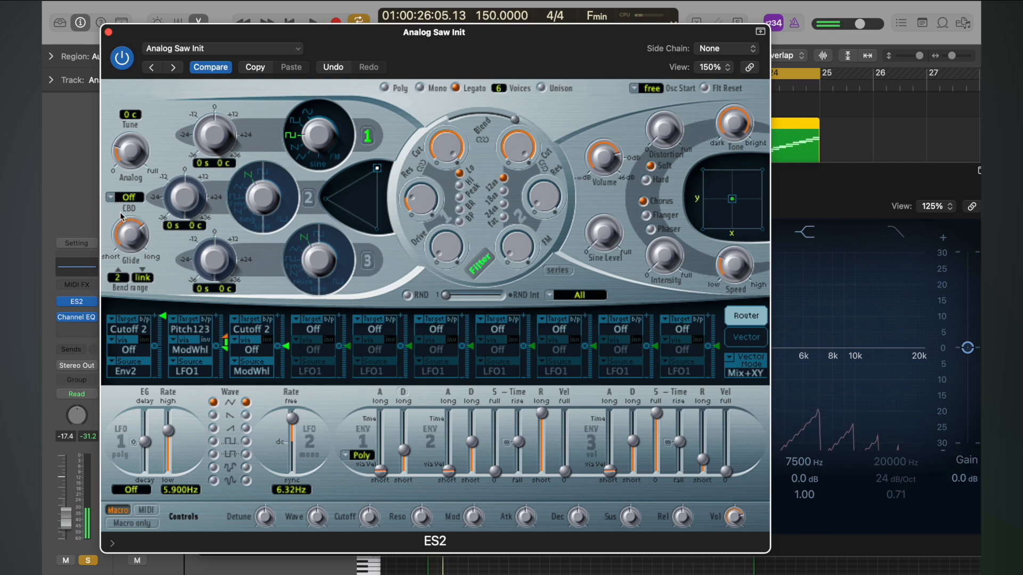
click(109, 32)
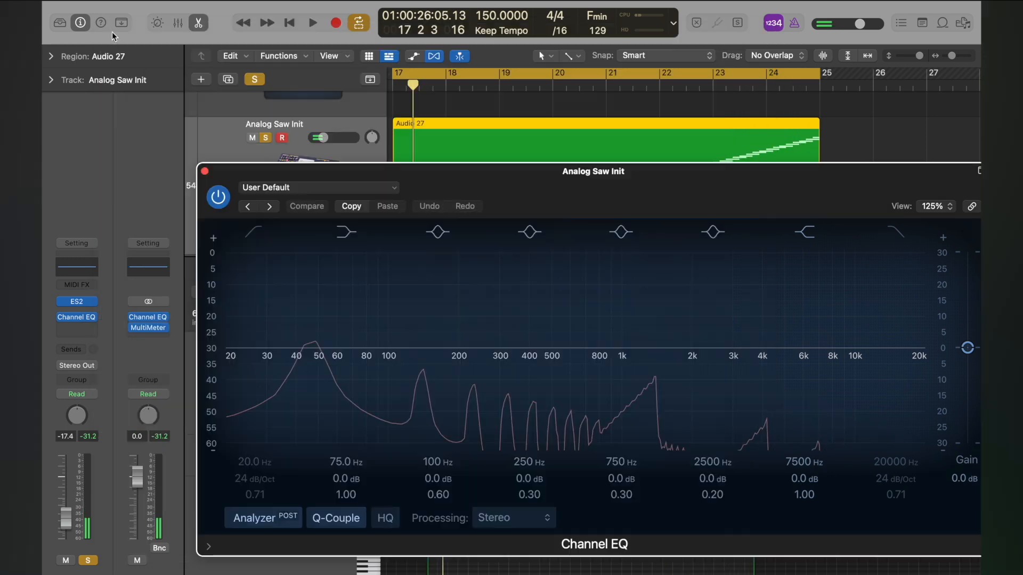
click(206, 171)
Enable the low-cut band of the track's Channel EQ at 197 Hz with 24 dB/Oct and audition it.
click(76, 266)
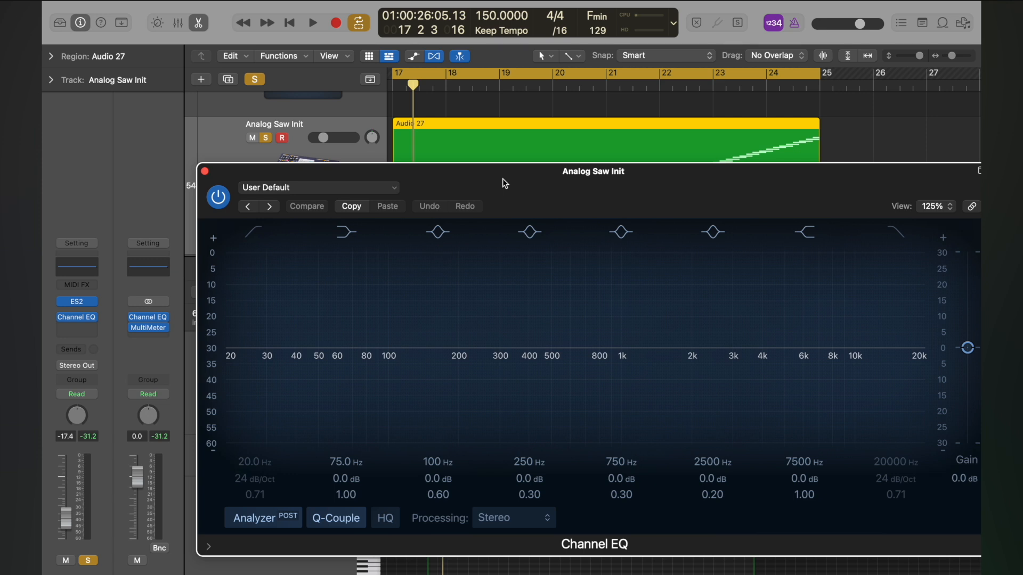
click(255, 232)
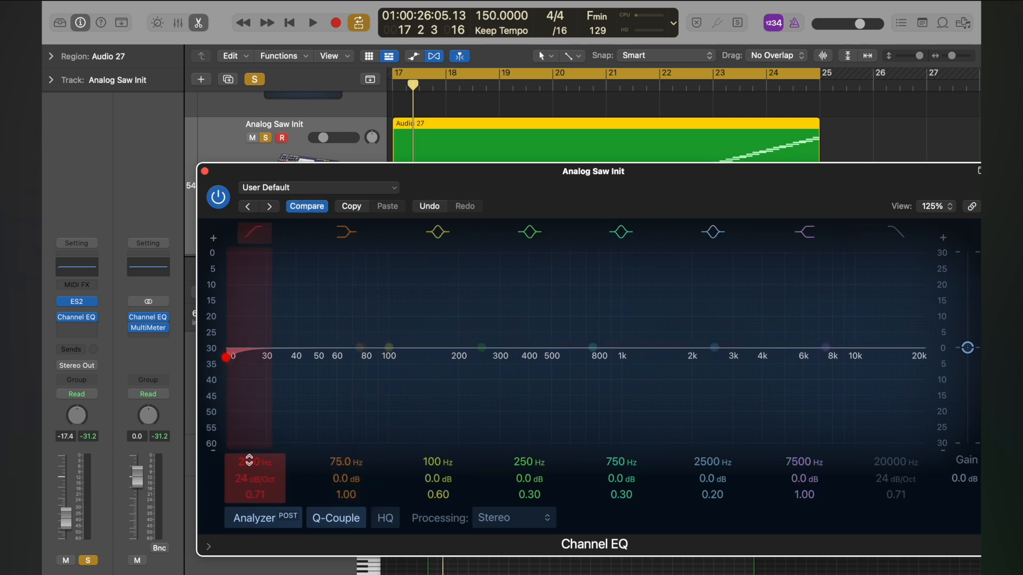
drag(248, 461, 249, 461)
key(space)
key(space)
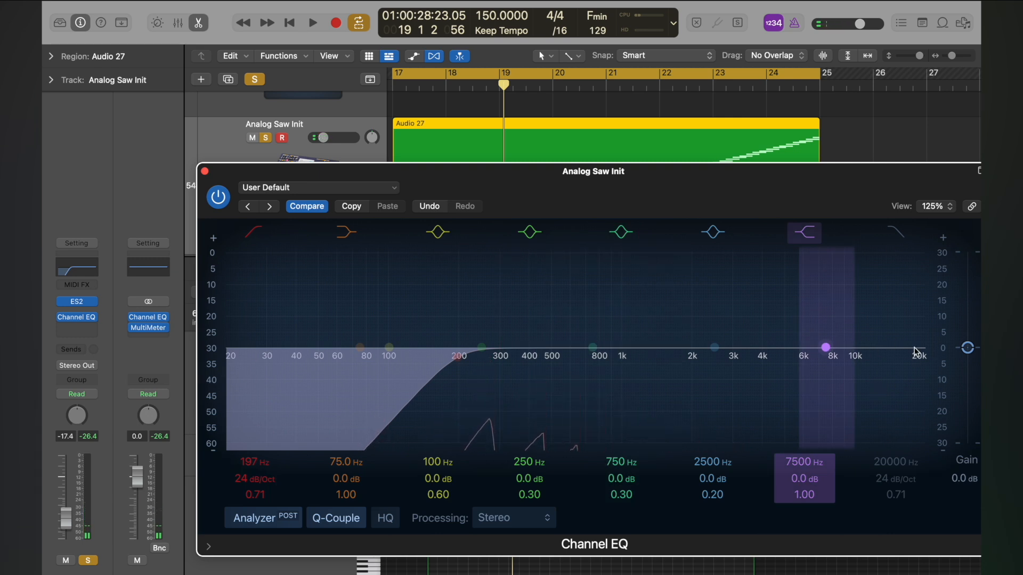
Enable the Channel EQ high-cut band at 1620 Hz with a 12 dB/Oct slope and audition the filtered line.
click(897, 238)
drag(888, 455, 885, 485)
key(space)
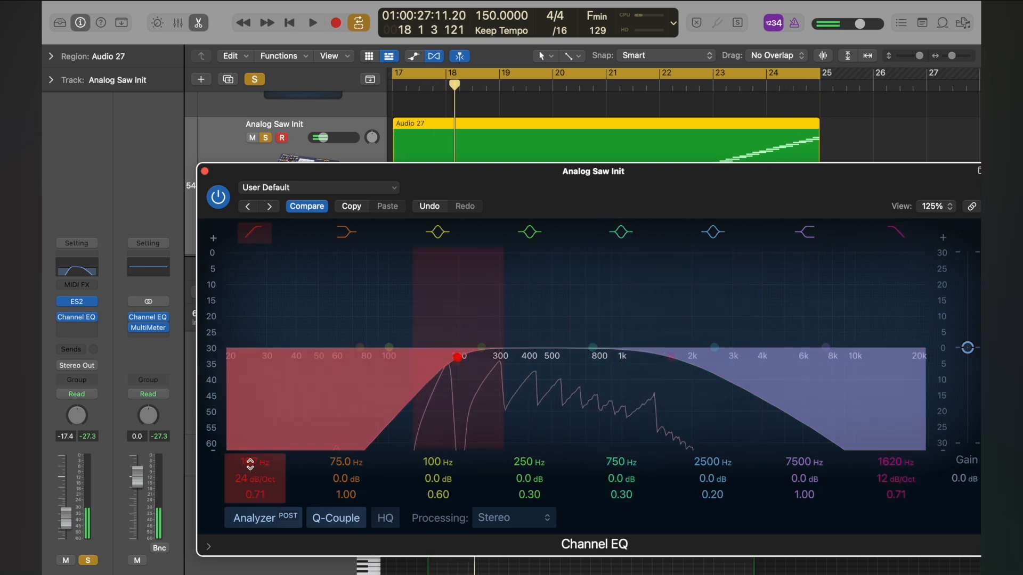
key(space)
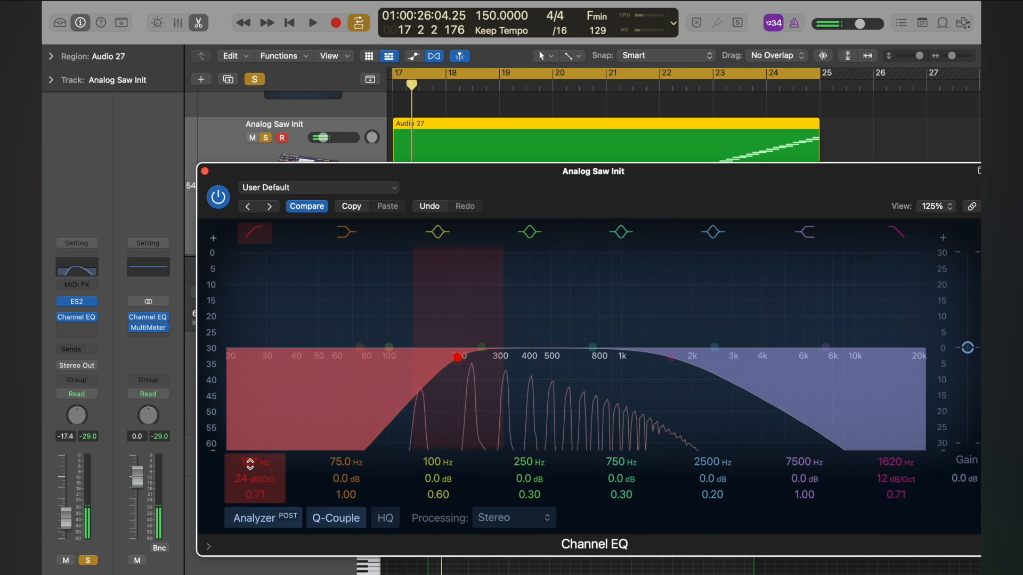
Raise the attack macro in the ES2 slightly to soften the note starts and play the loop.
click(78, 304)
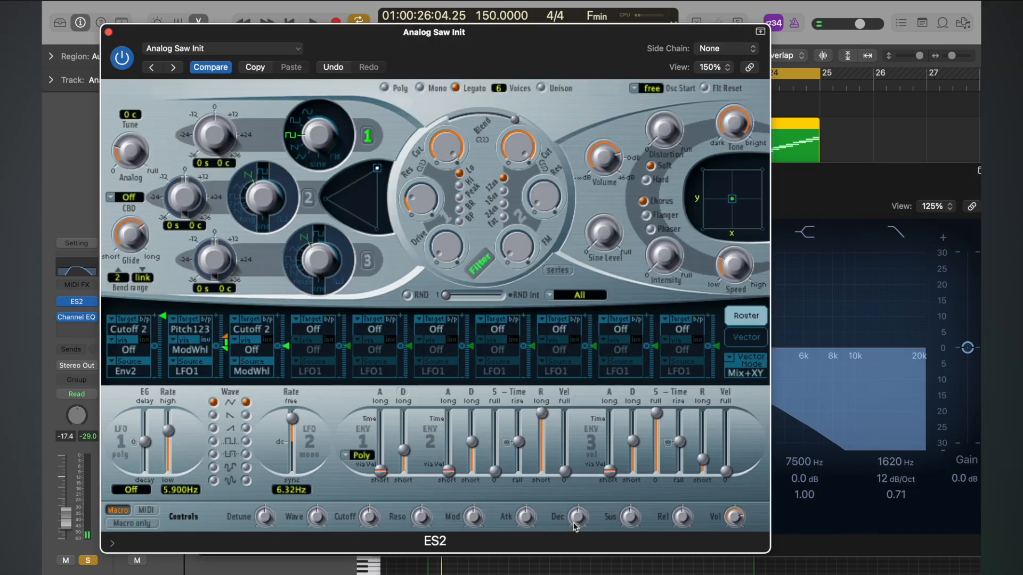
mouse_move(528, 519)
mouse_down()
mouse_move(528, 497)
mouse_move(529, 517)
mouse_up()
key(space)
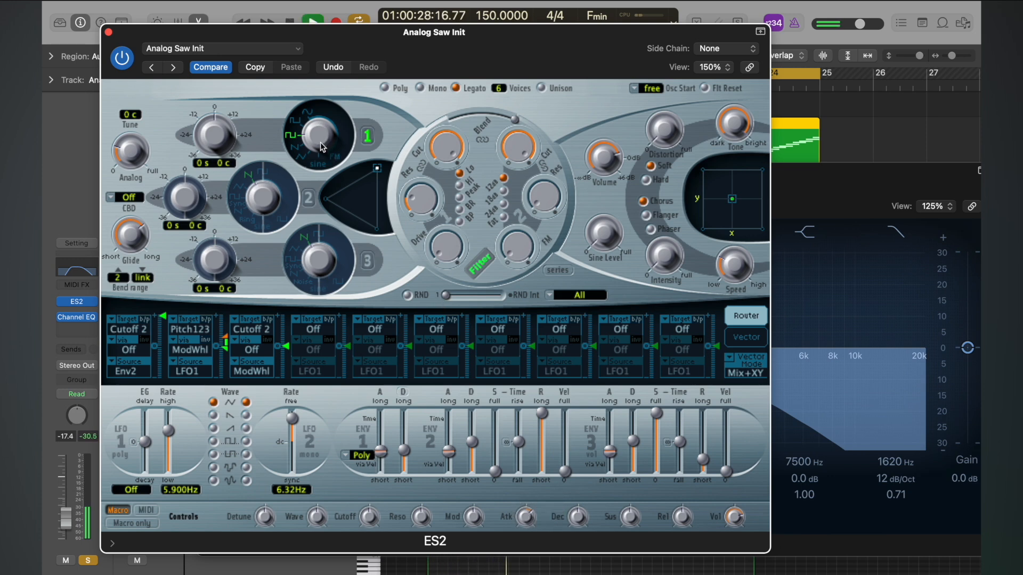
Enable ES2 oscillator 2, blend it 50/50 with oscillator 1 and tune it up 12 semitones while listening.
click(307, 200)
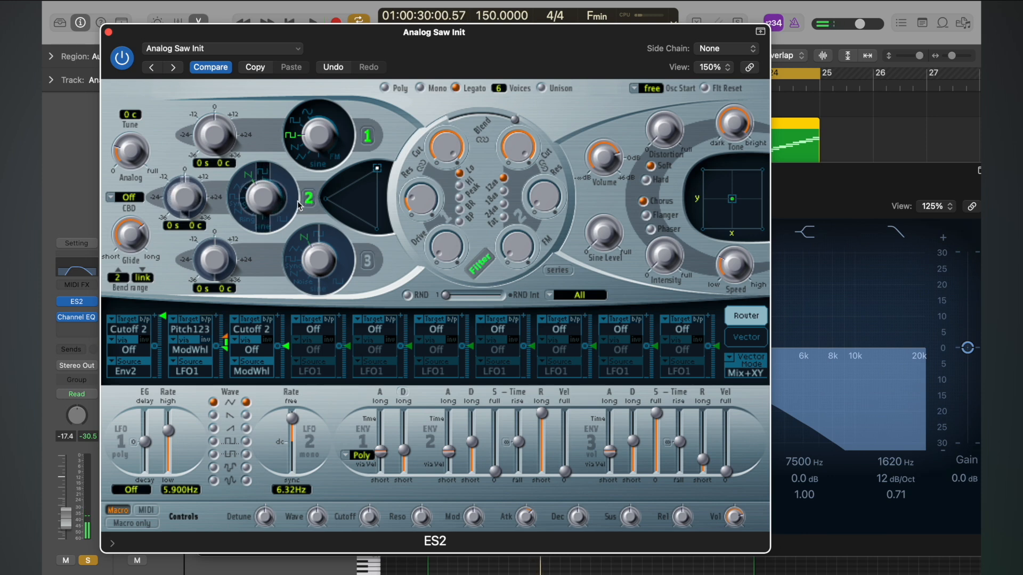
click(362, 176)
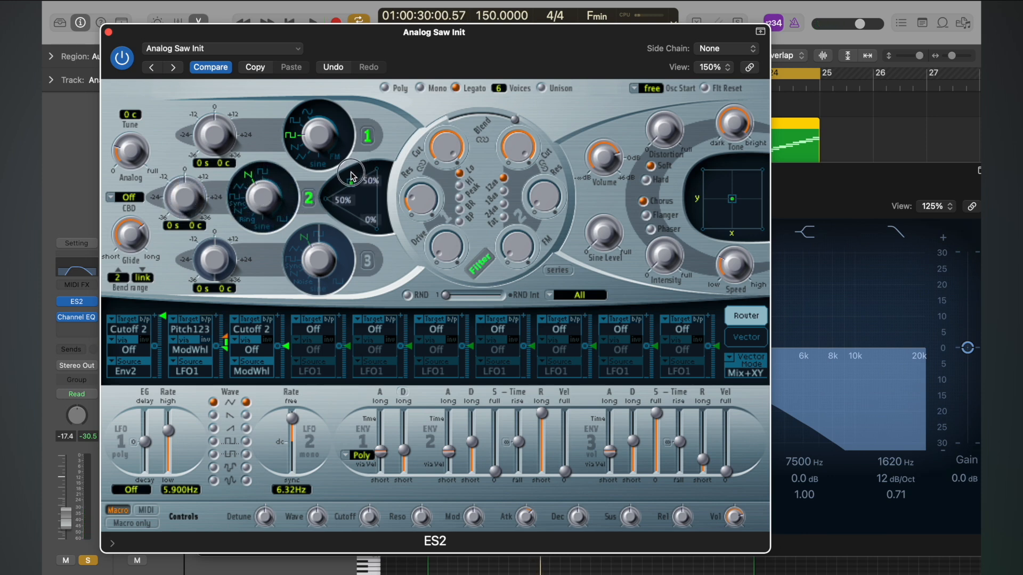
key(space)
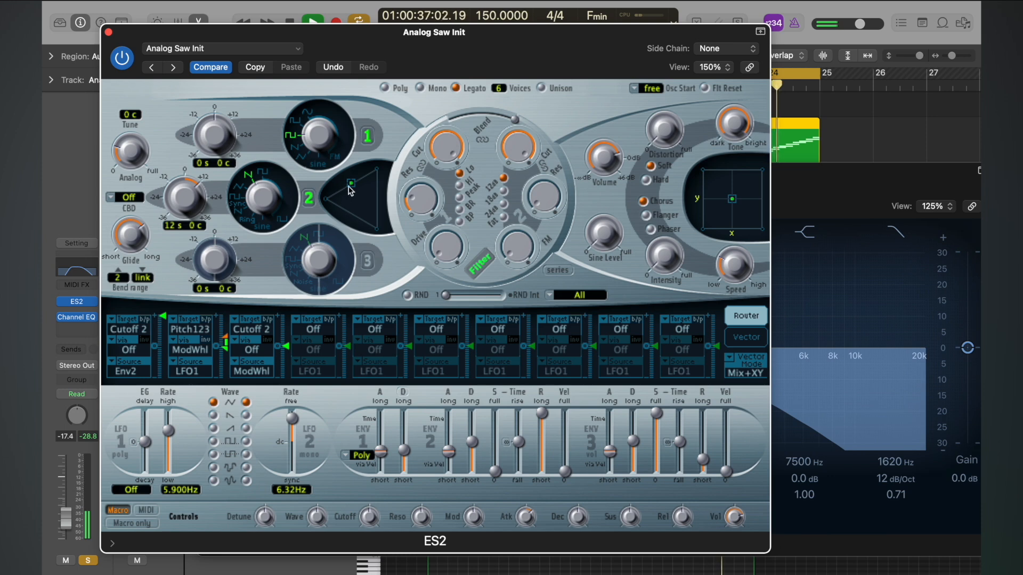
Retune the sawtooth oscillator 2 to 4 semitones, turn on Unison with more Analog drift, and shift the mix toward oscillator 1.
drag(266, 198, 266, 212)
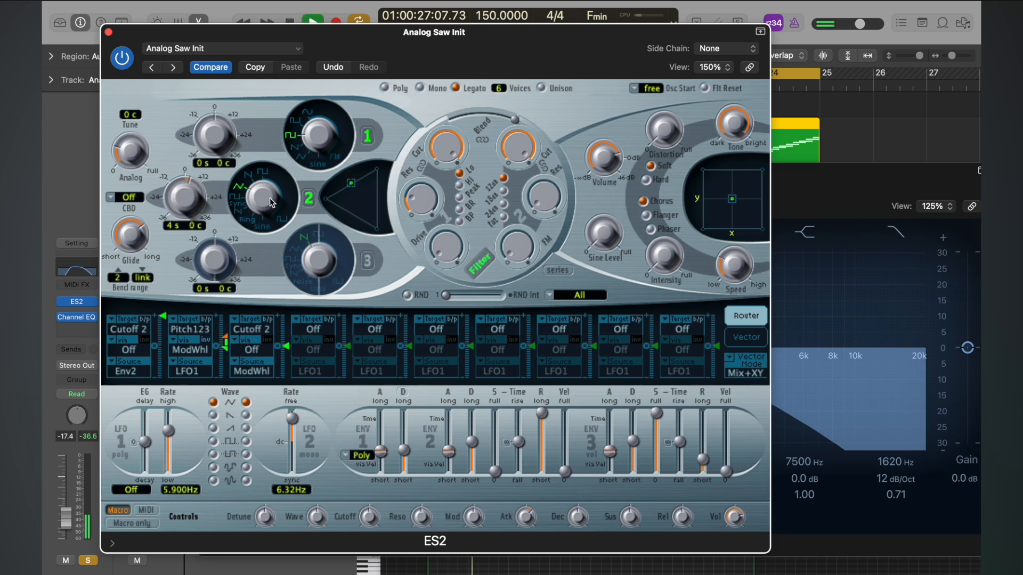
drag(272, 196, 271, 186)
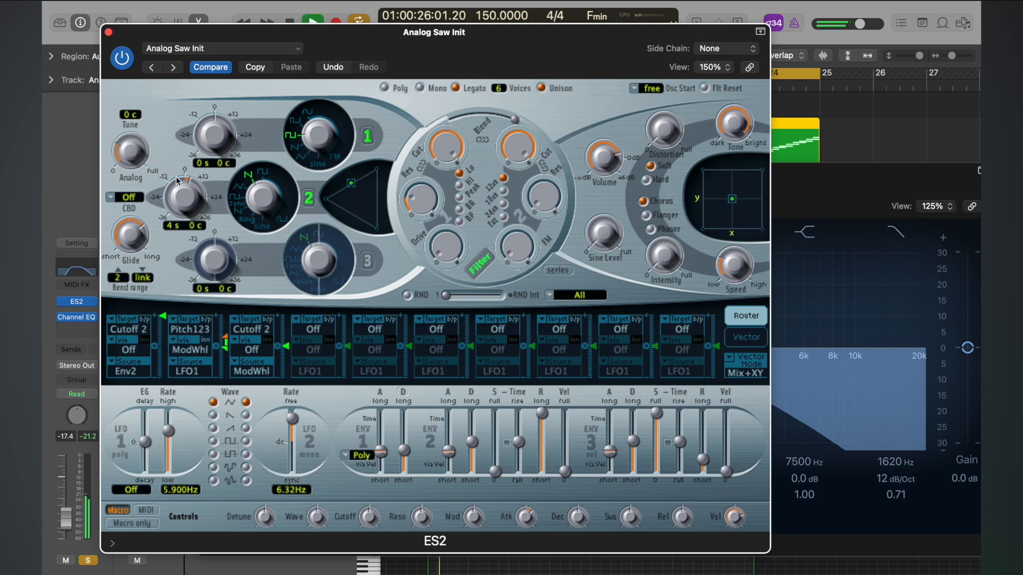
click(127, 140)
drag(361, 194, 368, 173)
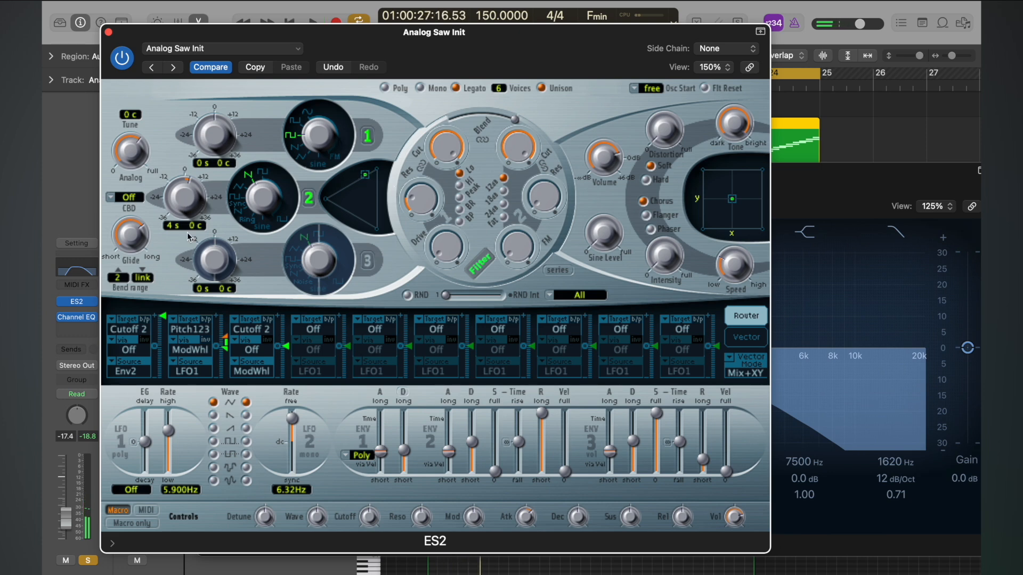
Enable oscillator 3 at 8 semitones, blend it into the mix, set oscillators 2 and 3 to square waves, and close the ES2.
click(367, 261)
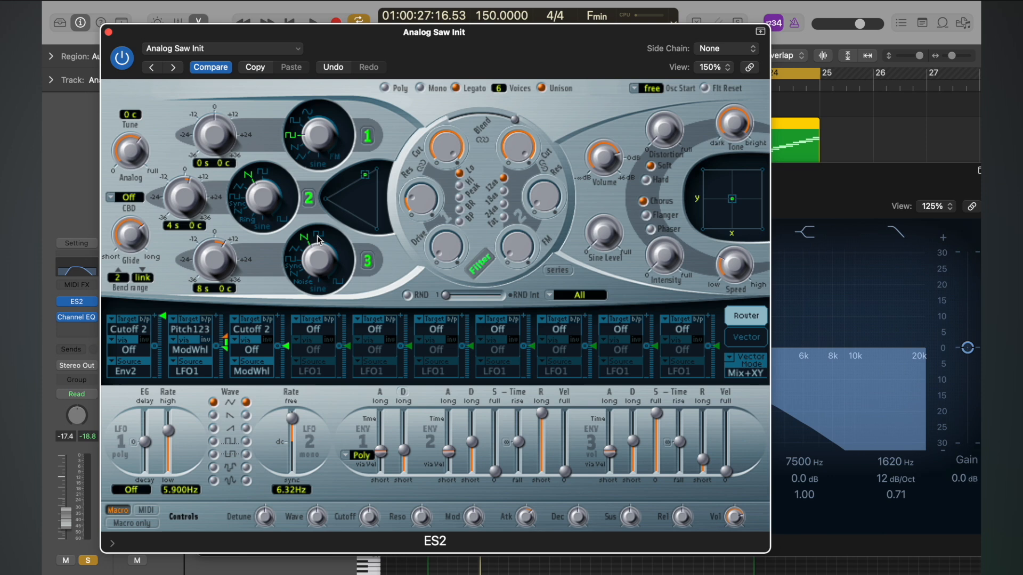
drag(366, 178, 368, 193)
key(space)
click(317, 232)
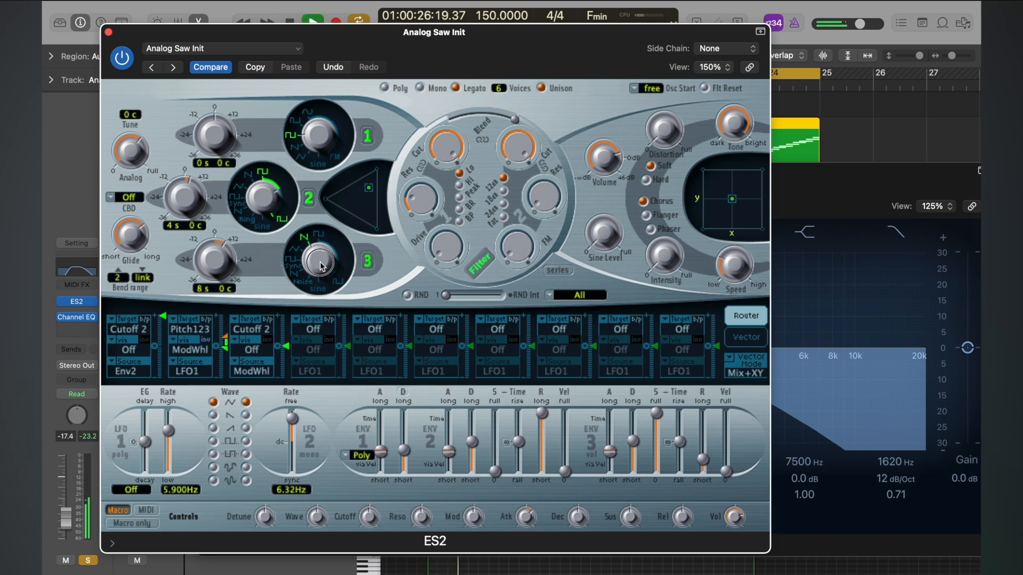
drag(317, 231, 314, 215)
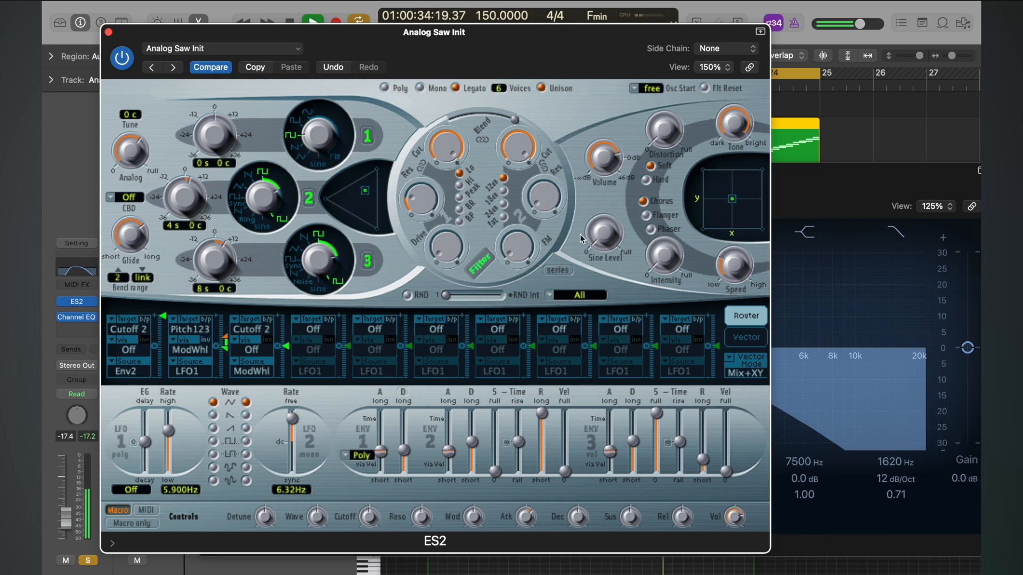
click(110, 33)
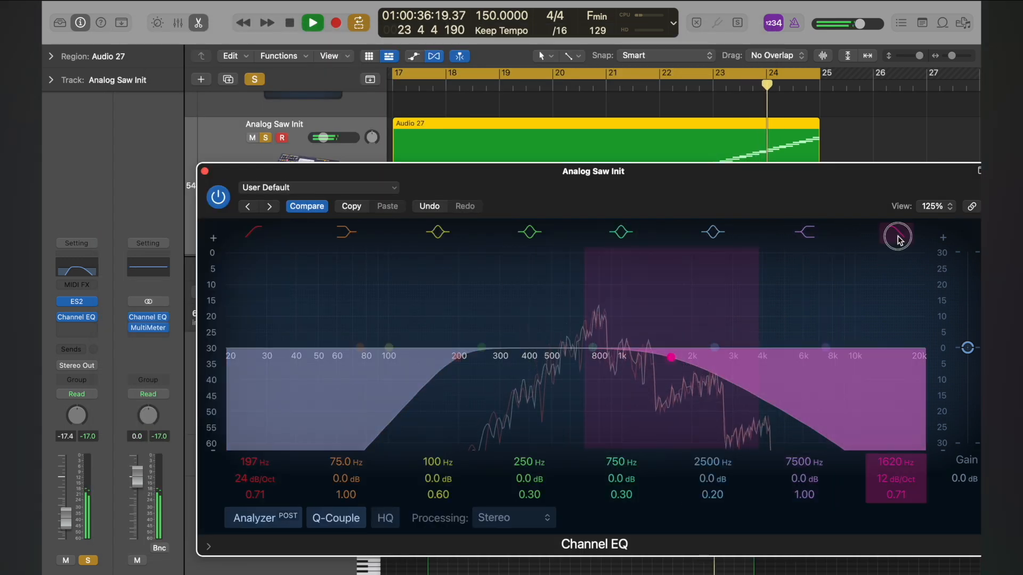
Bypass the Channel EQ high-cut band to hear the brighter chord, stop playback and close the EQ.
click(897, 236)
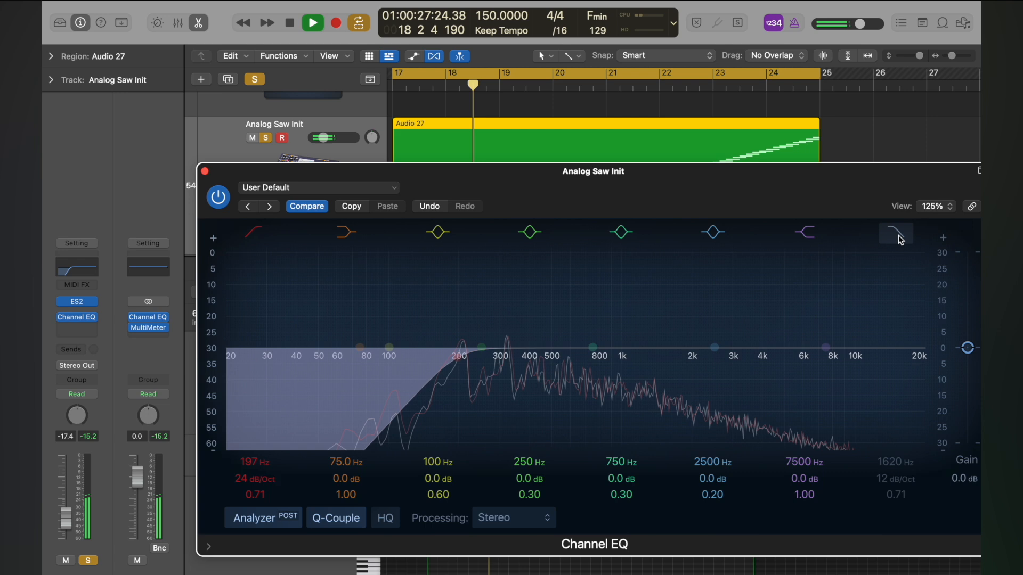
key(space)
click(204, 171)
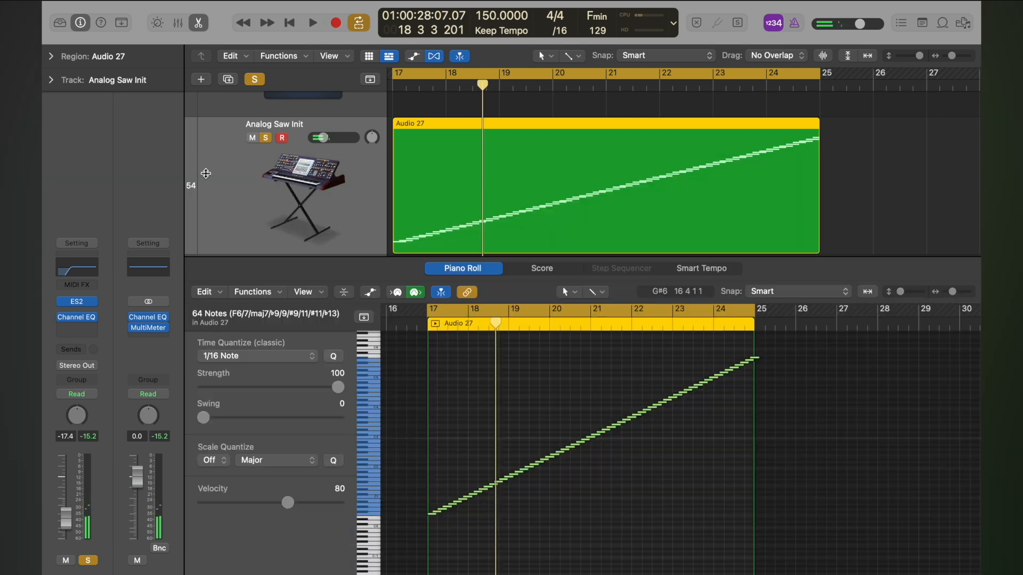
Transpose all 64 notes of the rising line up one octave in the piano roll and play the loop.
ctrl+alt+click(466, 554)
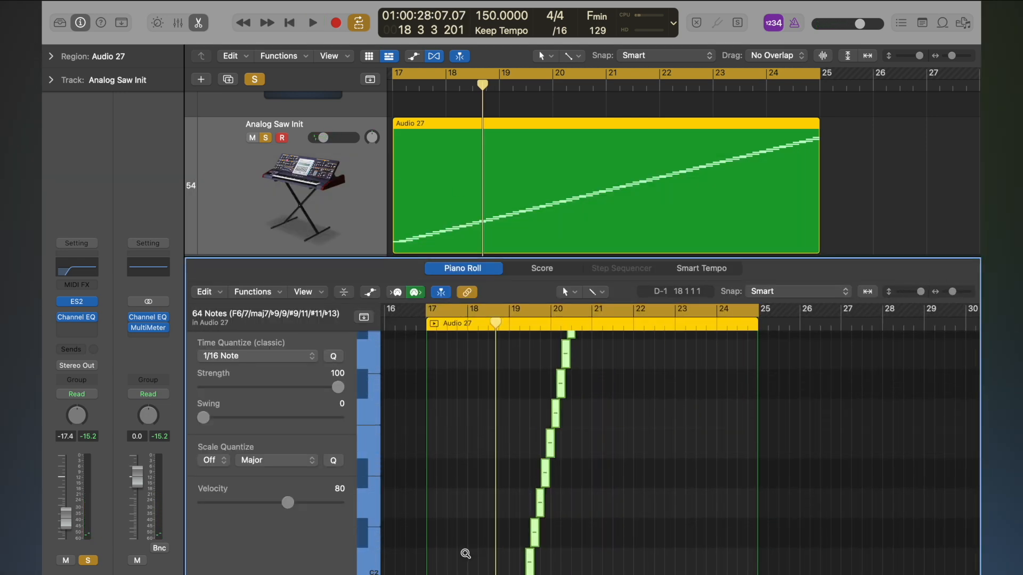
ctrl+alt+click(465, 553)
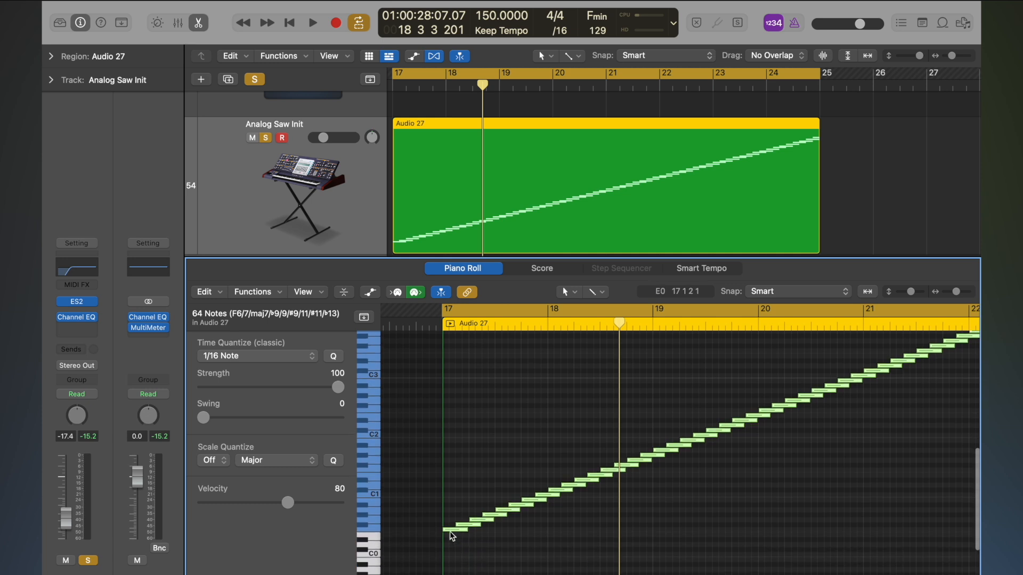
drag(450, 531, 450, 471)
key(space)
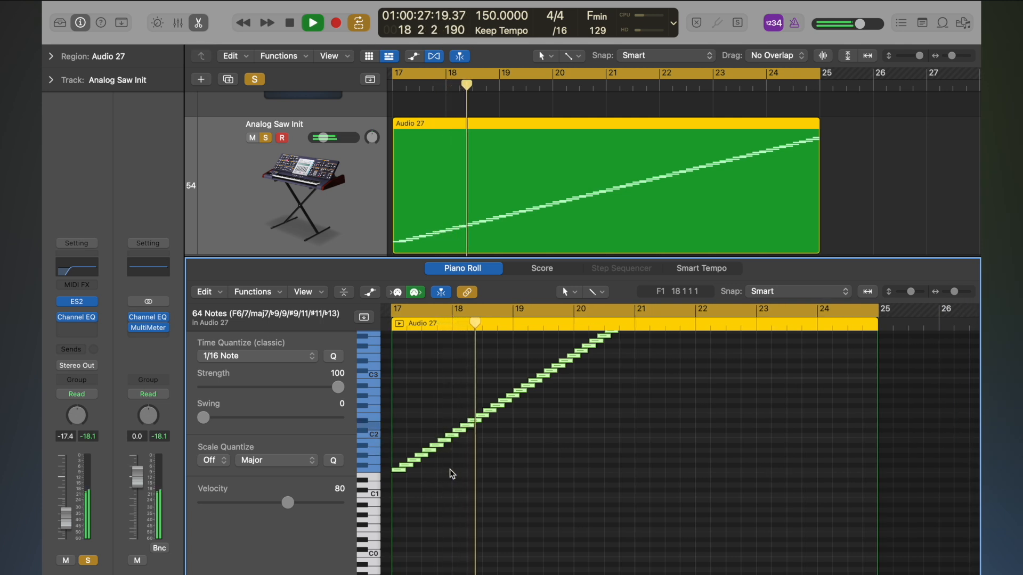
Hide the piano roll and re-enable the track's Channel EQ high-cut band, lowering it to 860 Hz.
key(e)
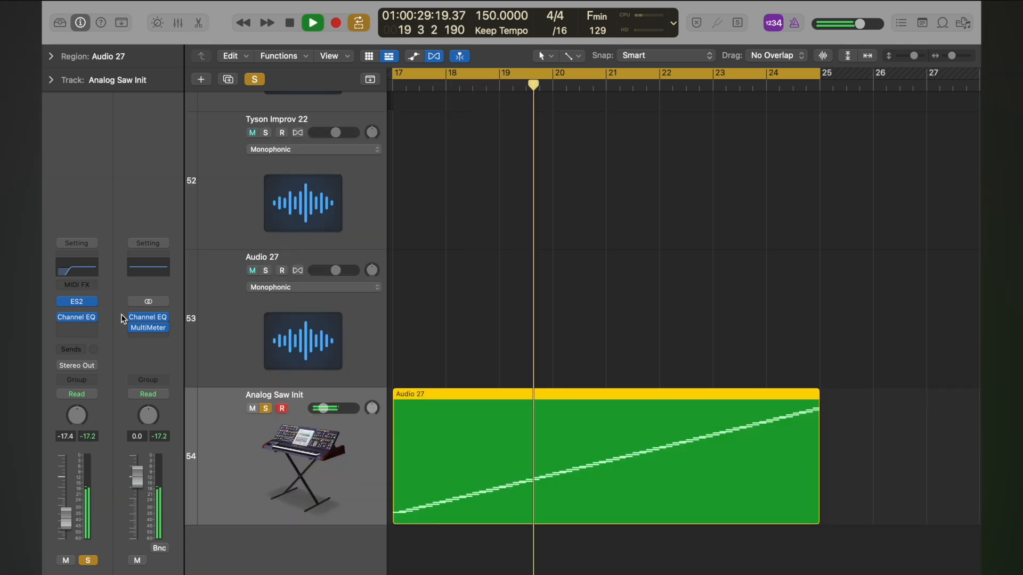
click(74, 272)
click(901, 236)
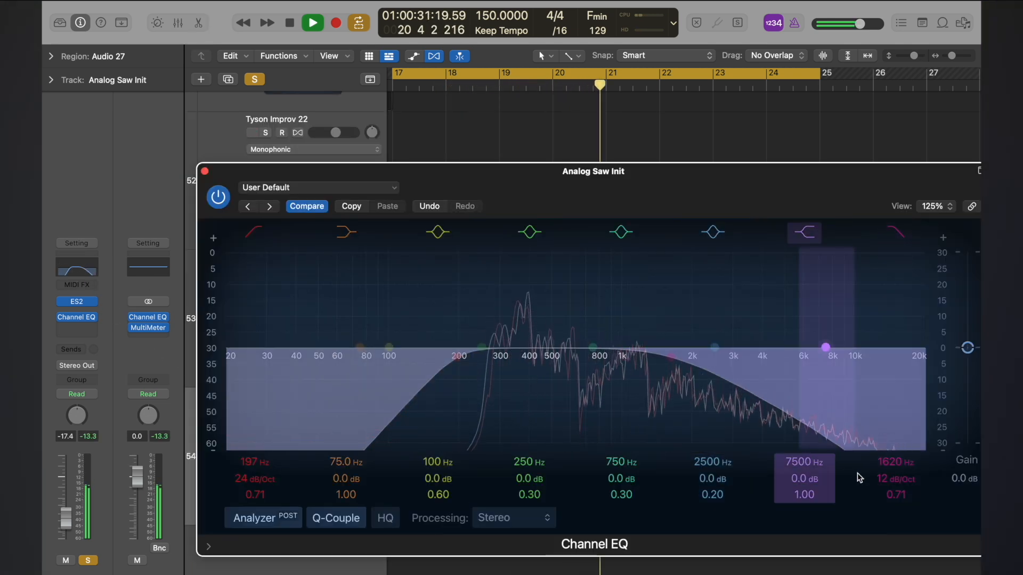
drag(886, 461, 888, 465)
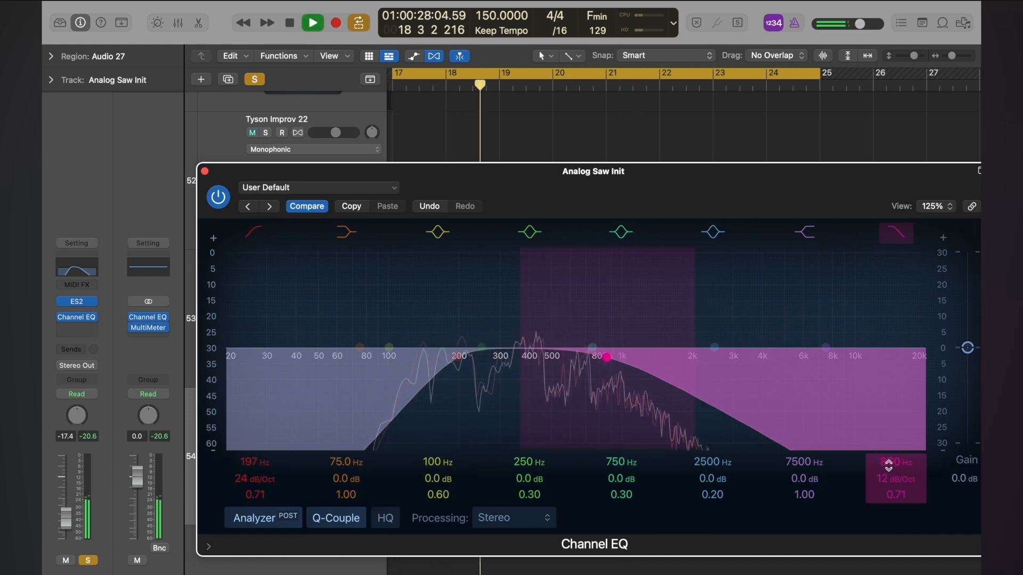
Set the Channel EQ low cut to 300 Hz with an 18 dB/Oct slope, stop playback and close the EQ.
drag(244, 478, 244, 463)
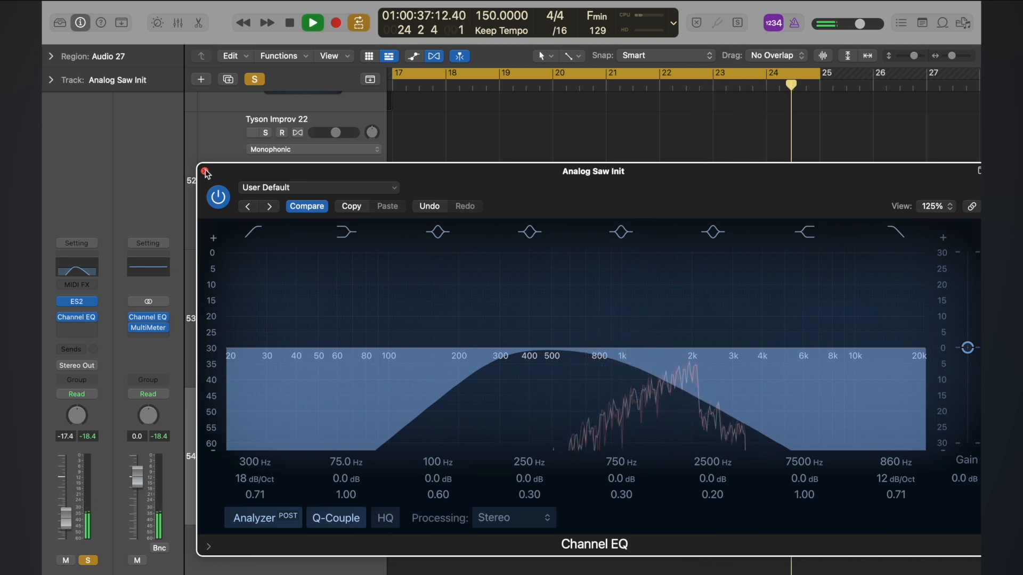
key(space)
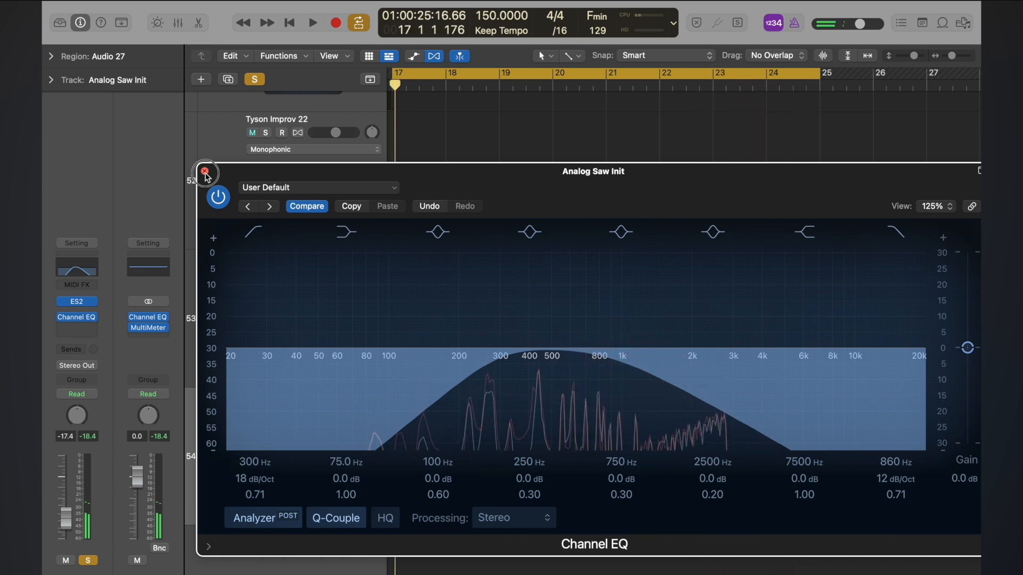
click(205, 171)
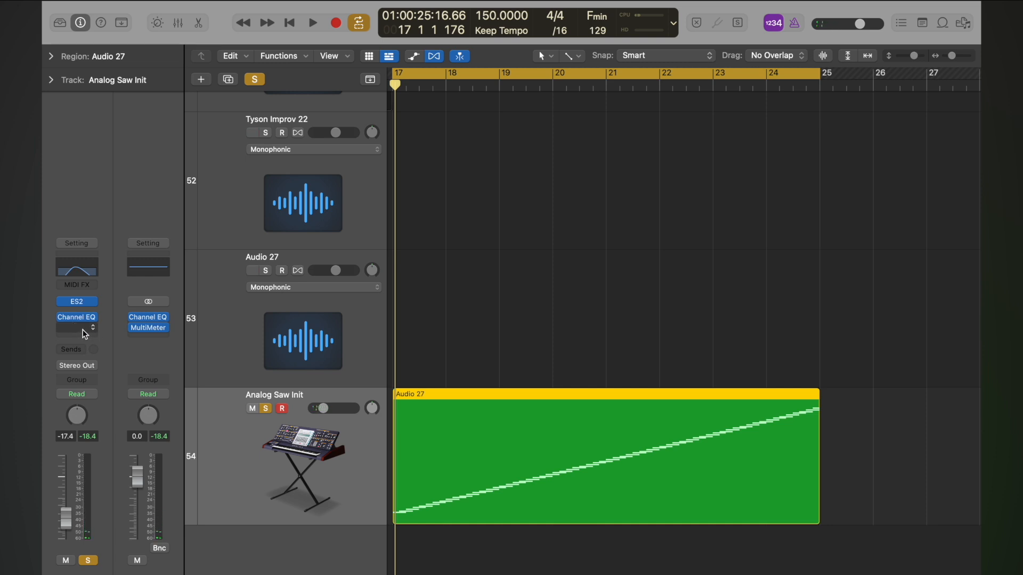
Insert a Compressor after the track's Channel EQ and set its ratio to 3.9:1 while the loop plays.
click(86, 334)
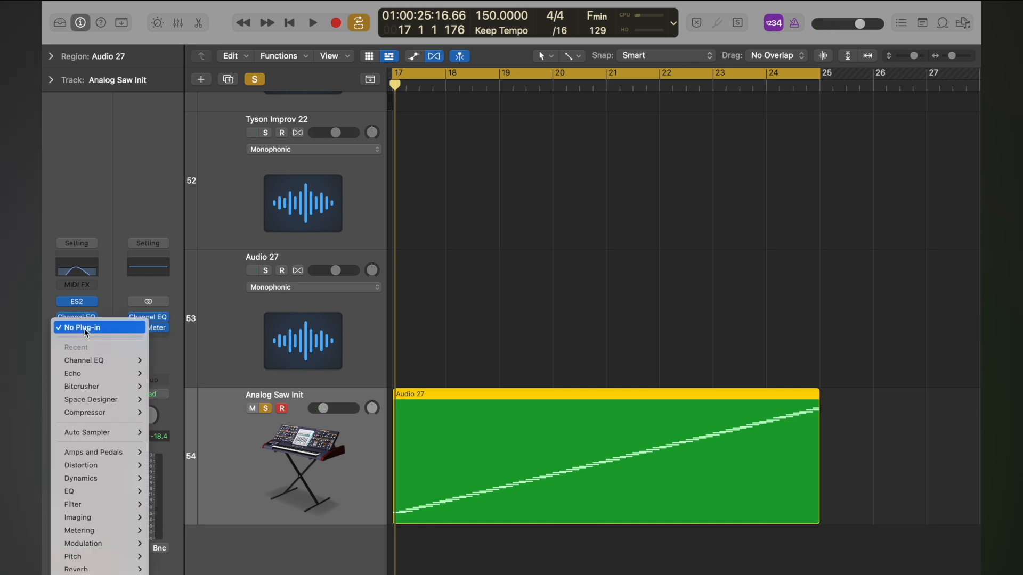
mouse_move(118, 374)
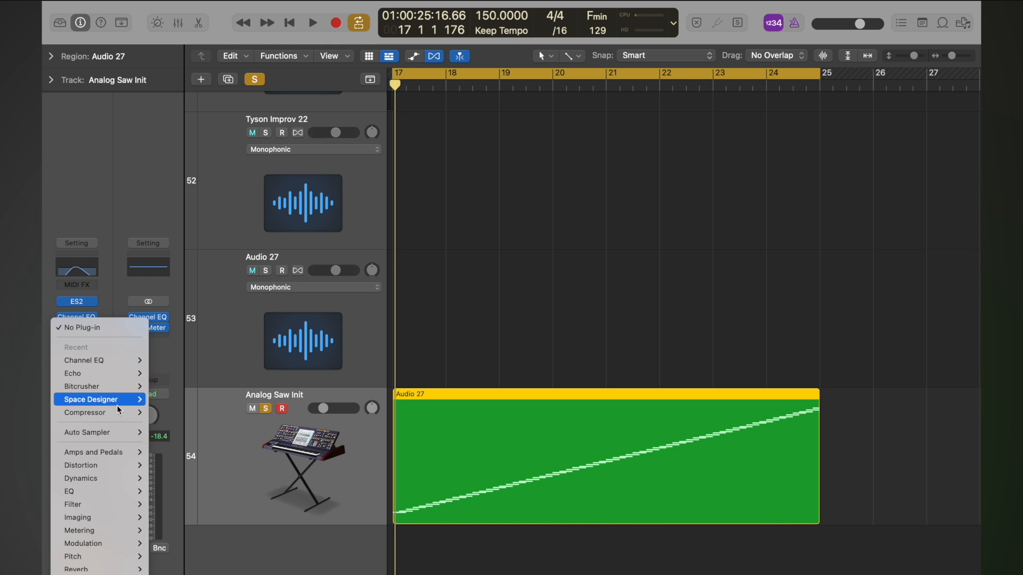
mouse_move(122, 413)
click(160, 413)
key(space)
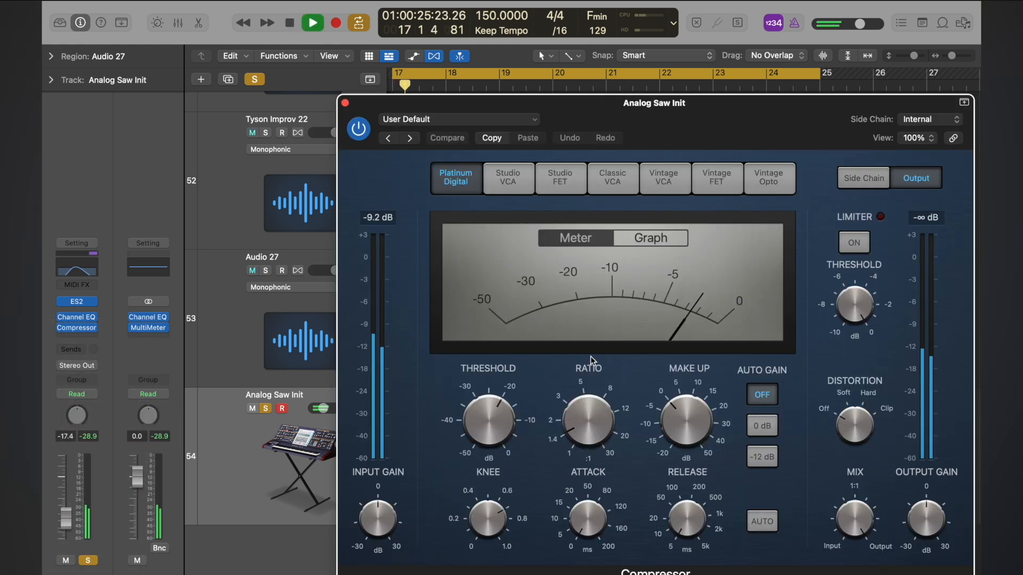
drag(587, 414, 577, 364)
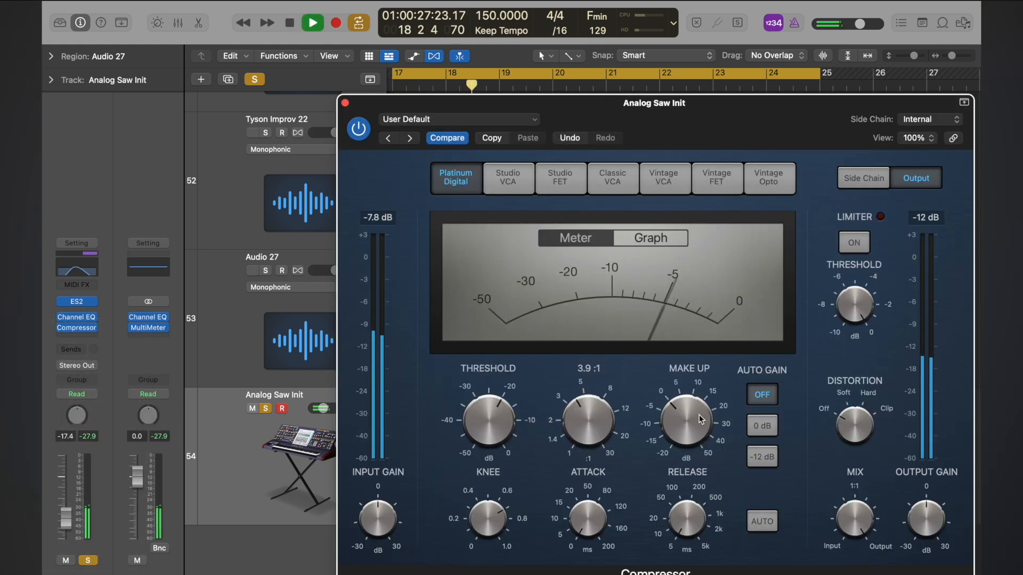
Lengthen the Compressor's release and raise its make-up gain, close it and briefly replay the loop.
mouse_move(687, 424)
mouse_down()
mouse_move(684, 406)
mouse_move(684, 428)
mouse_up()
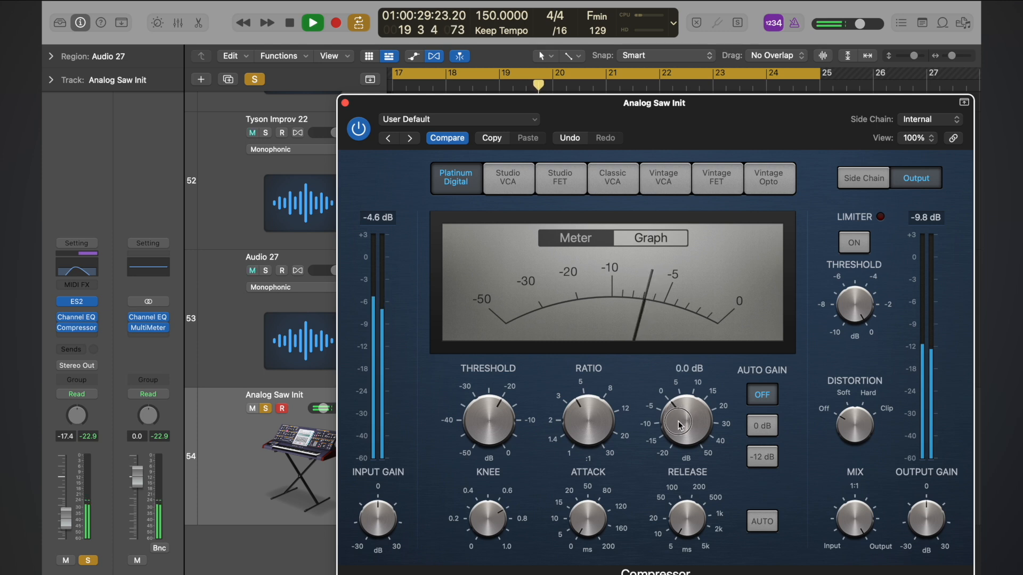
drag(684, 513, 674, 468)
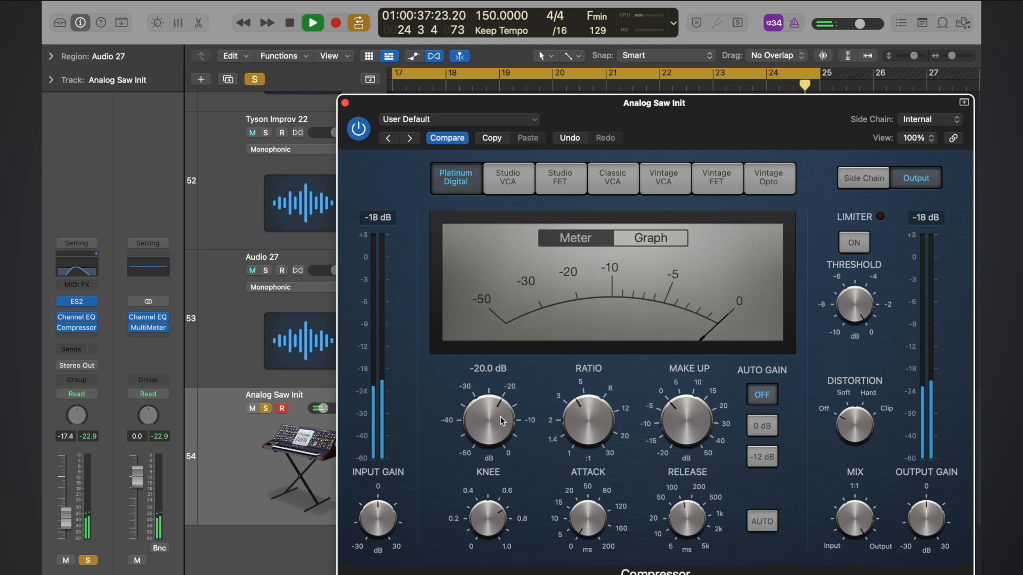
drag(686, 413, 687, 382)
key(space)
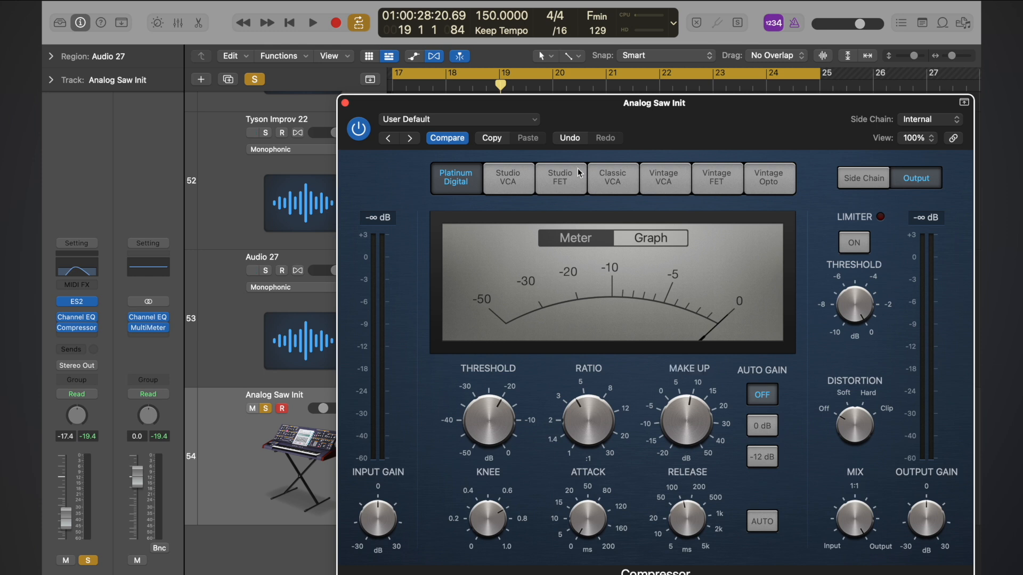
click(345, 103)
key(space)
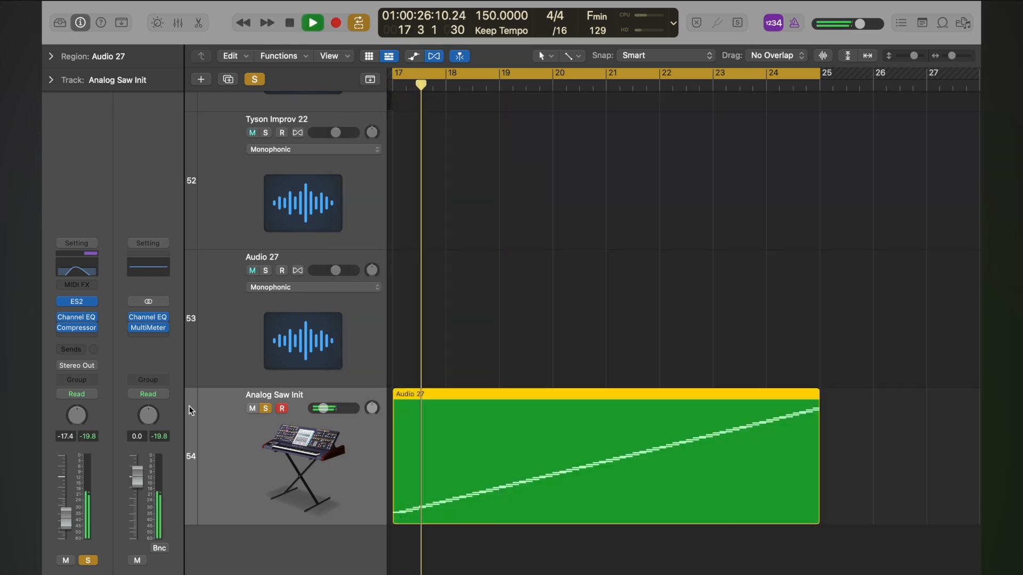
key(space)
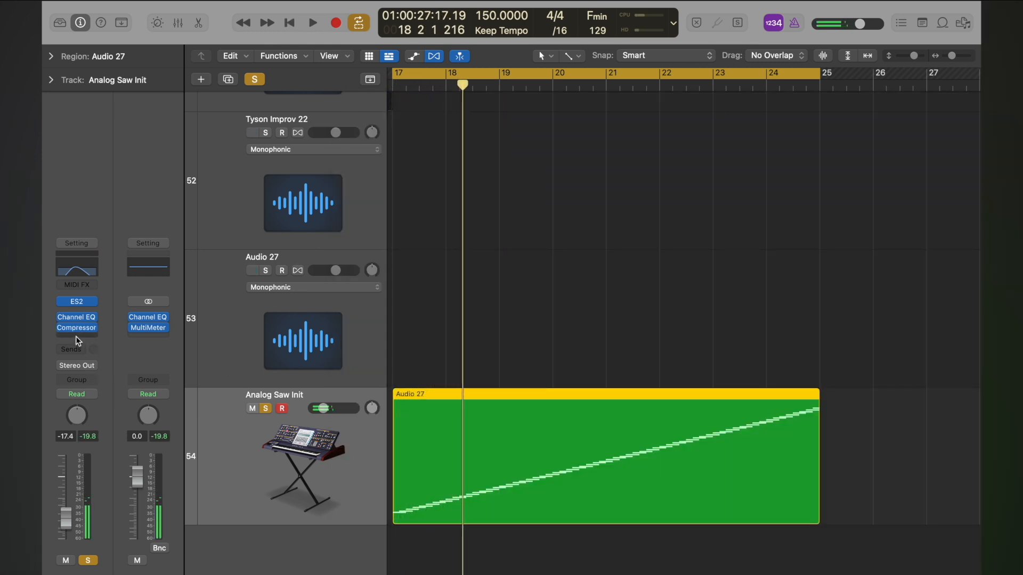
Insert the Ensemble modulation effect after the Compressor and start playback.
click(76, 337)
mouse_move(105, 394)
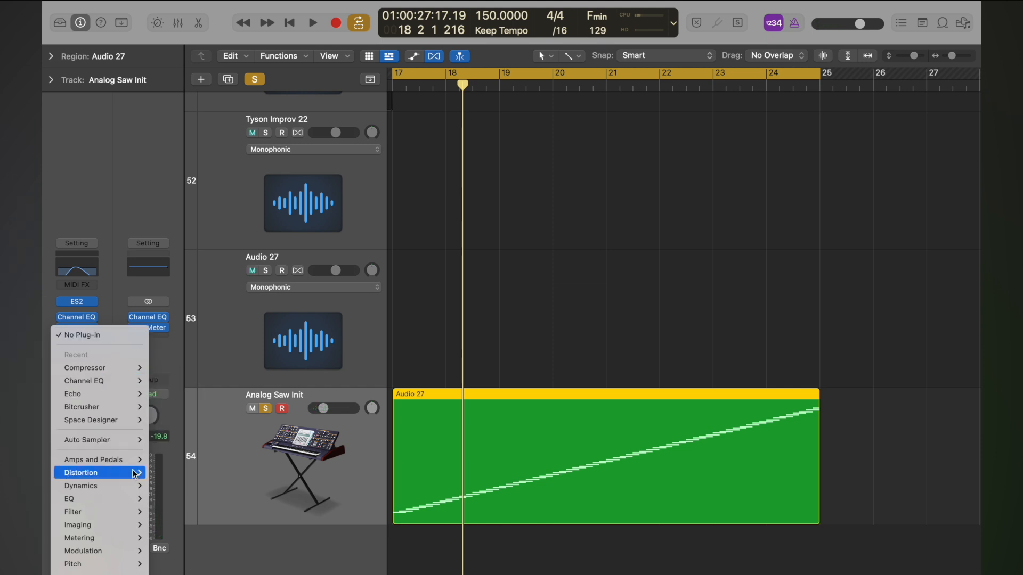
scroll(135, 473, down, 3)
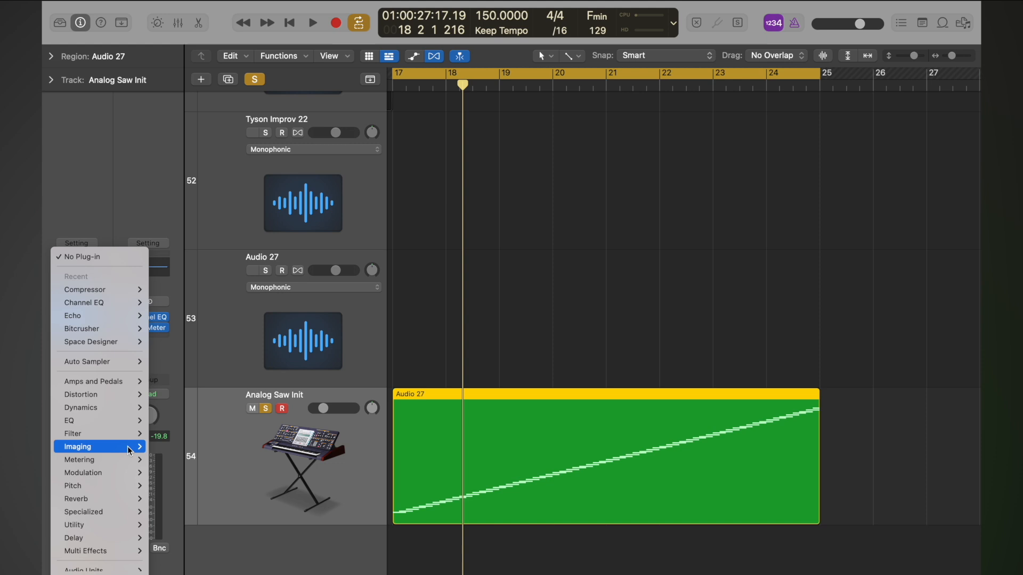
mouse_move(129, 448)
mouse_move(131, 473)
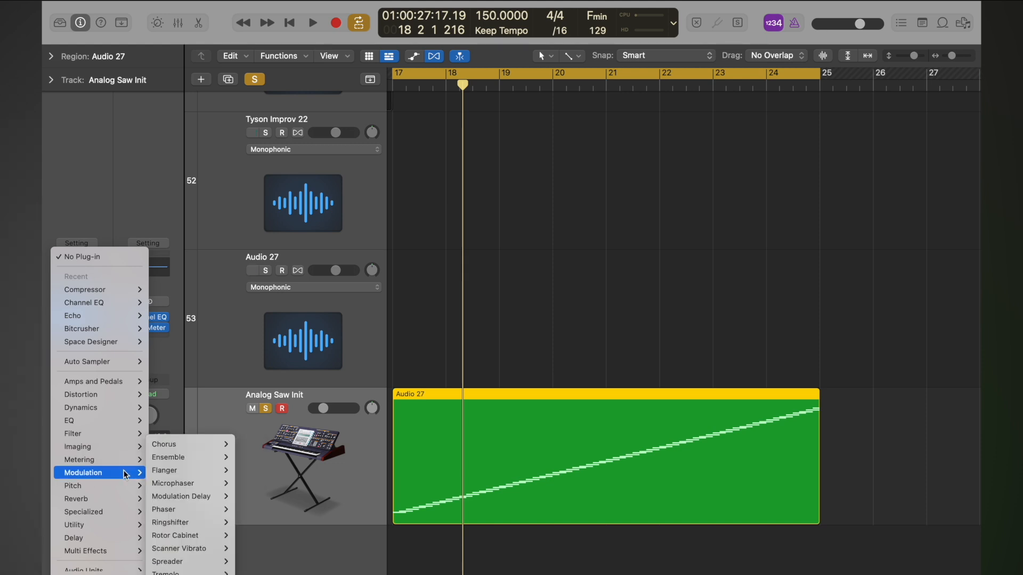
mouse_move(186, 457)
click(246, 458)
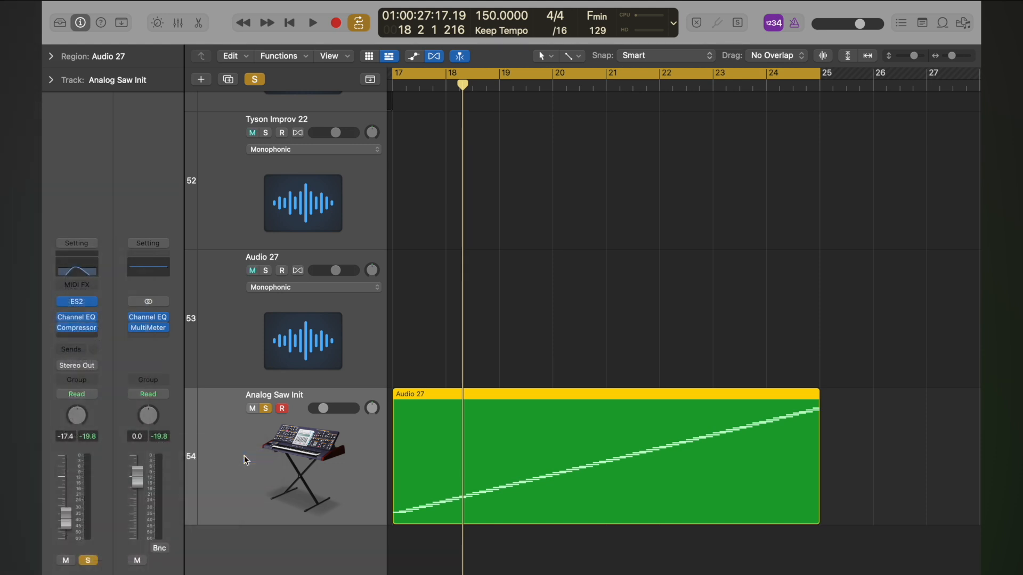
key(space)
Step through the Ensemble presets to Screen Door, close the plug-in and stop playback.
click(362, 102)
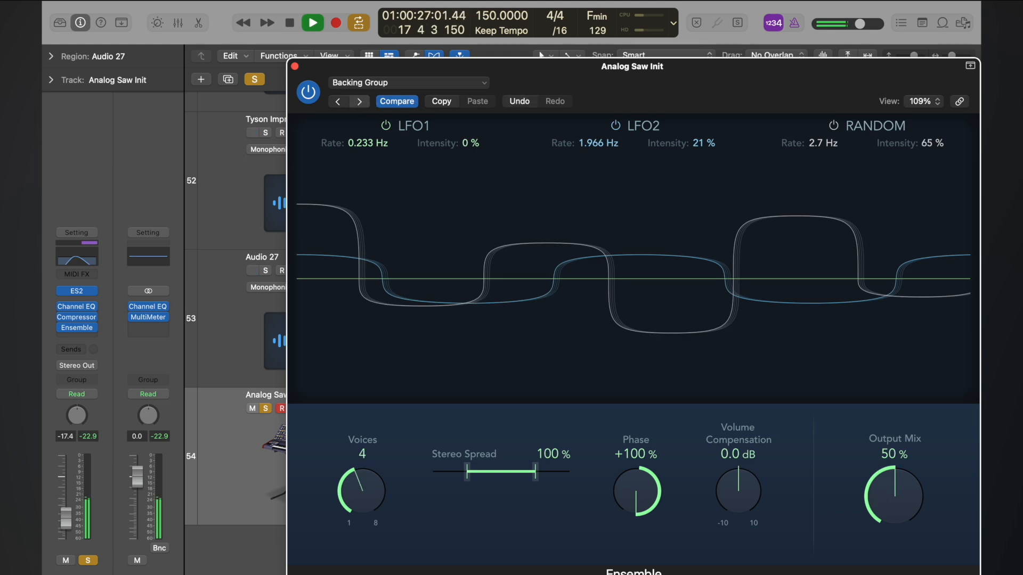
click(362, 101)
click(362, 102)
click(361, 102)
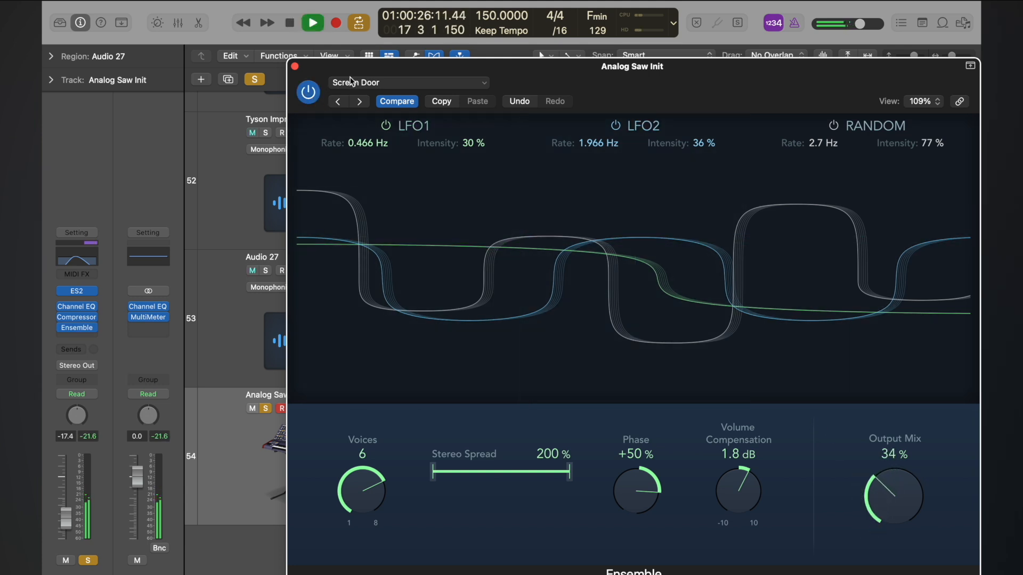
click(295, 66)
key(space)
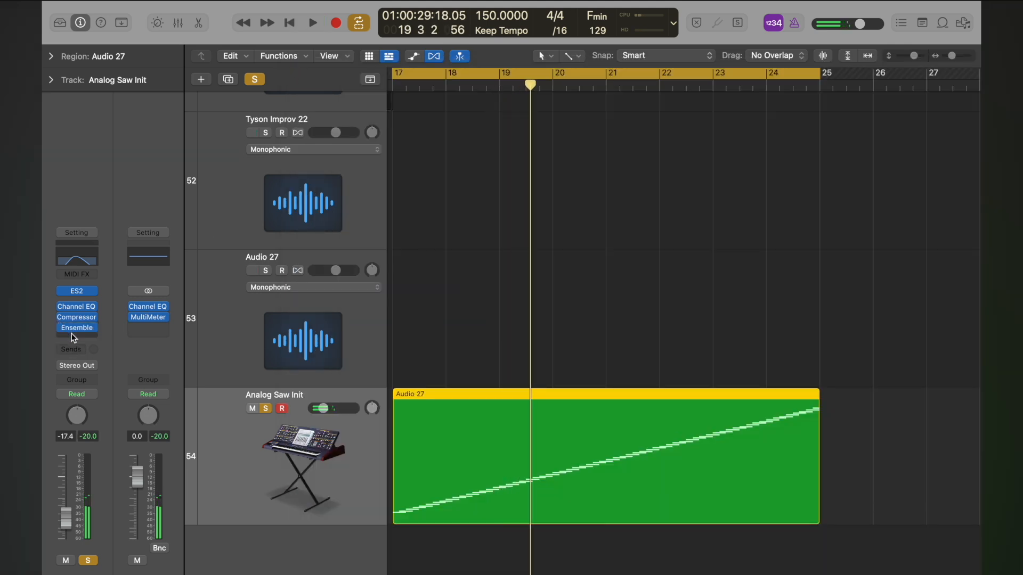
Insert an Echo after the Ensemble, raise its wet level to 28% and play the loop.
click(75, 336)
click(168, 407)
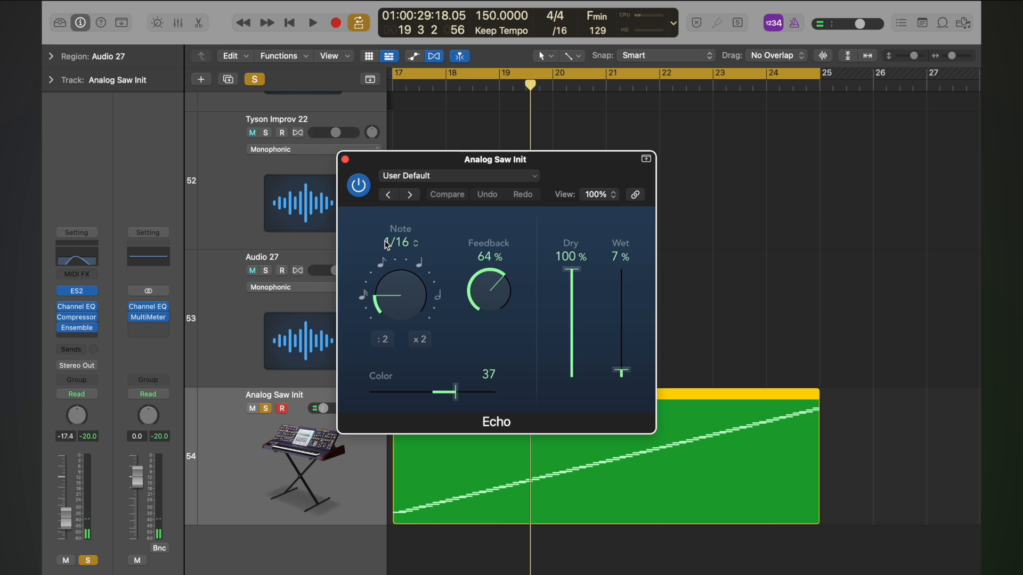
drag(625, 367, 620, 346)
key(space)
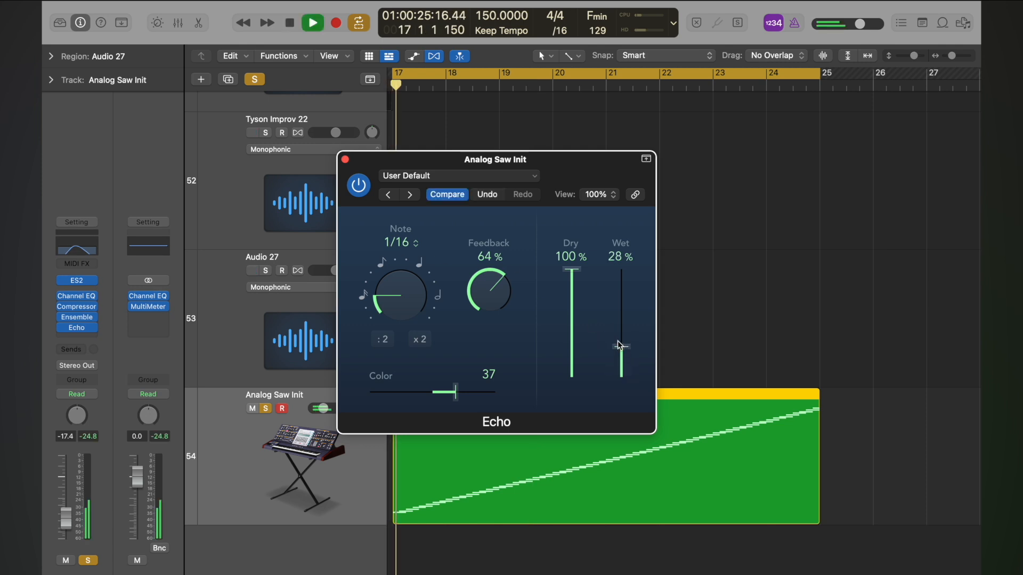
Set the Echo's note value to 1/2 triplet and its color to 23, stop playback and close it.
drag(375, 297, 382, 196)
key(space)
key(space)
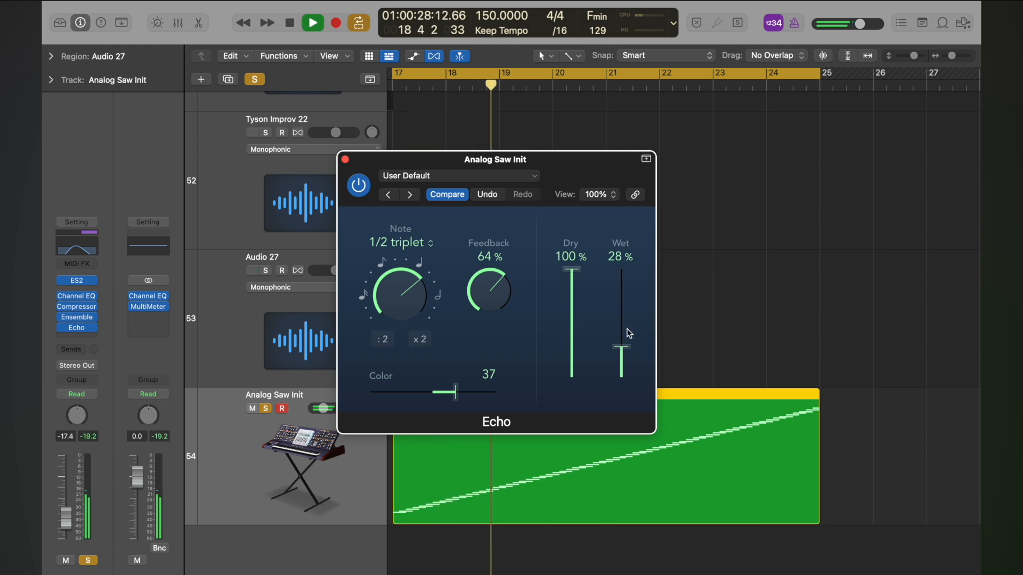
drag(455, 391, 446, 391)
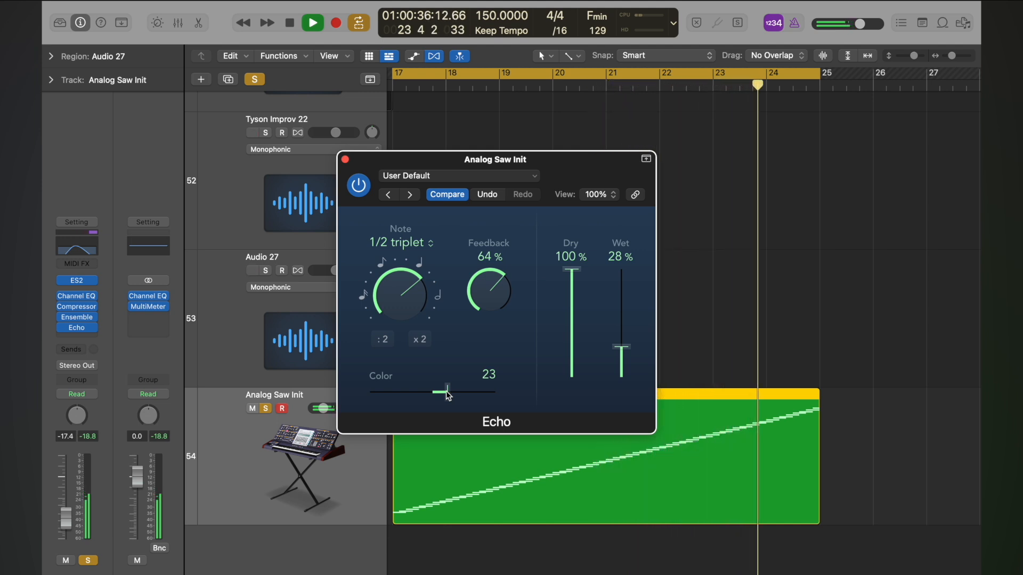
key(space)
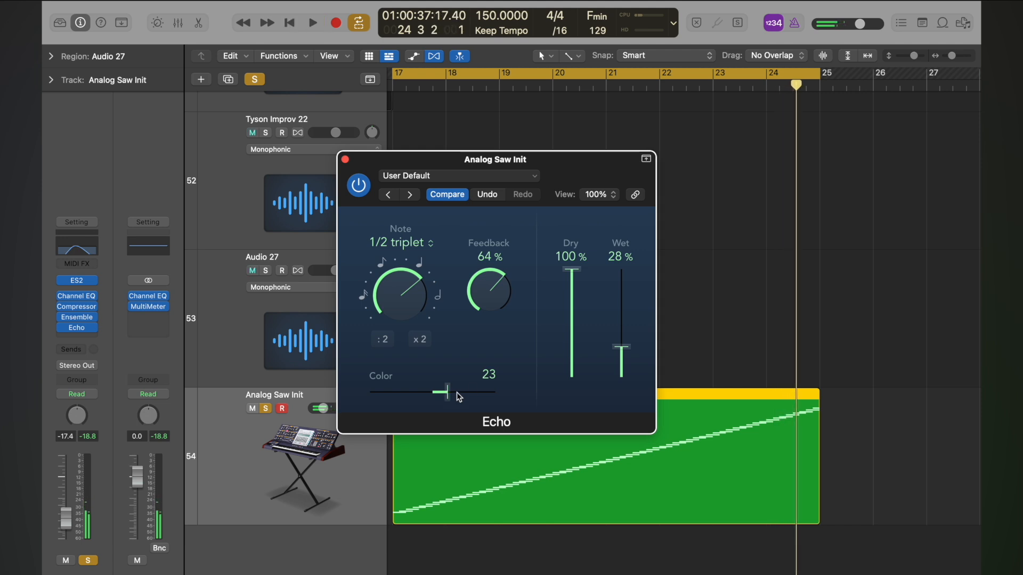
click(345, 159)
Insert a Space Designer reverb after the Echo and lower its wet level to -16.5 dB during playback.
click(77, 337)
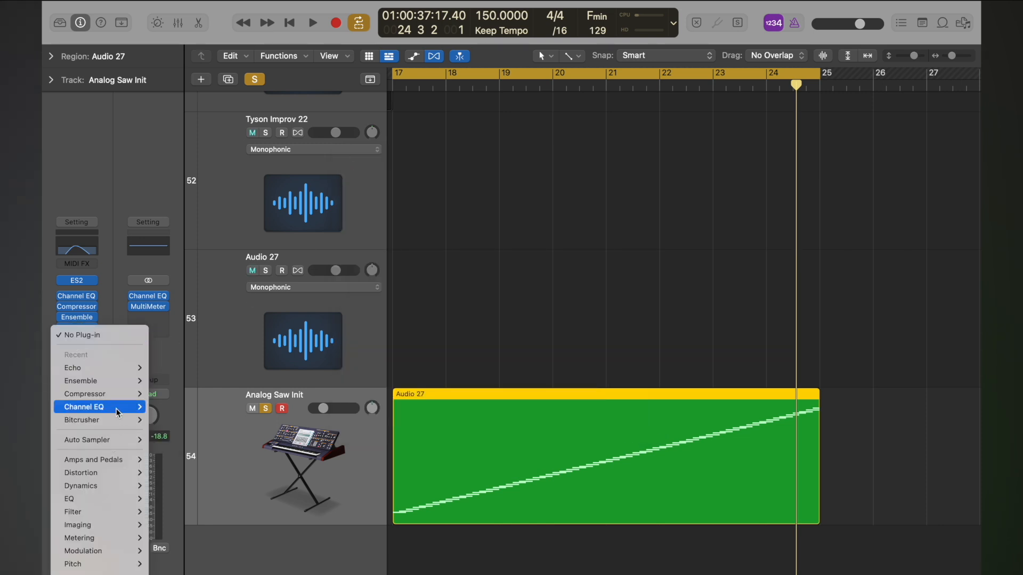
mouse_move(113, 519)
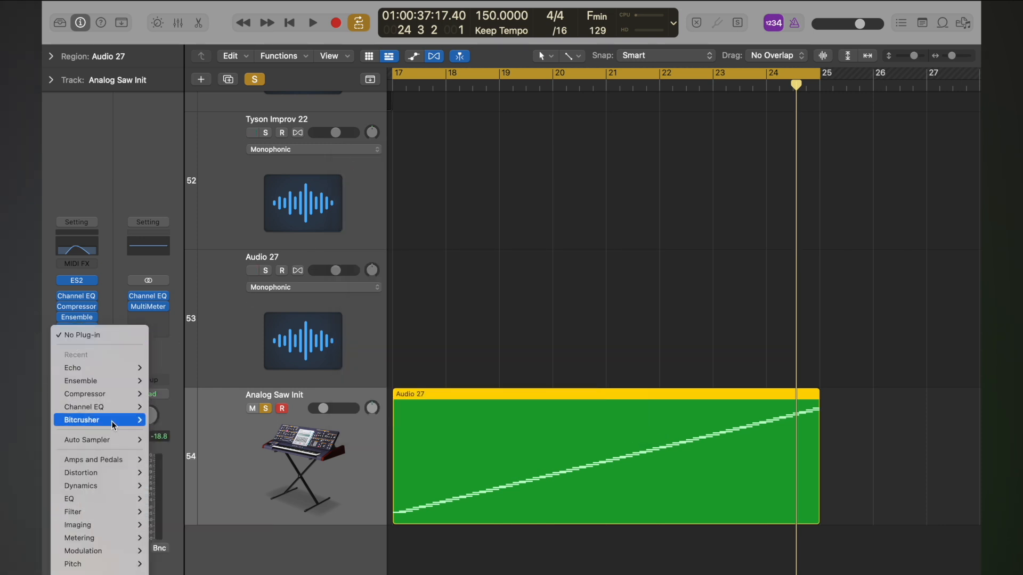
scroll(121, 394, down, 3)
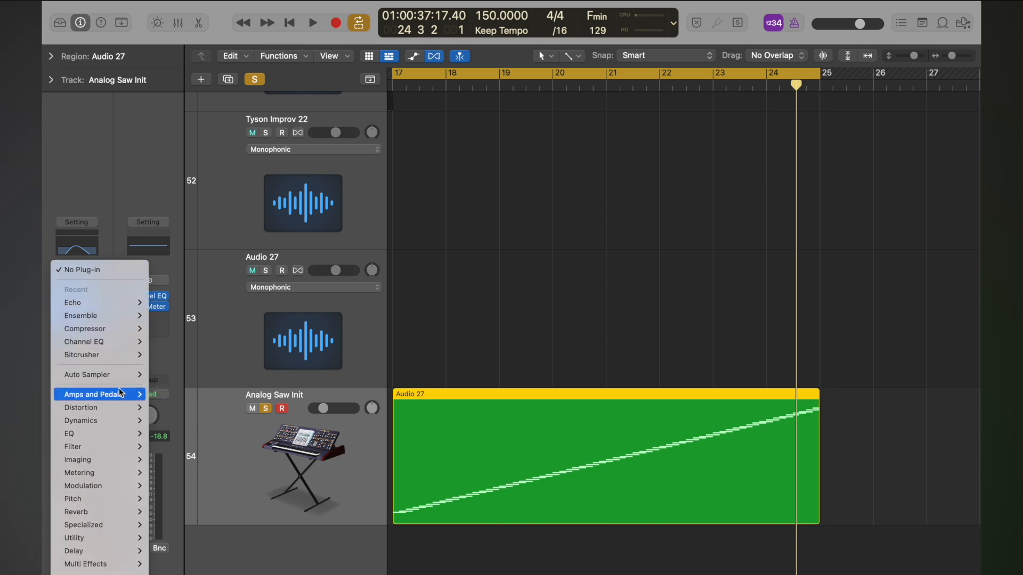
mouse_move(128, 502)
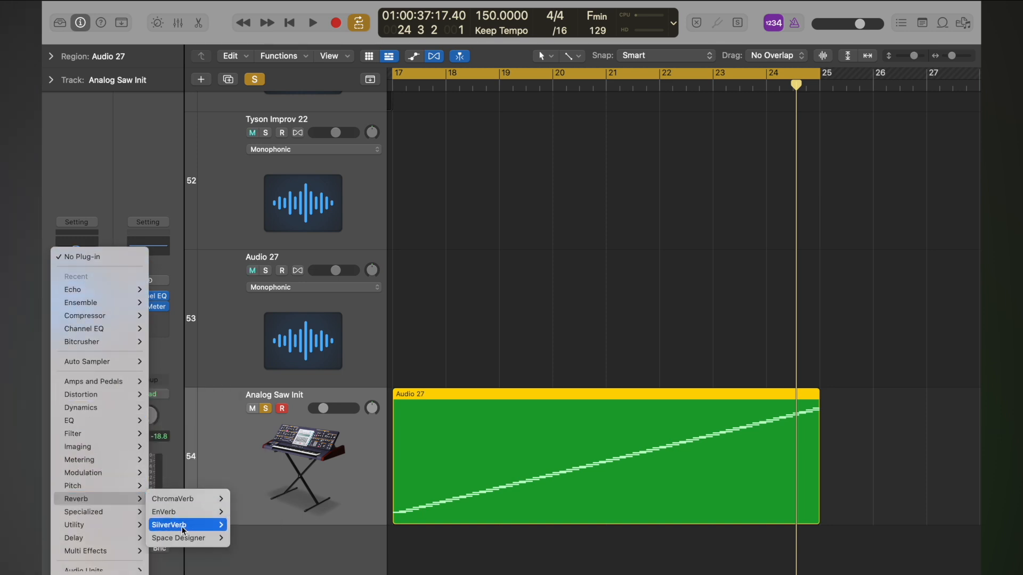
mouse_move(202, 538)
click(247, 539)
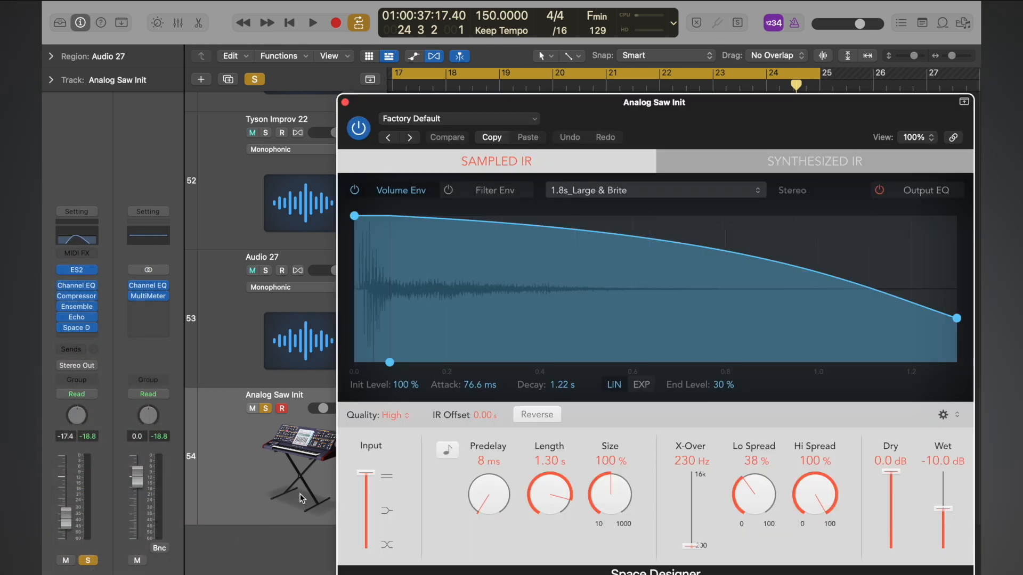
key(space)
drag(943, 504, 943, 512)
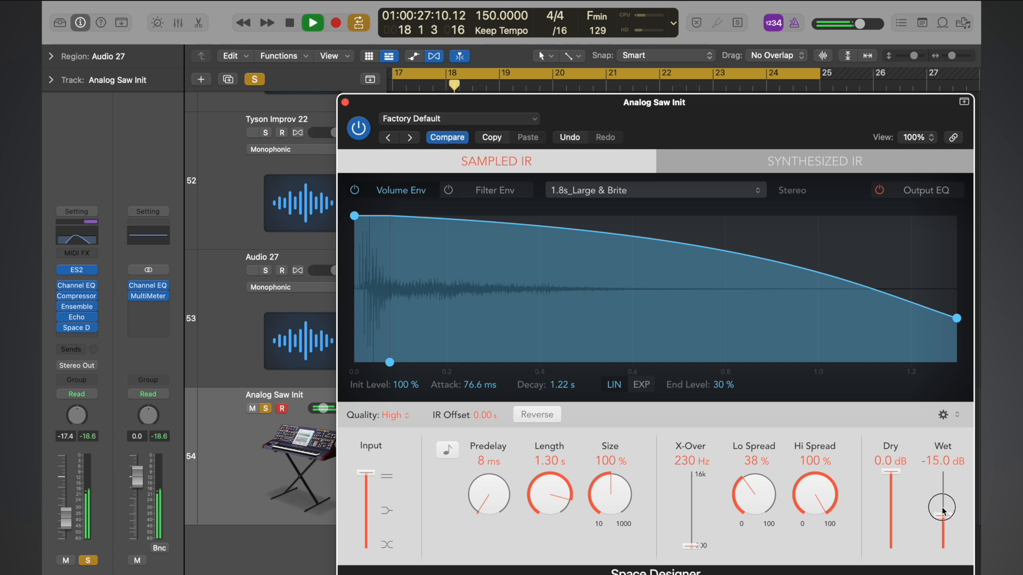
Load the 02.4s Big String Reverb preset from the Large Spaces halls in Space Designer.
click(479, 117)
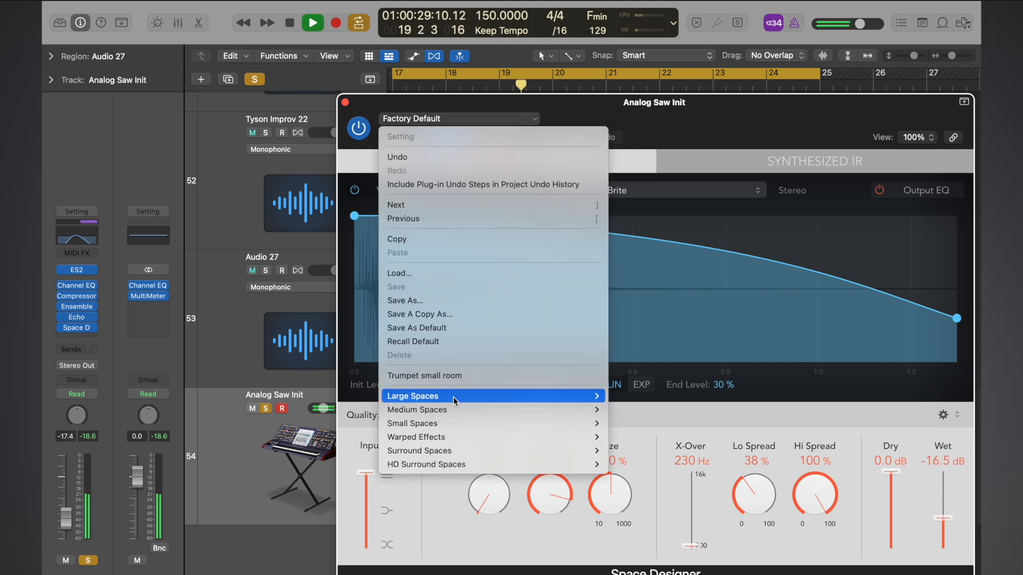
mouse_move(455, 409)
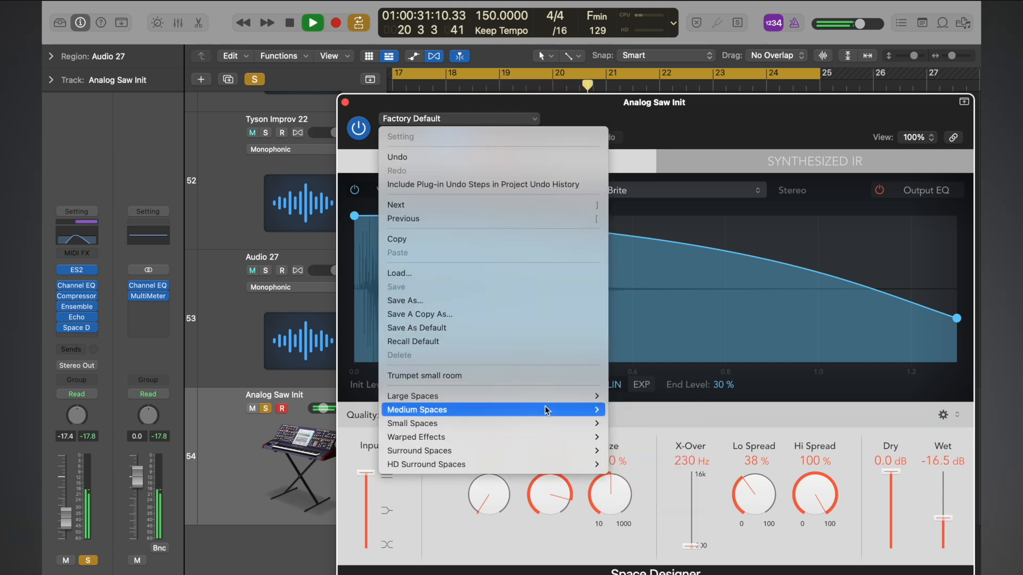
mouse_move(591, 396)
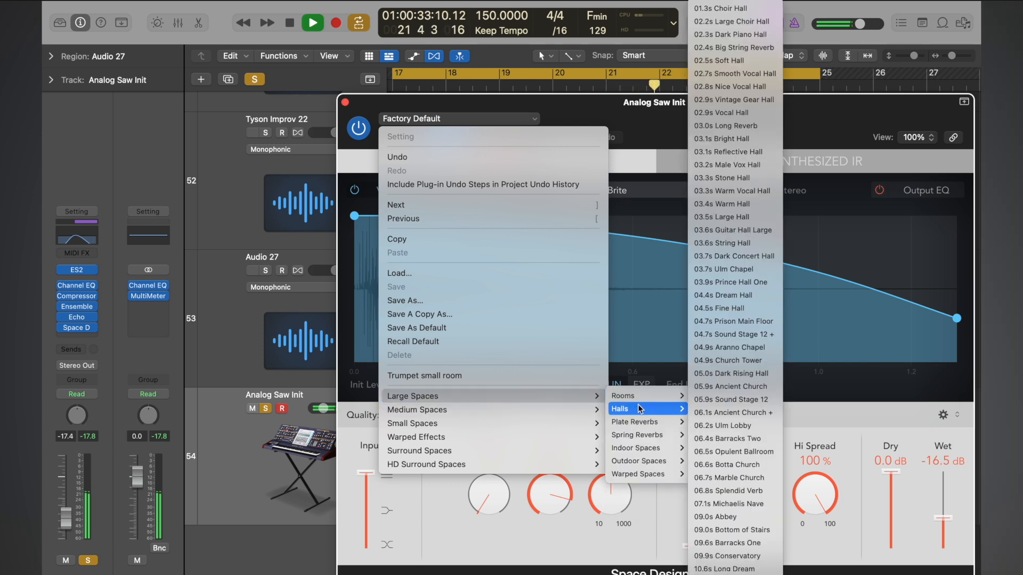
click(760, 47)
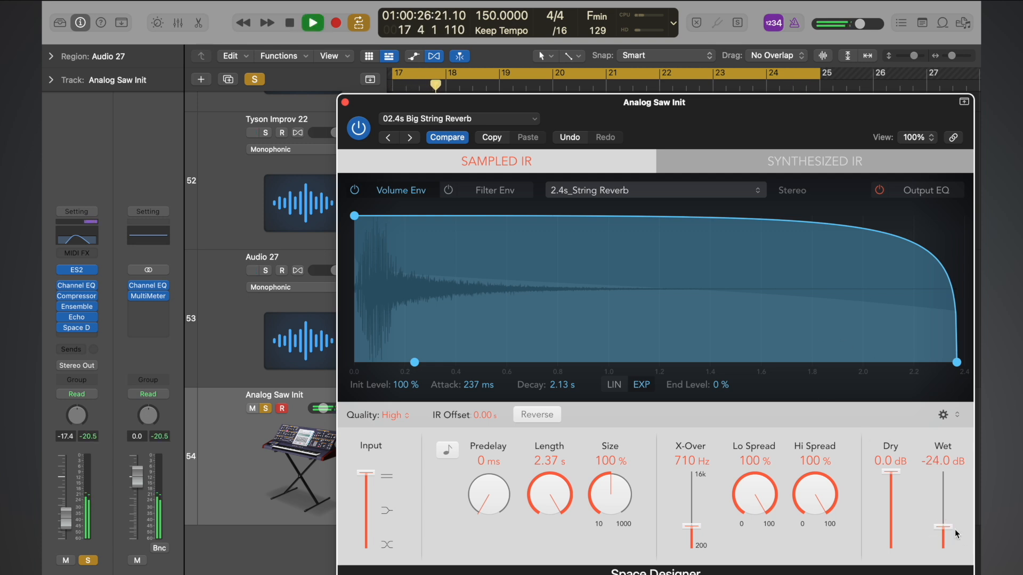
Lower the Echo's wet level to 9% and Space Designer's wet level to -26 dB.
click(62, 318)
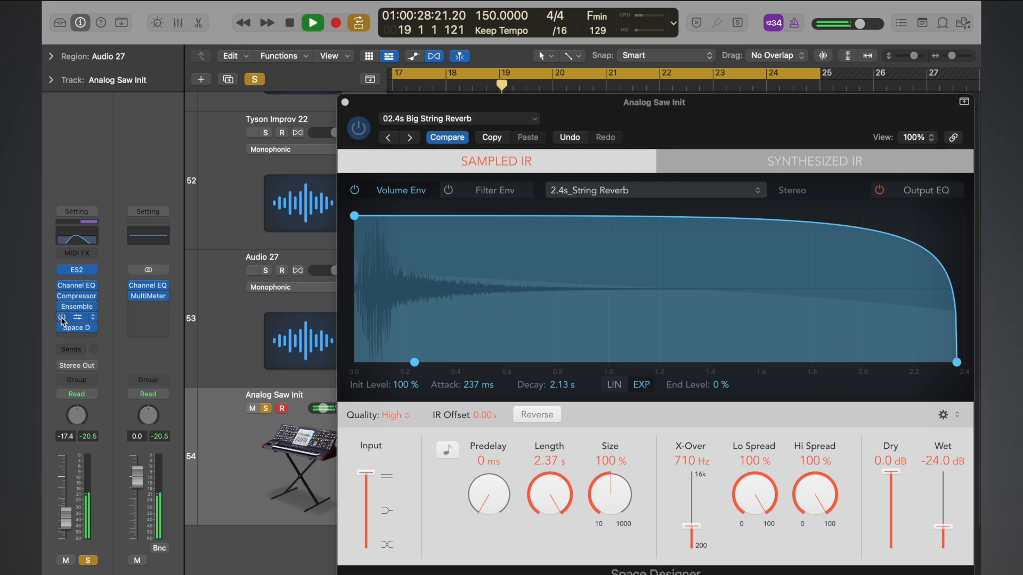
click(79, 317)
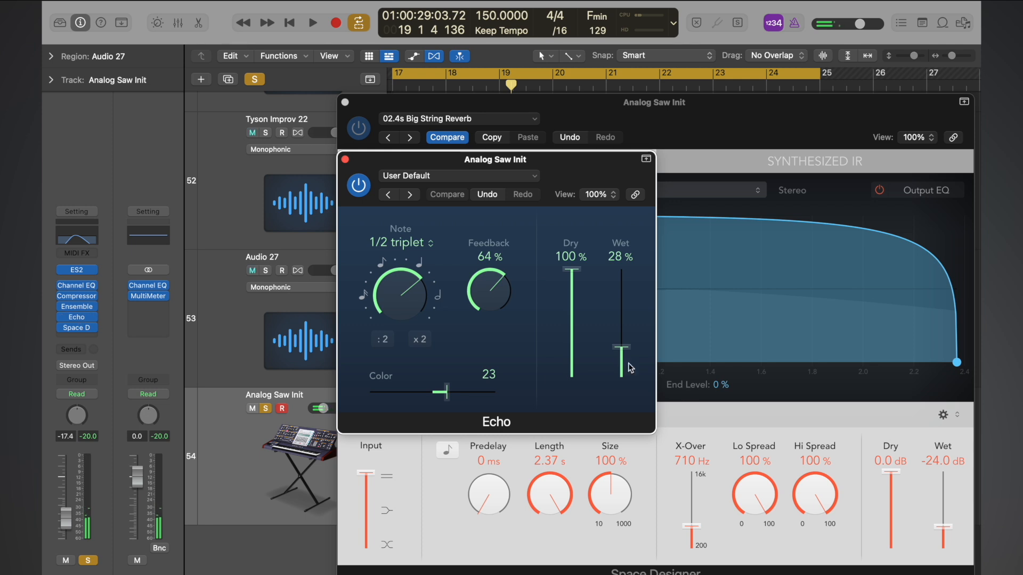
drag(621, 346, 619, 350)
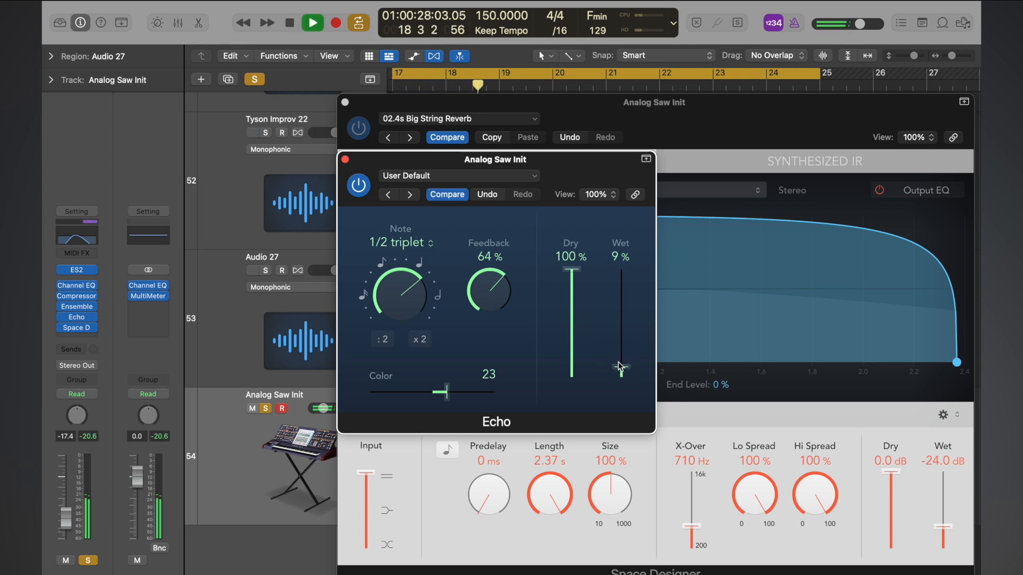
click(940, 533)
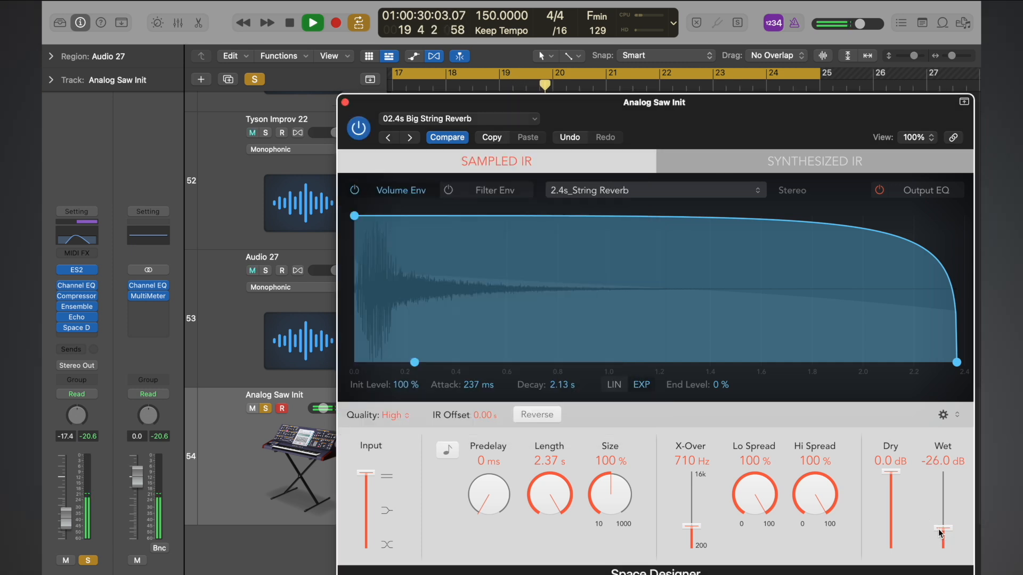
Close the Space Designer and Echo windows and stop playback.
click(345, 102)
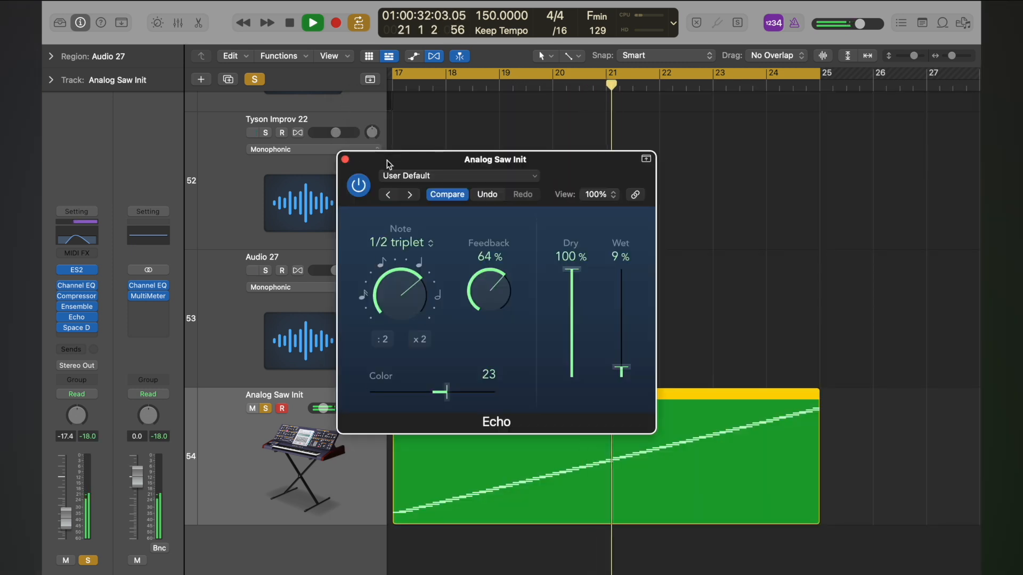
click(345, 160)
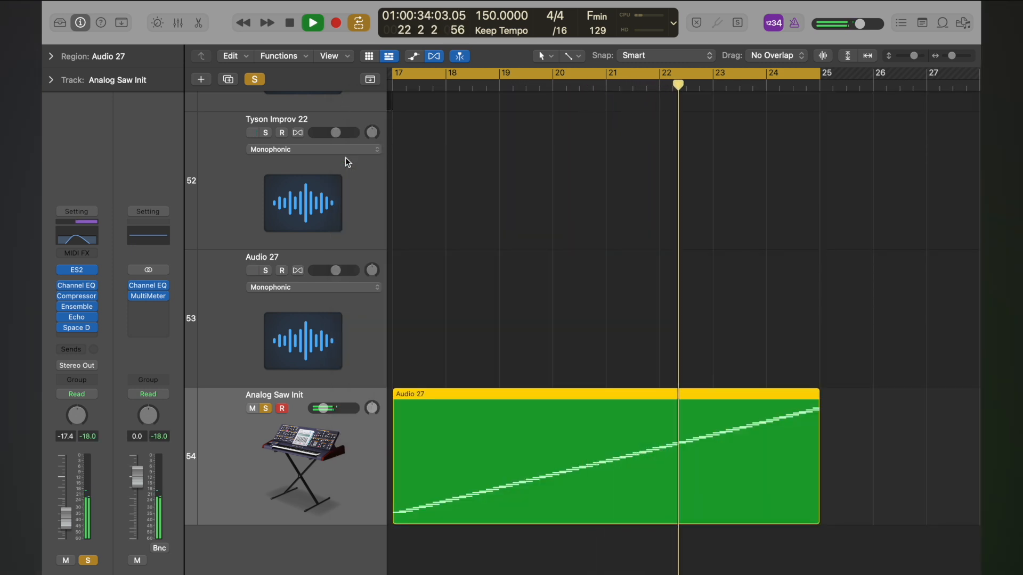
key(space)
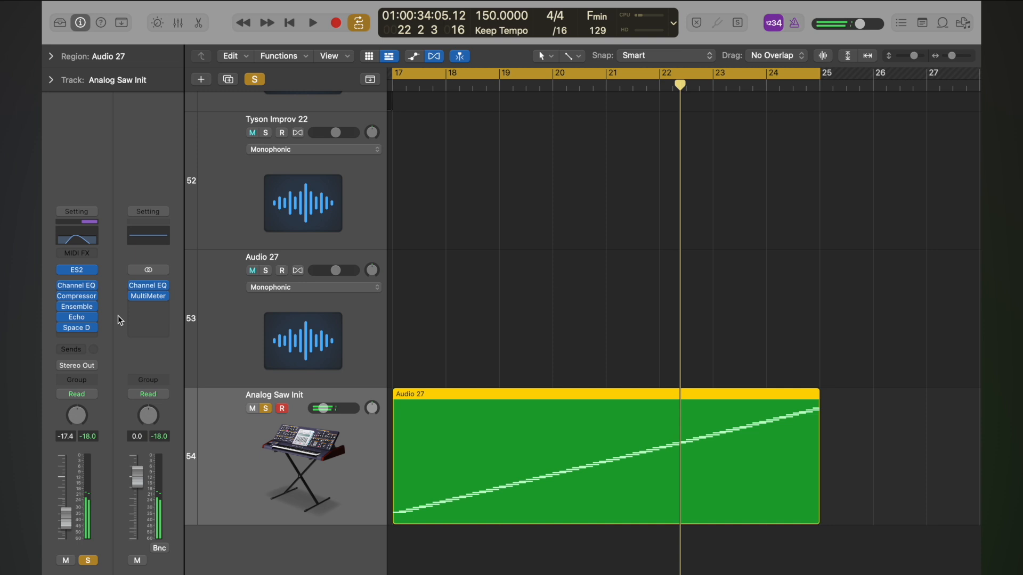
Insert a stereo Tremolo between the Compressor and the Ensemble on the riser track.
click(88, 306)
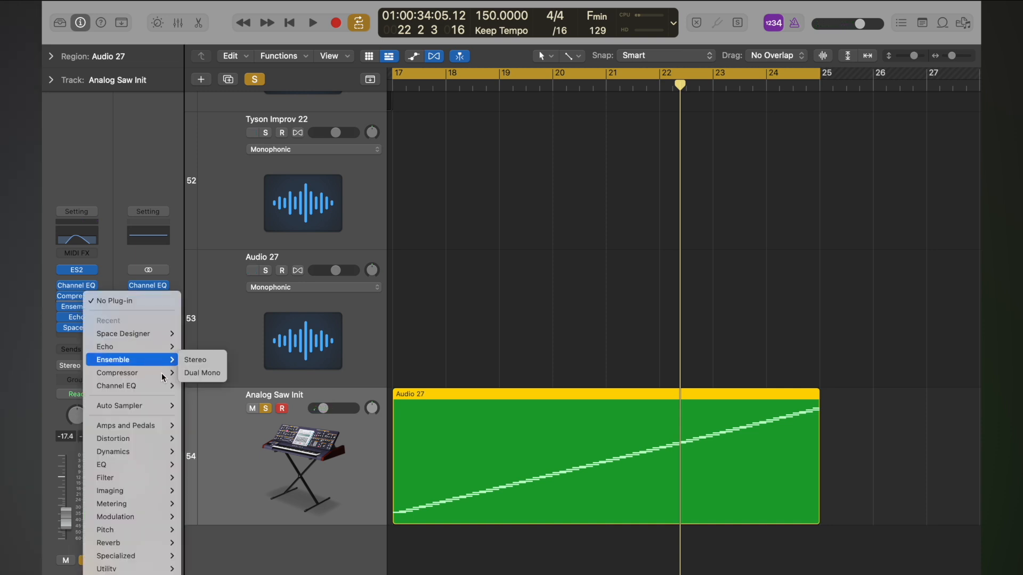
mouse_move(168, 517)
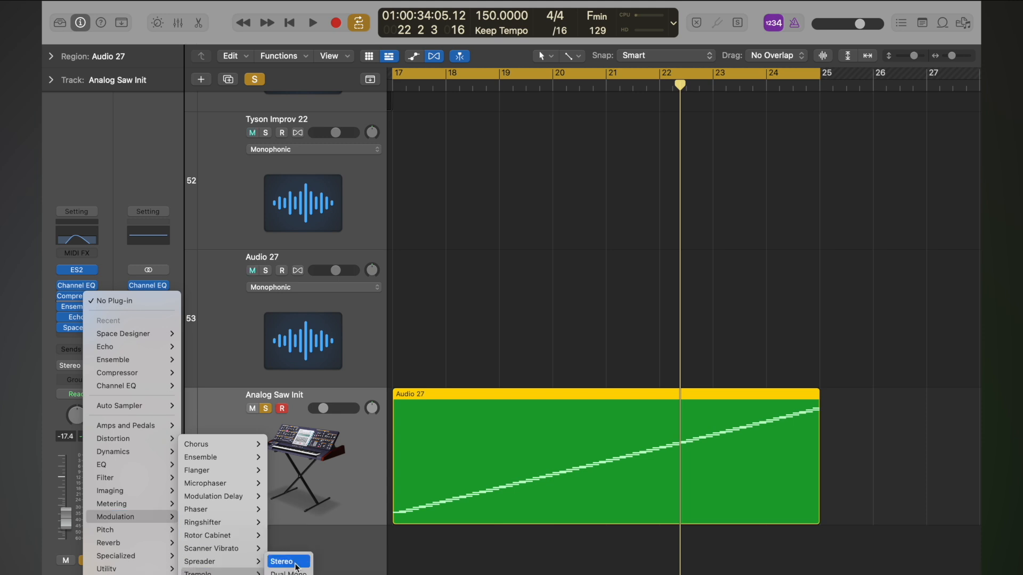
click(298, 560)
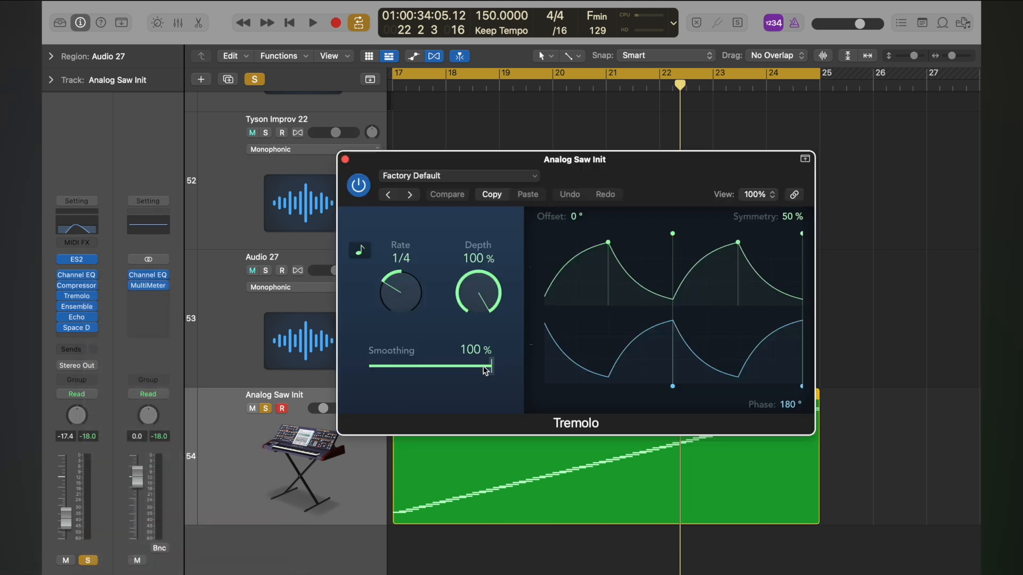
Set the Tremolo's rate to 1 bar and its depth to 30% while listening to the riser, and close the plug-in.
key(space)
drag(400, 308, 395, 320)
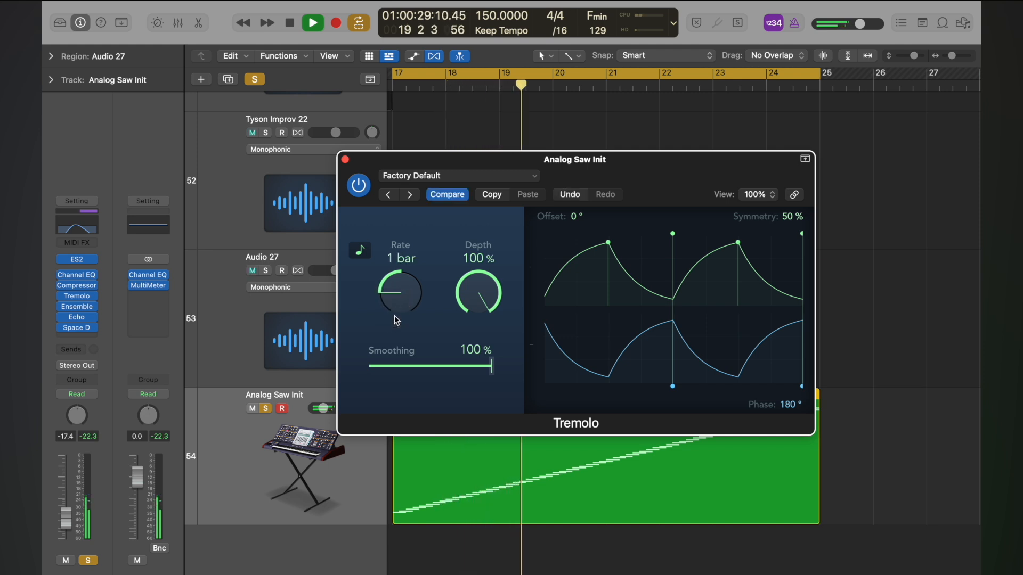
drag(477, 287, 462, 417)
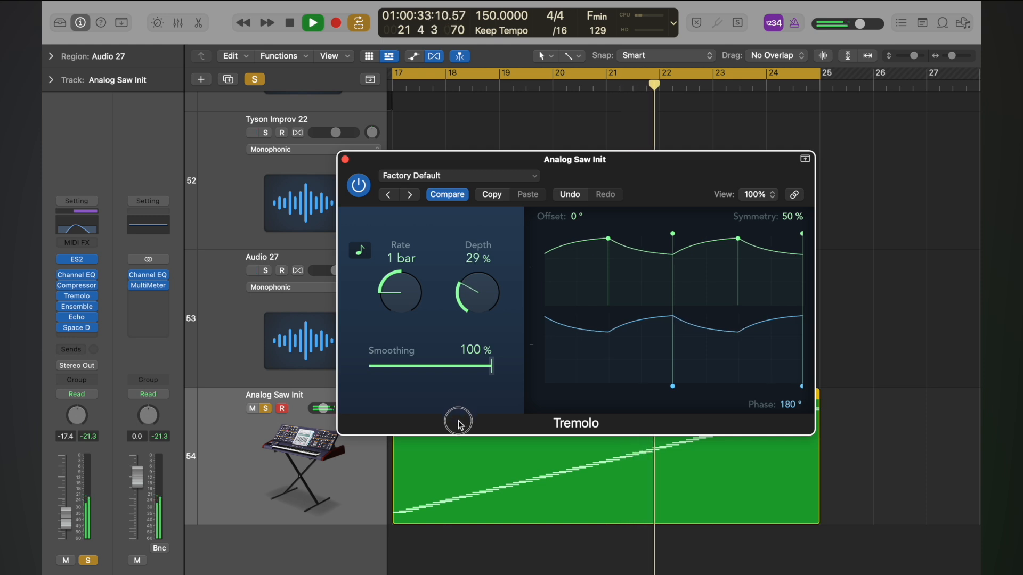
key(space)
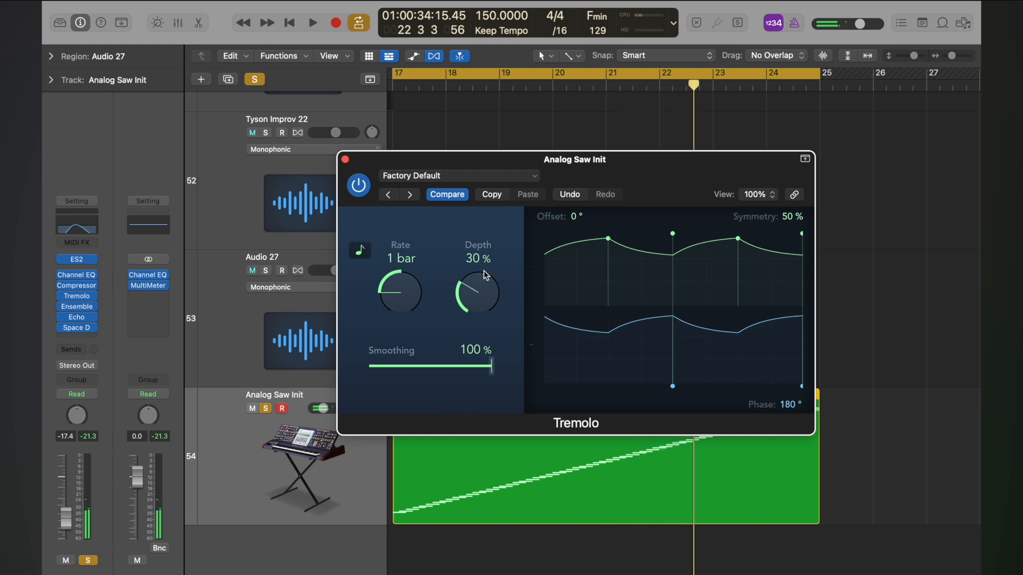
key(space)
click(344, 160)
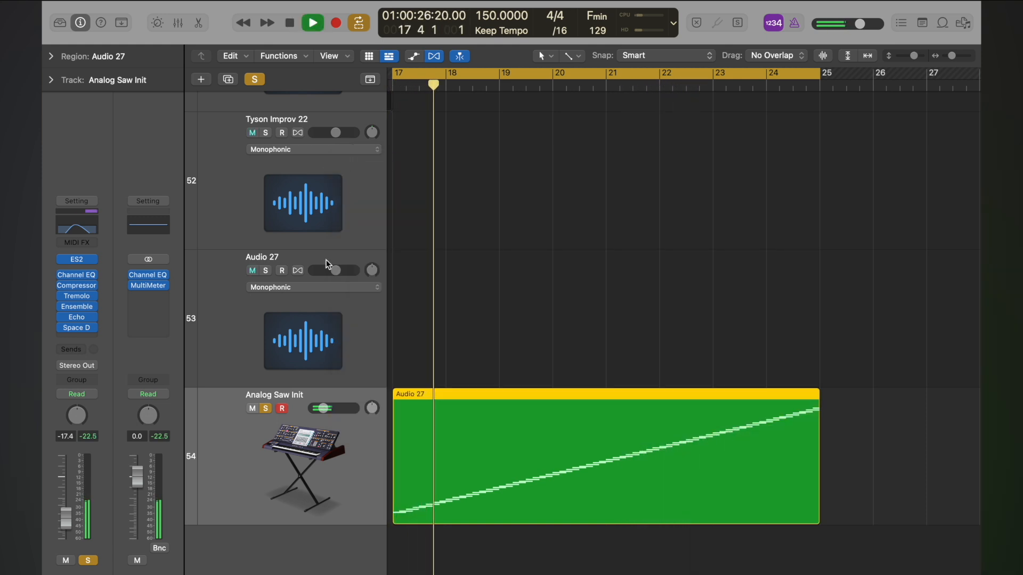
Unsolo the riser track to hear it in the full mix, fit the arrangement in view and stop playback.
click(266, 408)
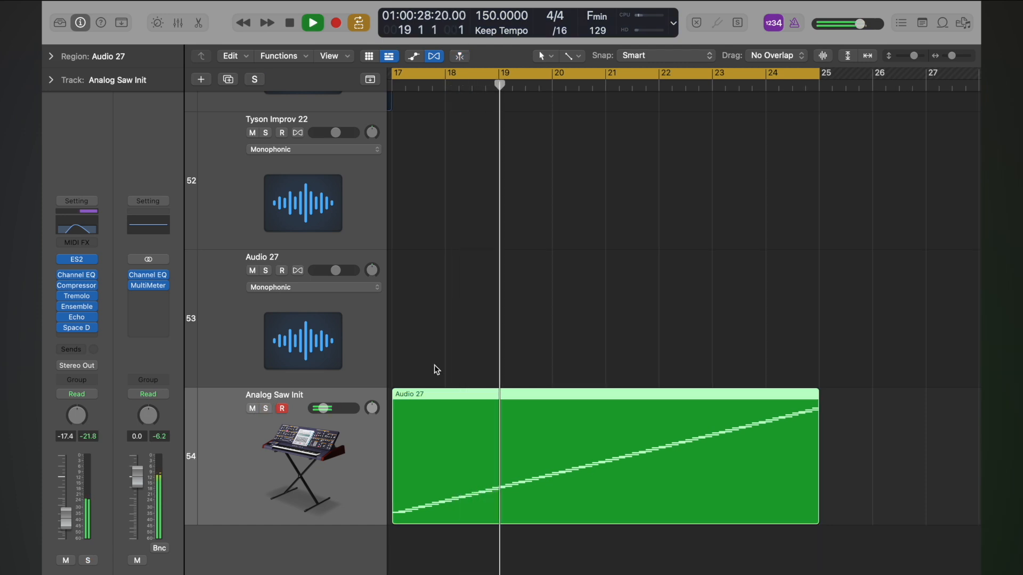
key(z)
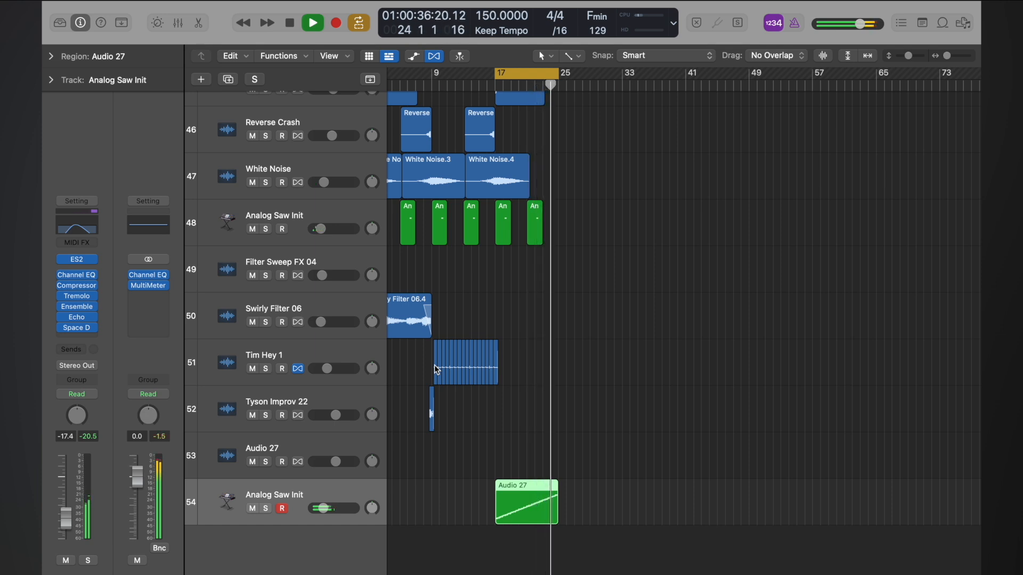
key(space)
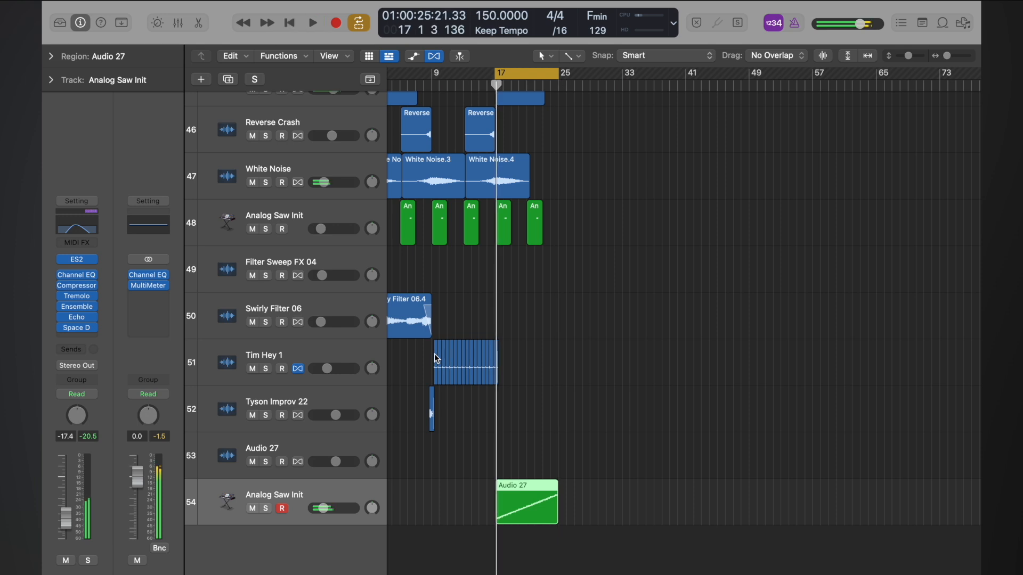
Turn off cycle mode and play the full mix from shortly before bar 17 through the end of the riser.
key(c)
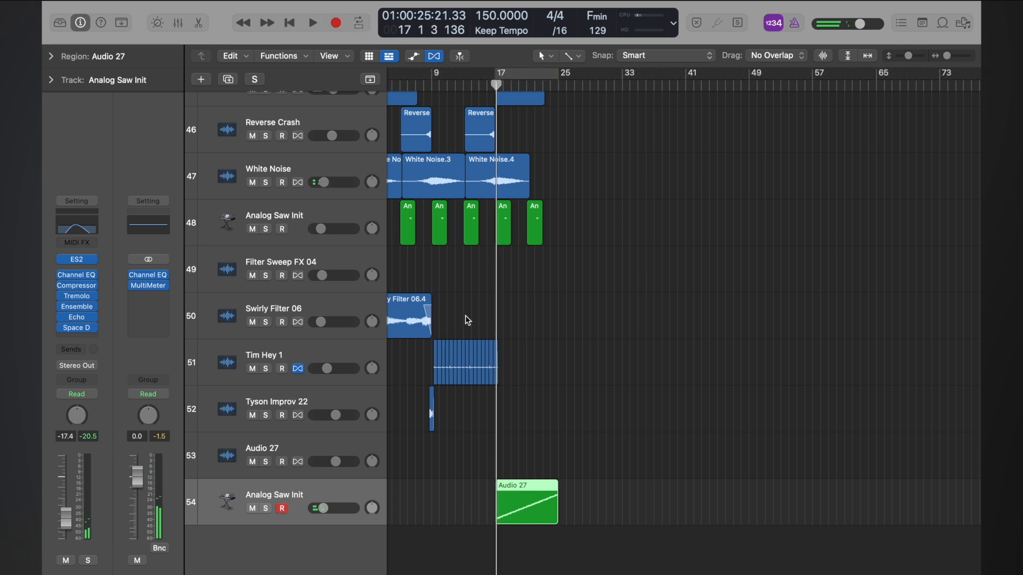
double_click(484, 84)
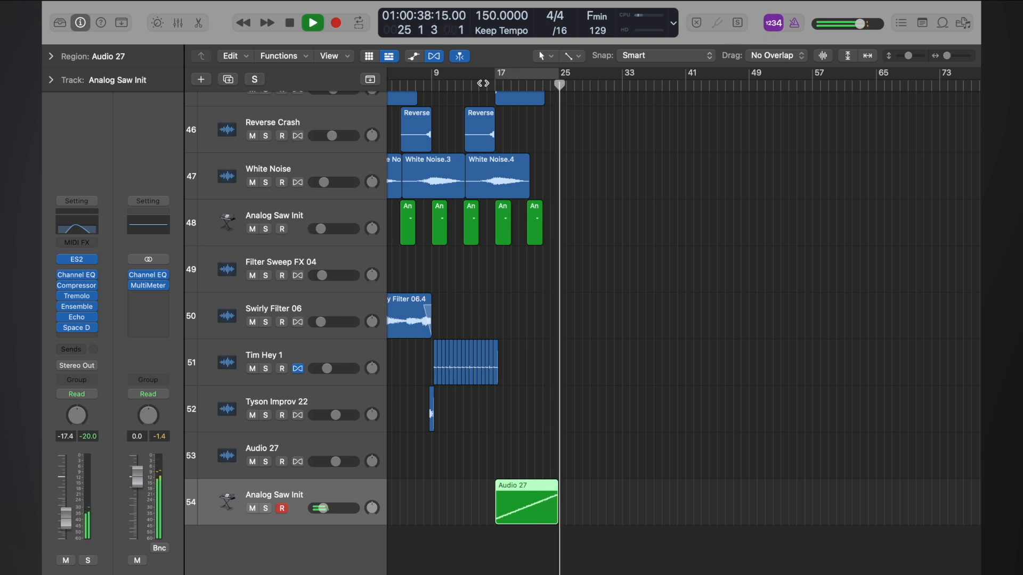
key(space)
scroll(567, 204, up, 15)
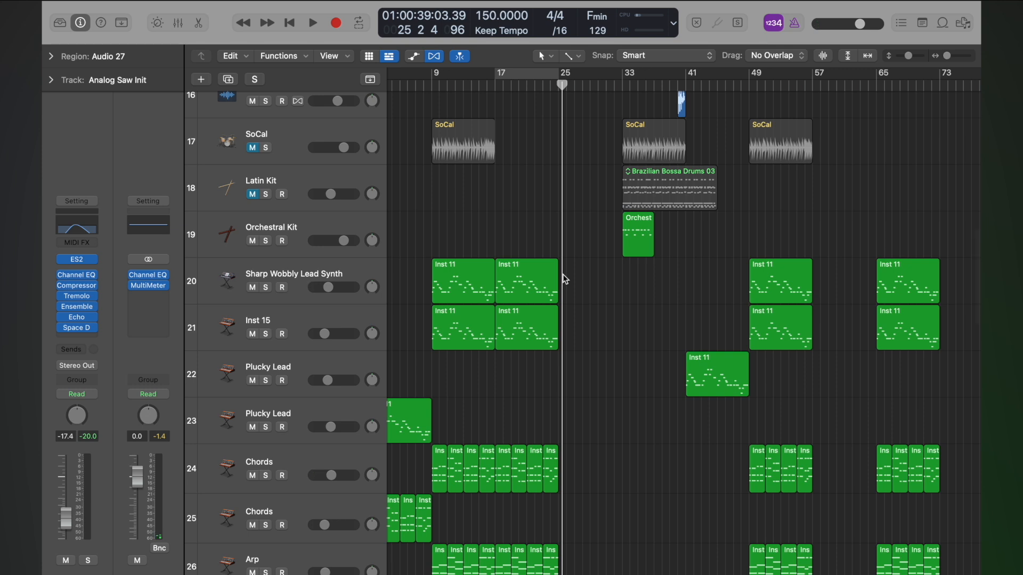
scroll(565, 278, down, 15)
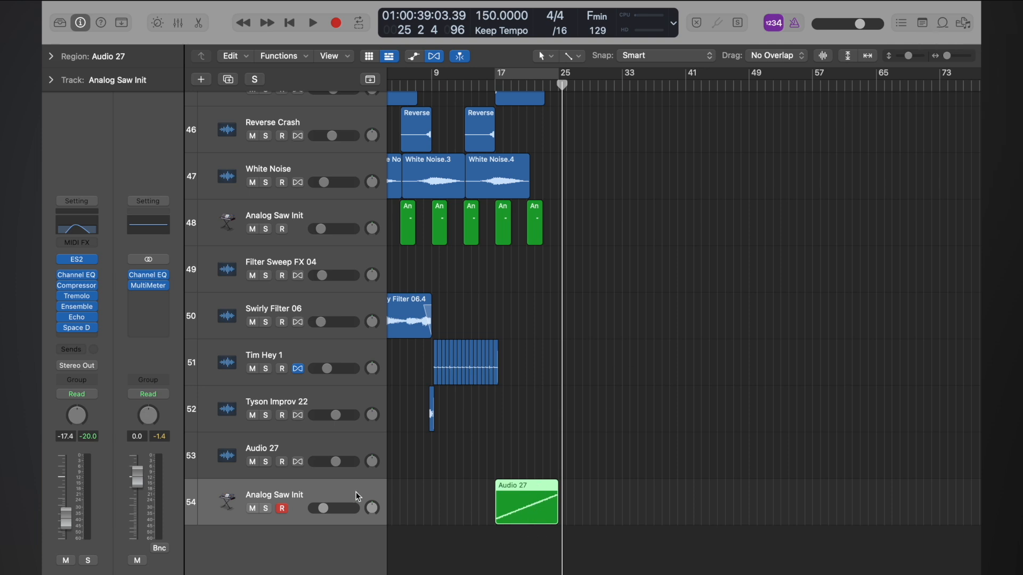
Save the riser track's channel strip setting as Ominous Riser in the Instrument folder.
mouse_move(69, 253)
click(76, 201)
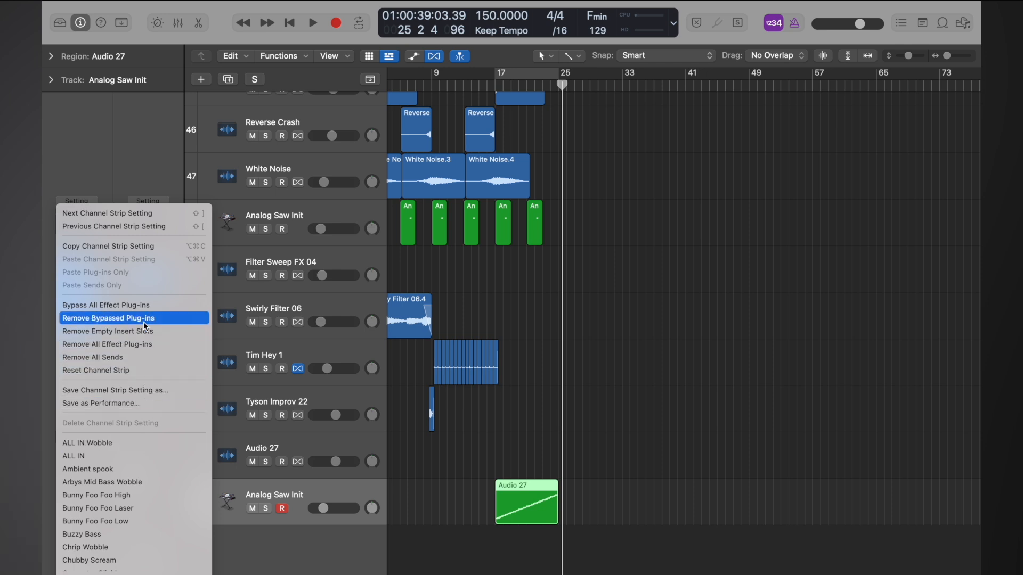
click(136, 391)
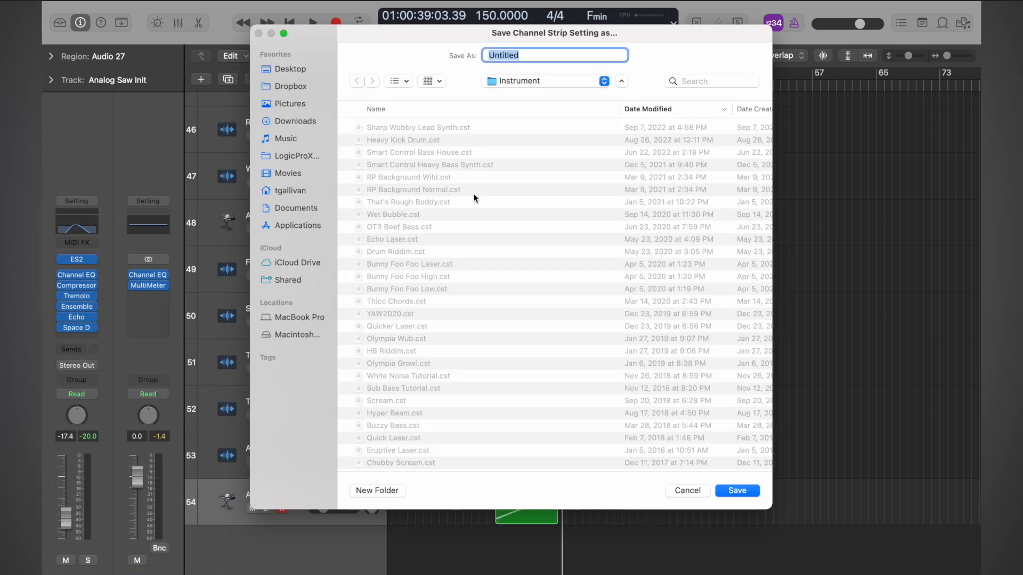
text(Ominous Riser)
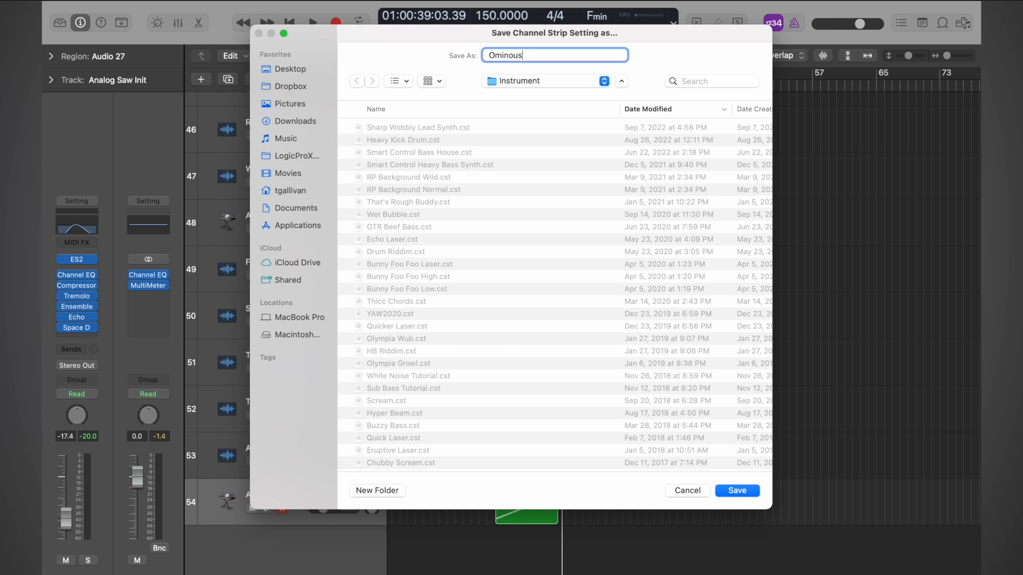